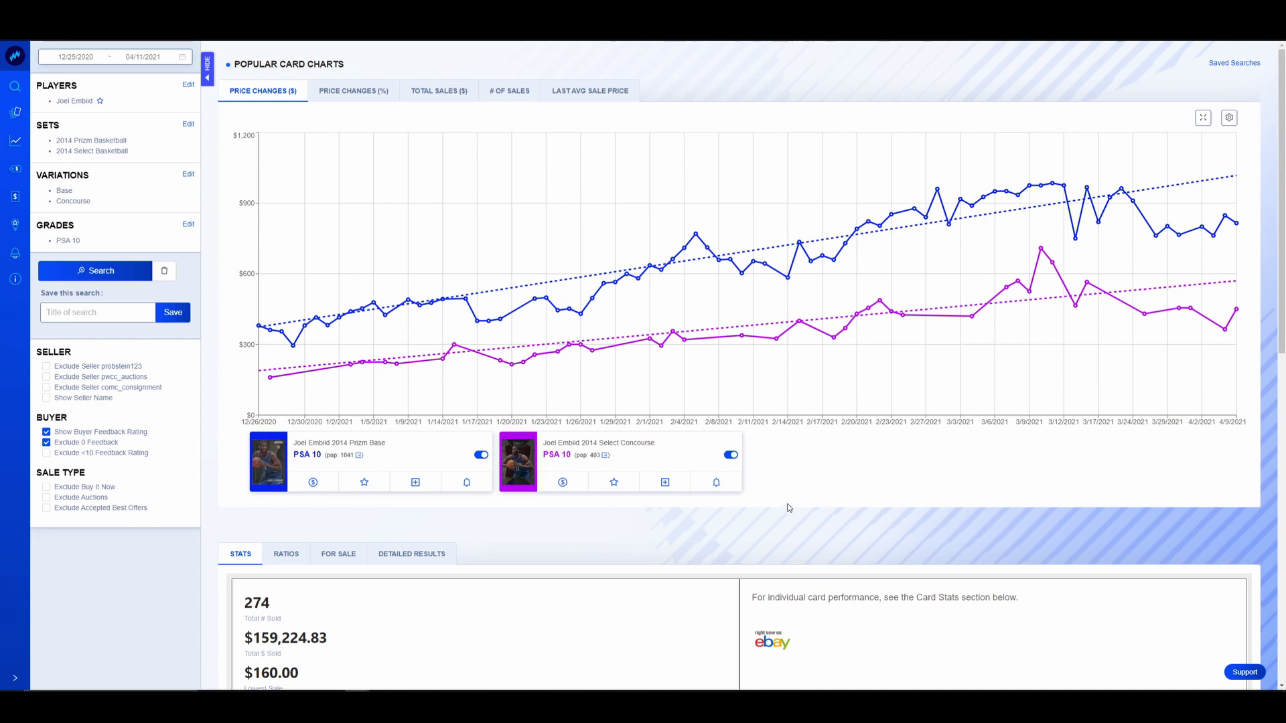
# Review the card stats for Joel Embiid's 2014 Prizm Base and 2014 Select Concourse PSA 10s, focusing on population and ending average price.
pyautogui.scroll(-6, 737, 503)
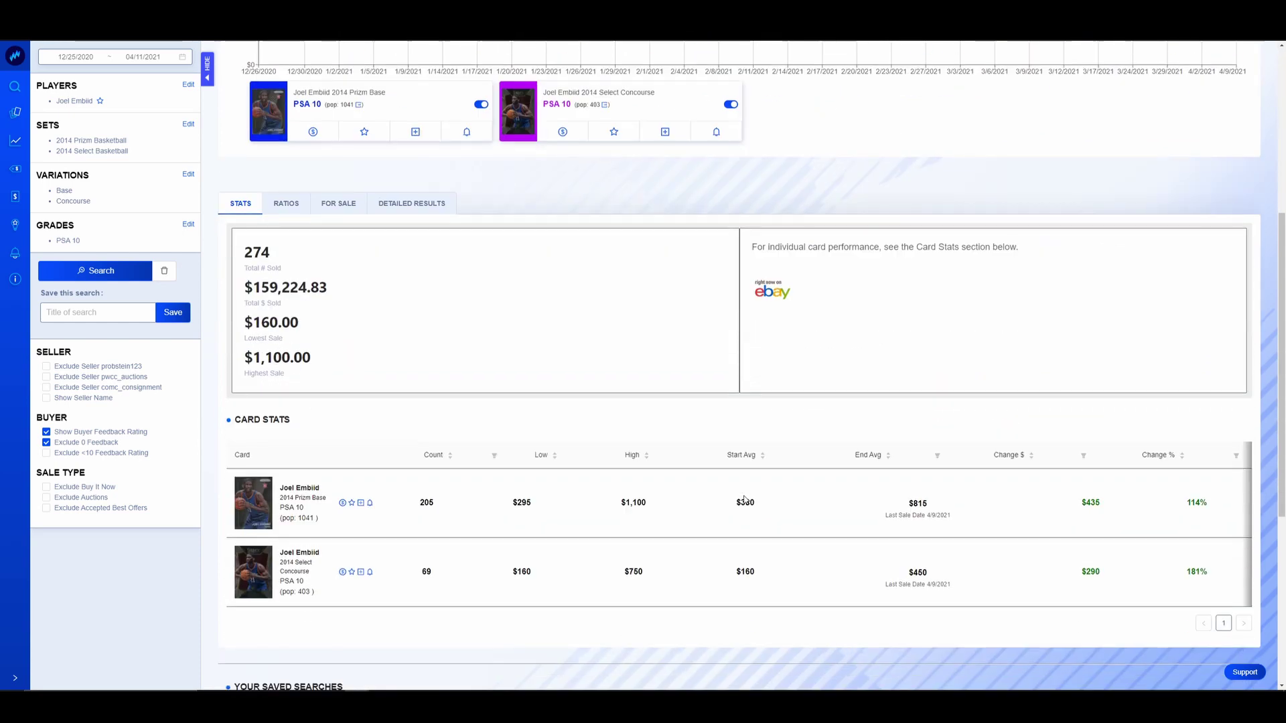
pyautogui.scroll(1, 747, 502)
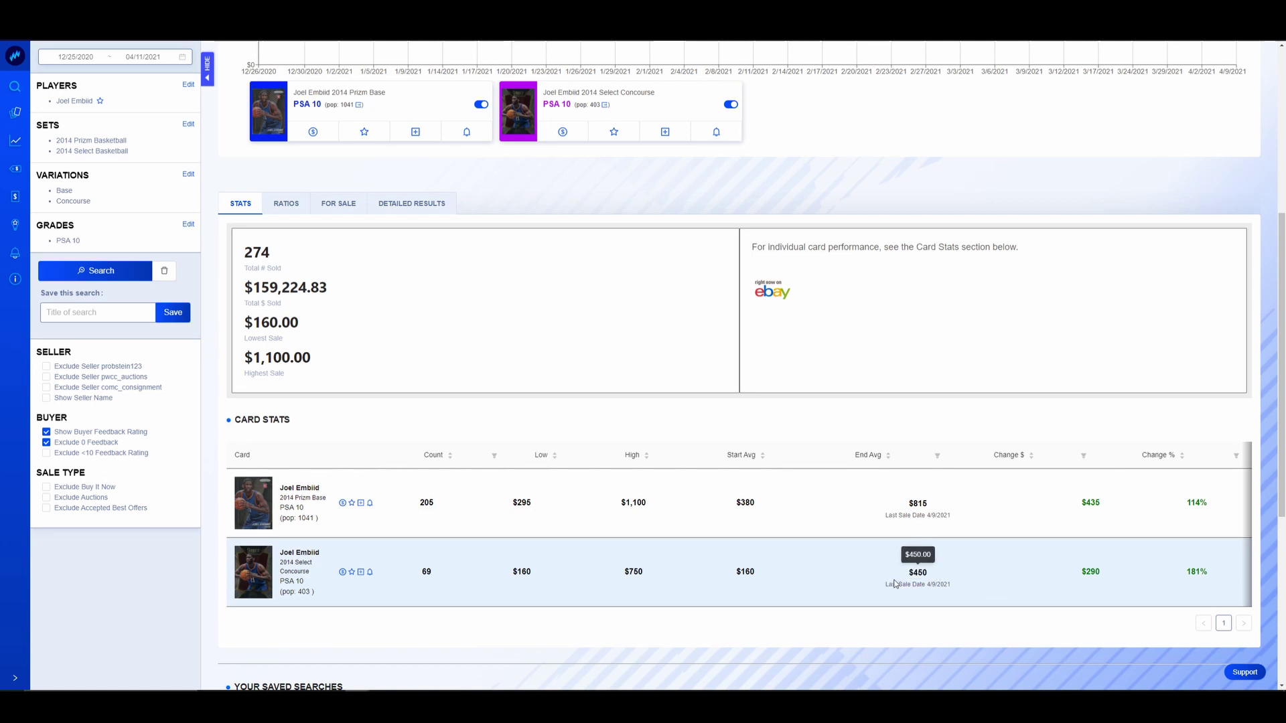
pyautogui.doubleClick(907, 577)
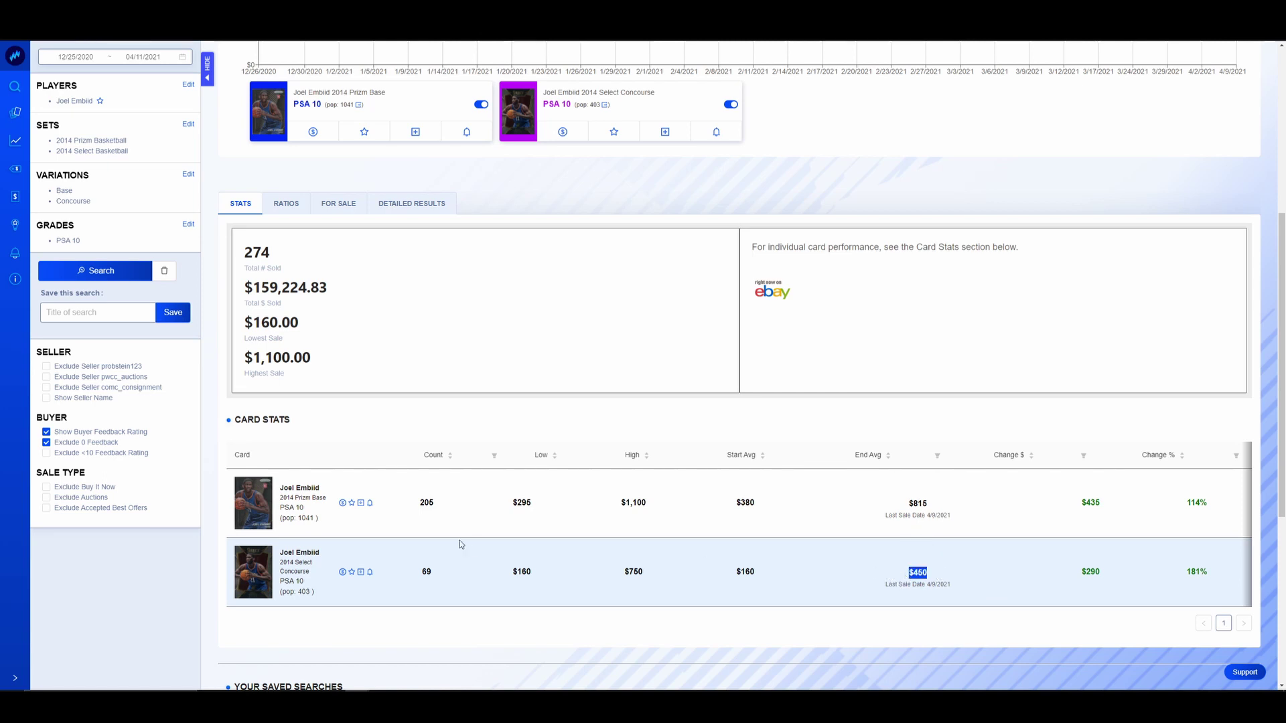
pyautogui.click(300, 588)
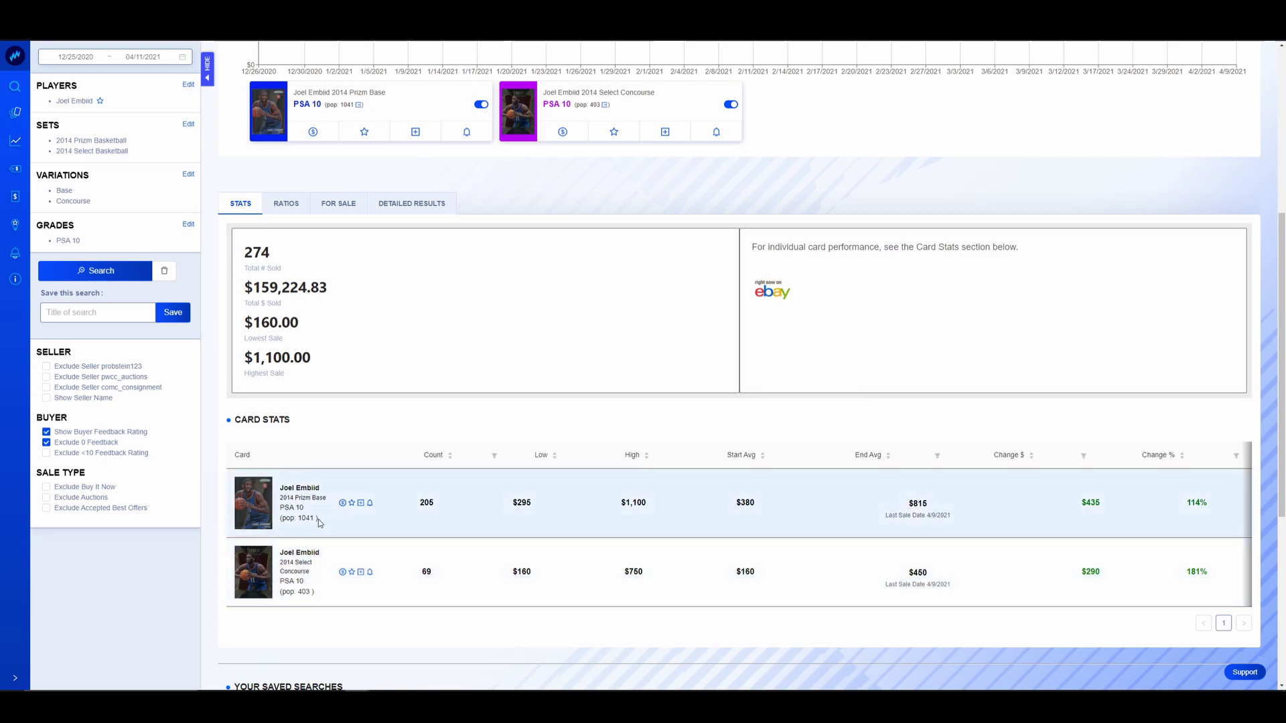
pyautogui.scroll(4, 429, 553)
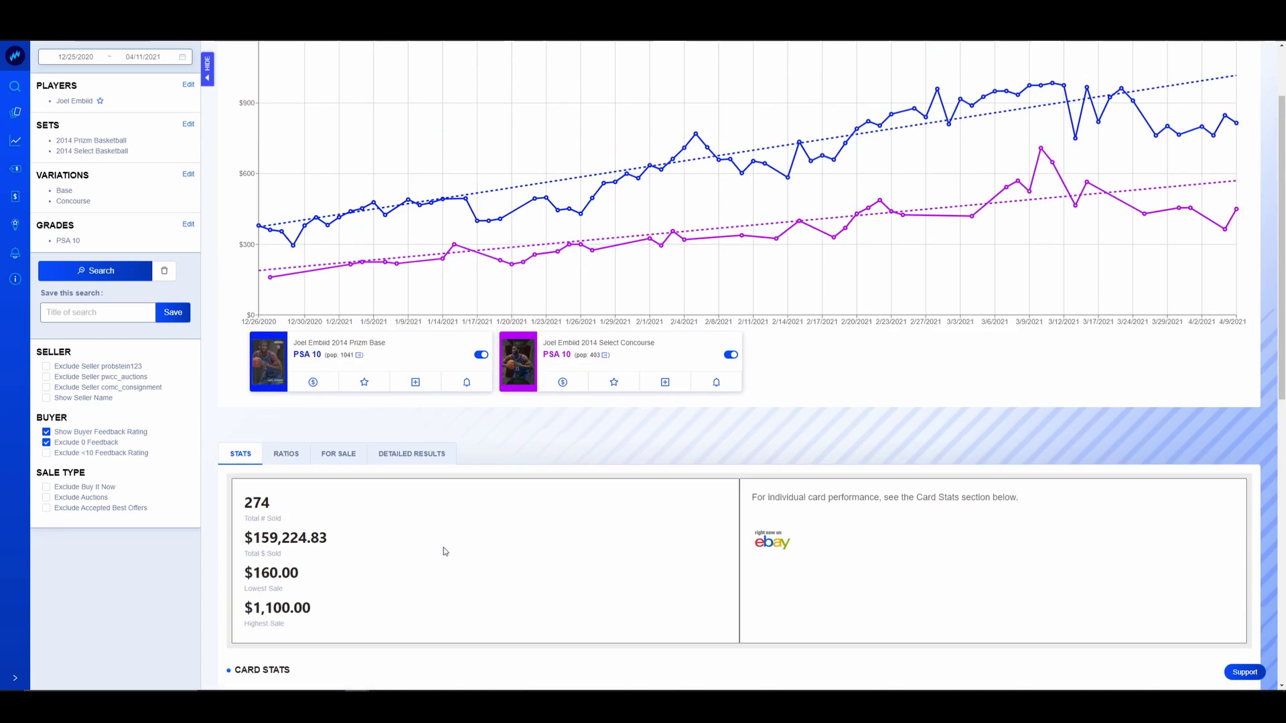
pyautogui.scroll(2, 446, 551)
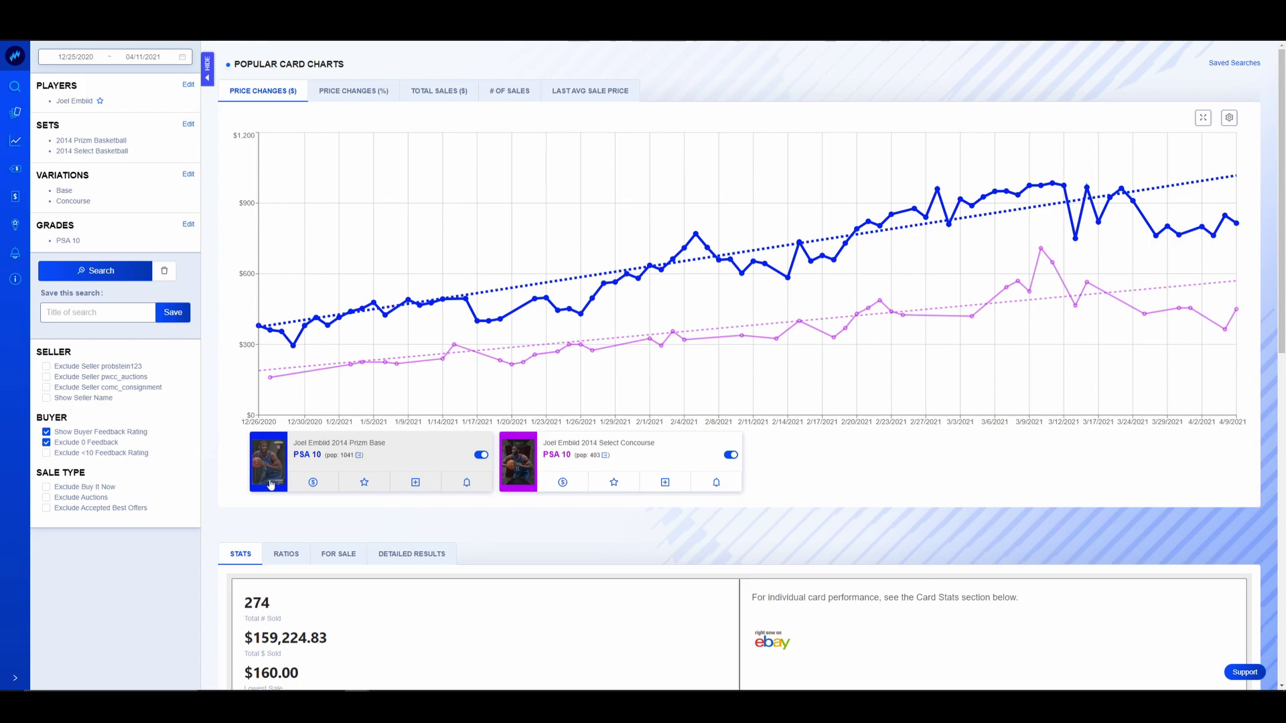
# View the enlarged images of the Joel Embiid 2014 Prizm Base and 2014 Select Concourse cards, closing each one.
pyautogui.click(268, 458)
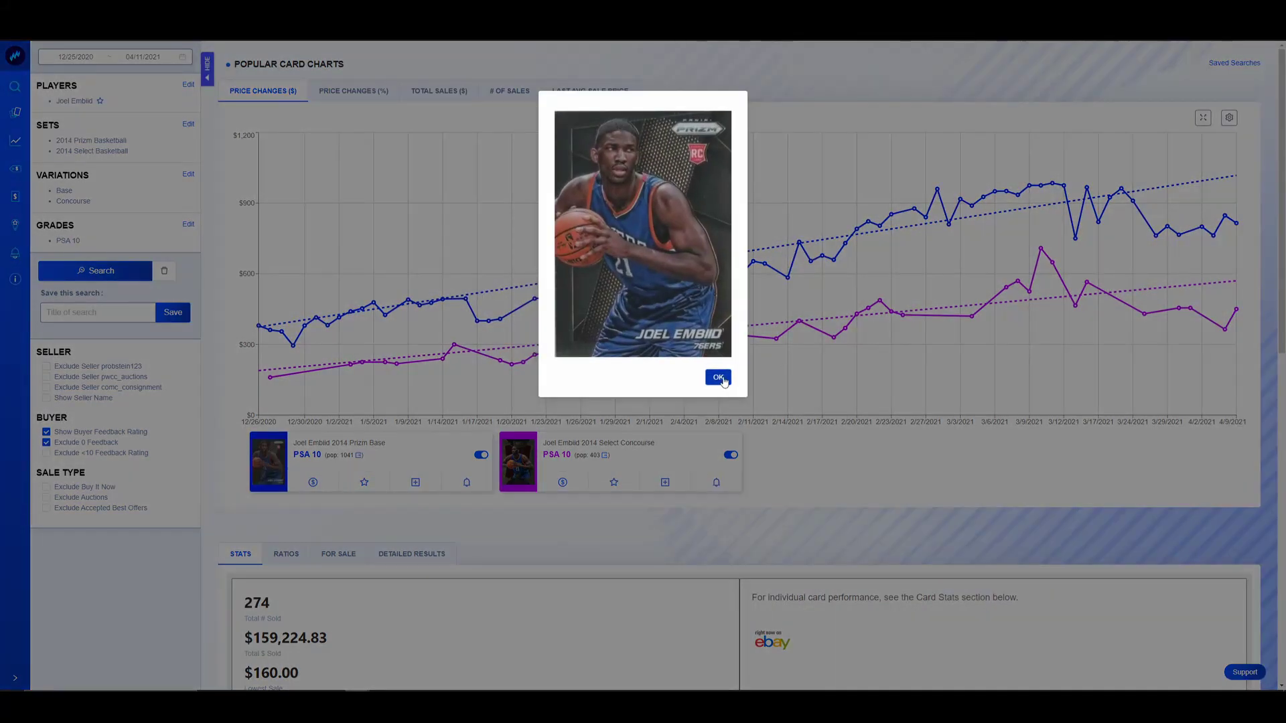
pyautogui.click(710, 378)
pyautogui.click(518, 462)
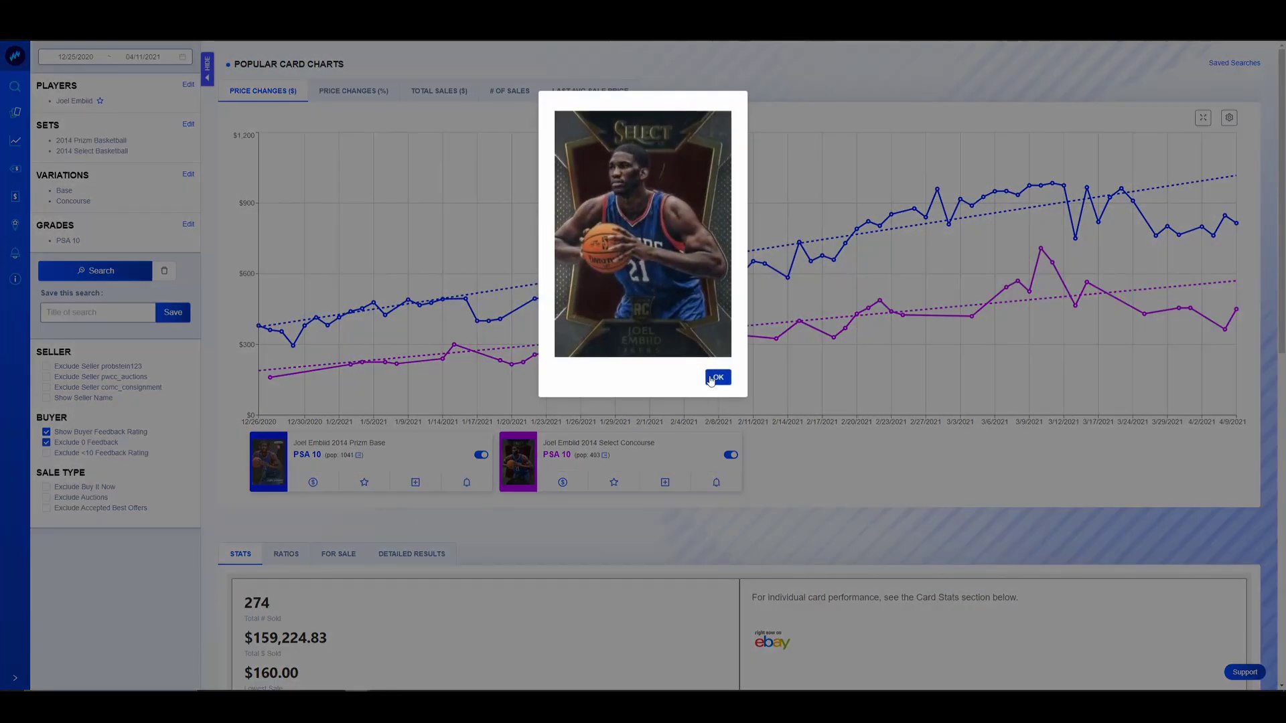
pyautogui.click(712, 379)
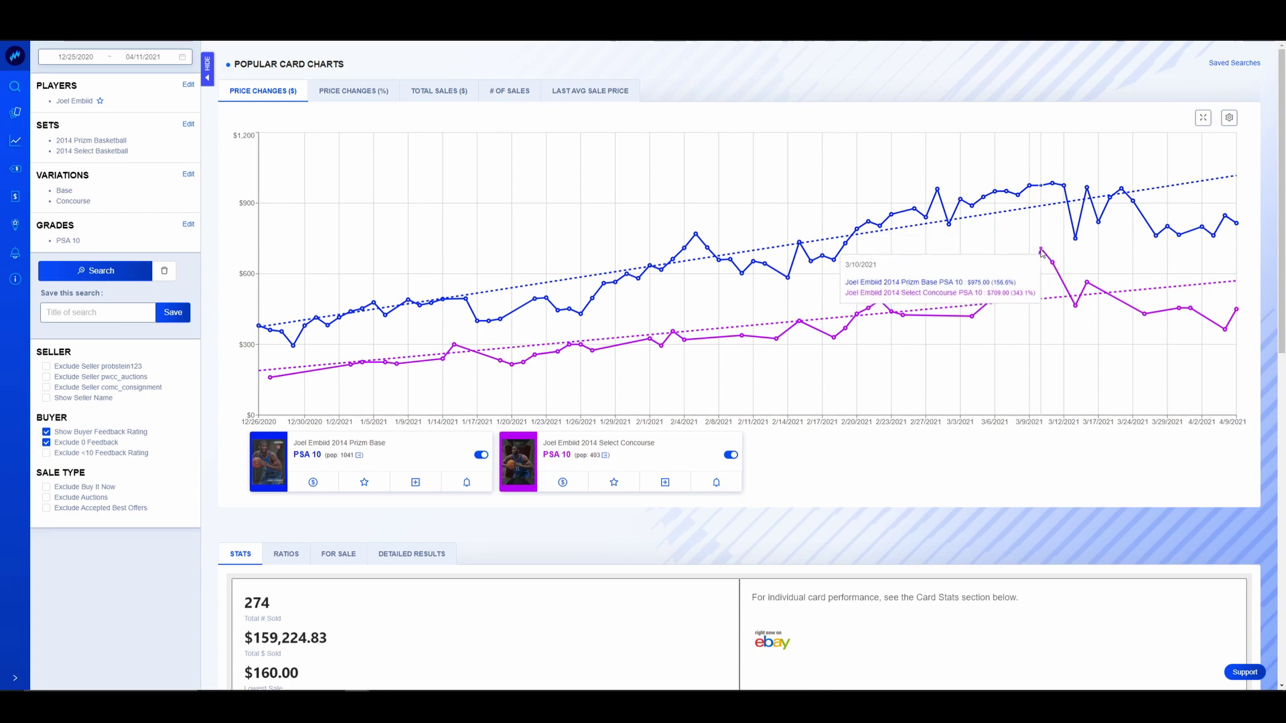
# Compare the two Embiid cards' stats with their March 10 prices on the price-change chart.
pyautogui.scroll(-3, 970, 445)
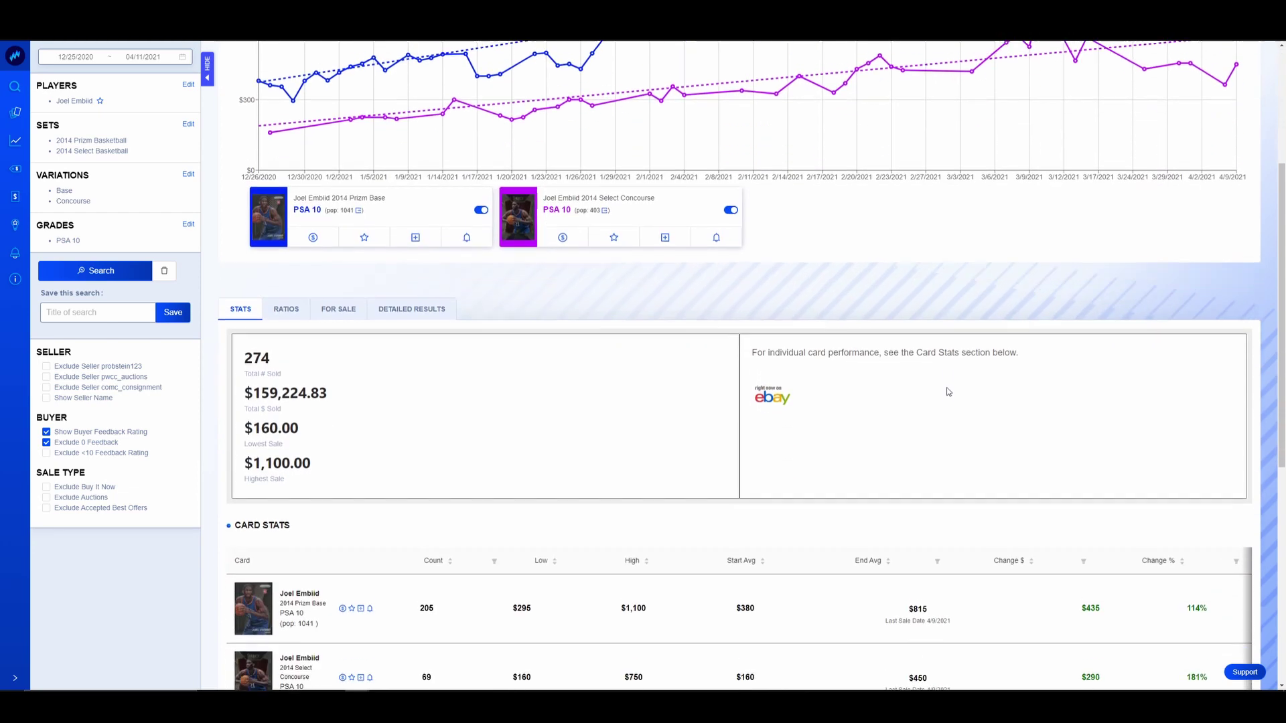
pyautogui.scroll(-2, 948, 392)
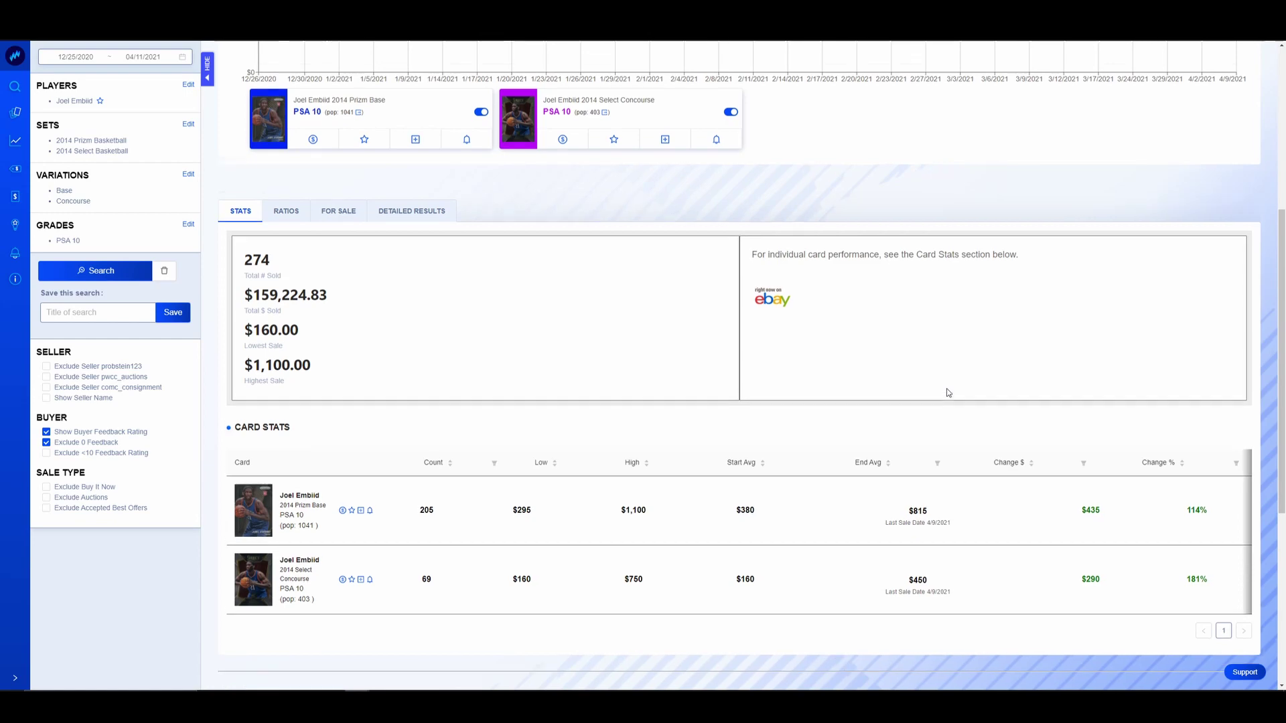
pyautogui.scroll(3, 948, 393)
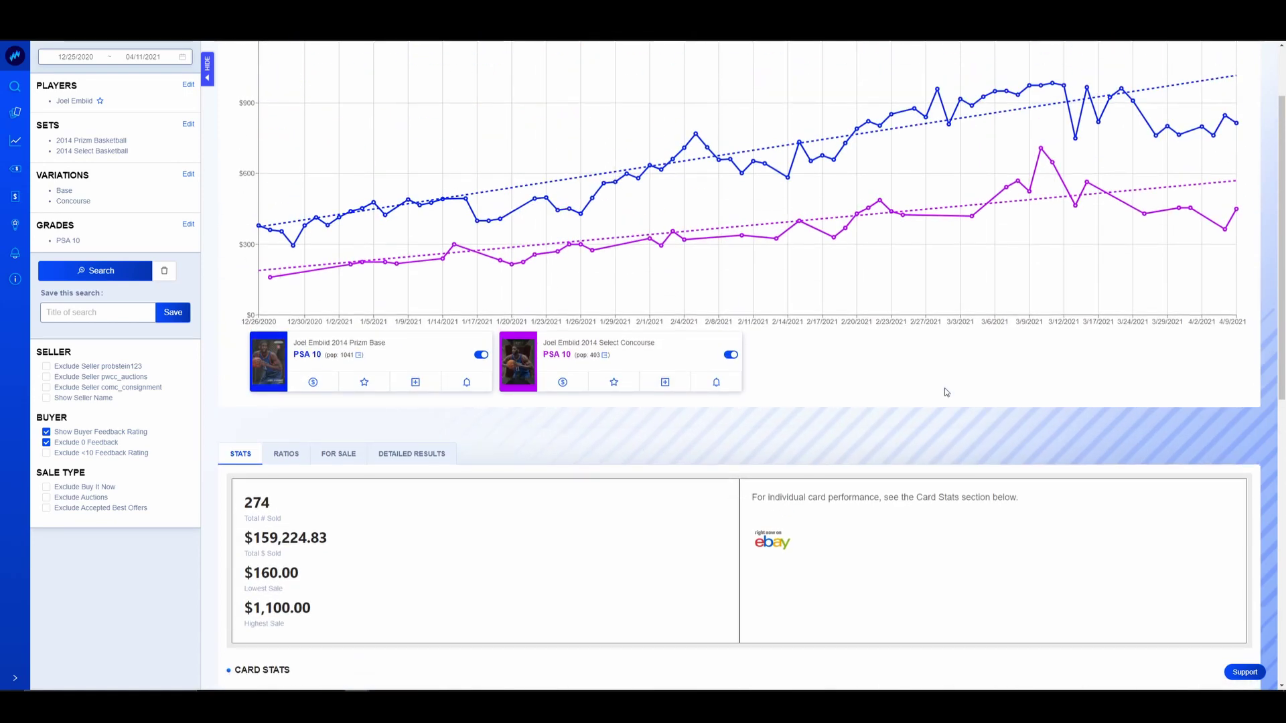
pyautogui.scroll(1, 945, 391)
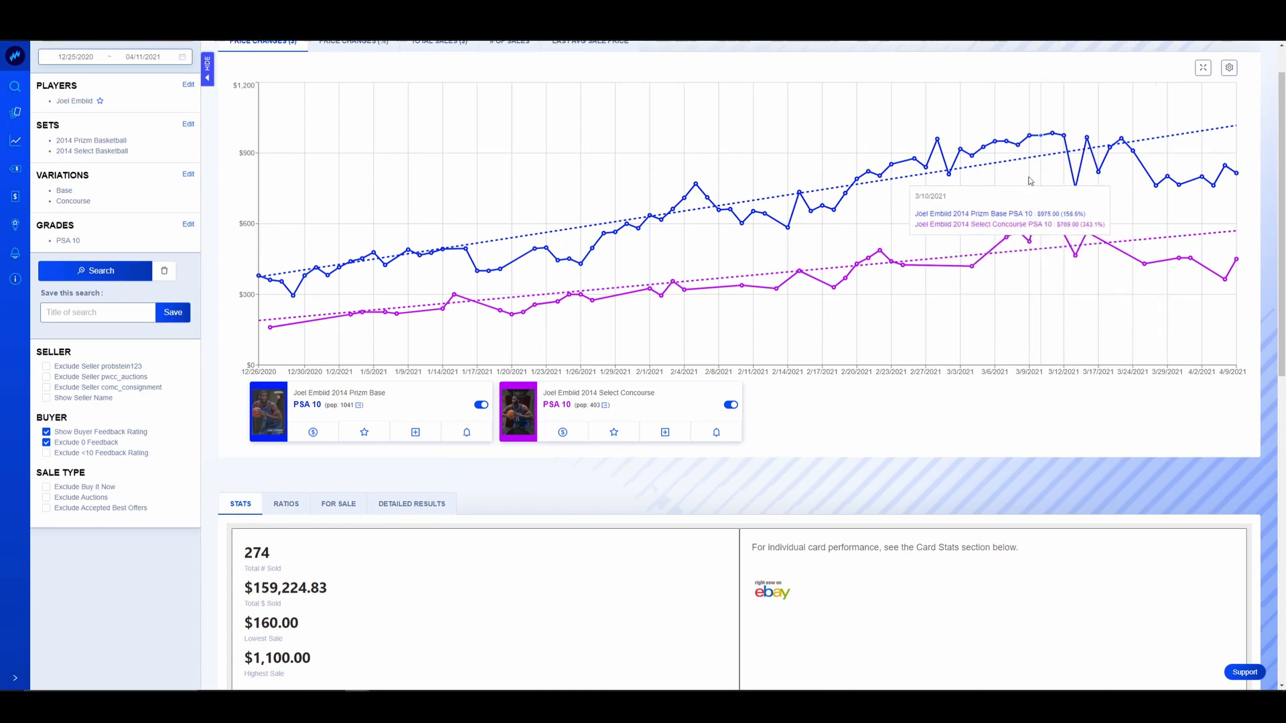
pyautogui.scroll(1, 1138, 247)
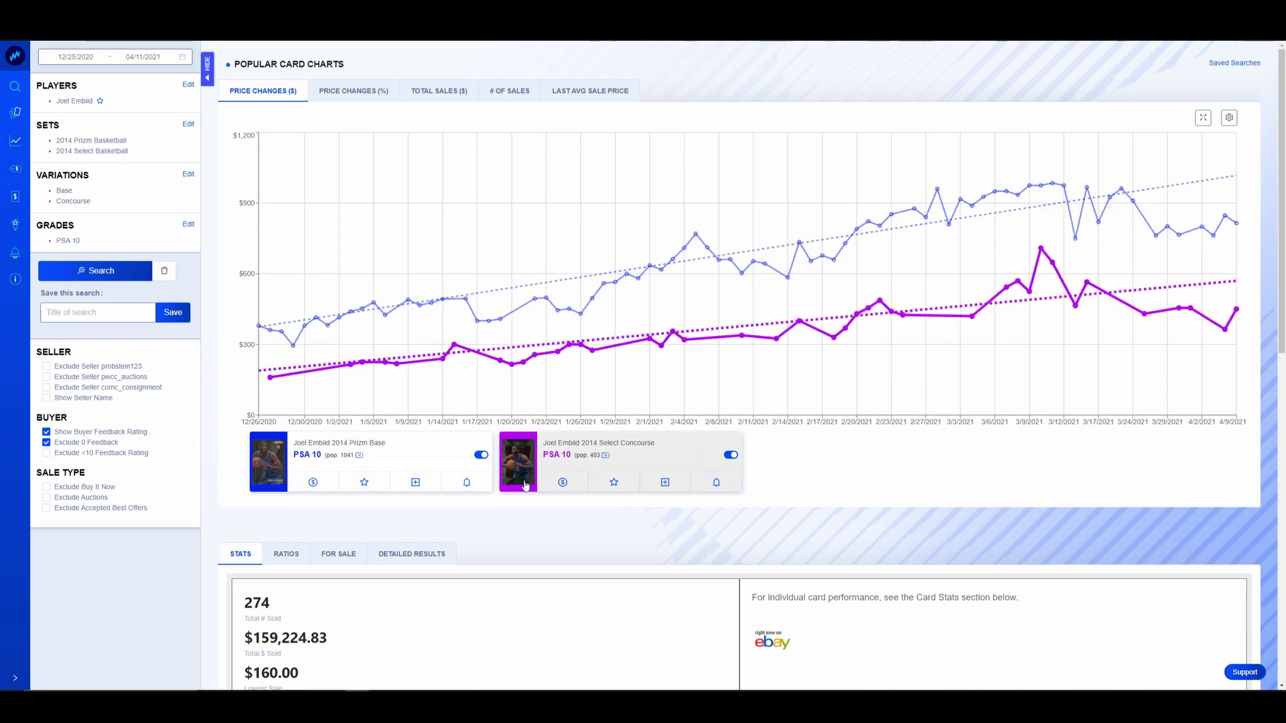
# Open the eBay listings for the Embiid 2014 Select Concourse PSA 10 and look through the asking prices.
pyautogui.scroll(-5, 525, 484)
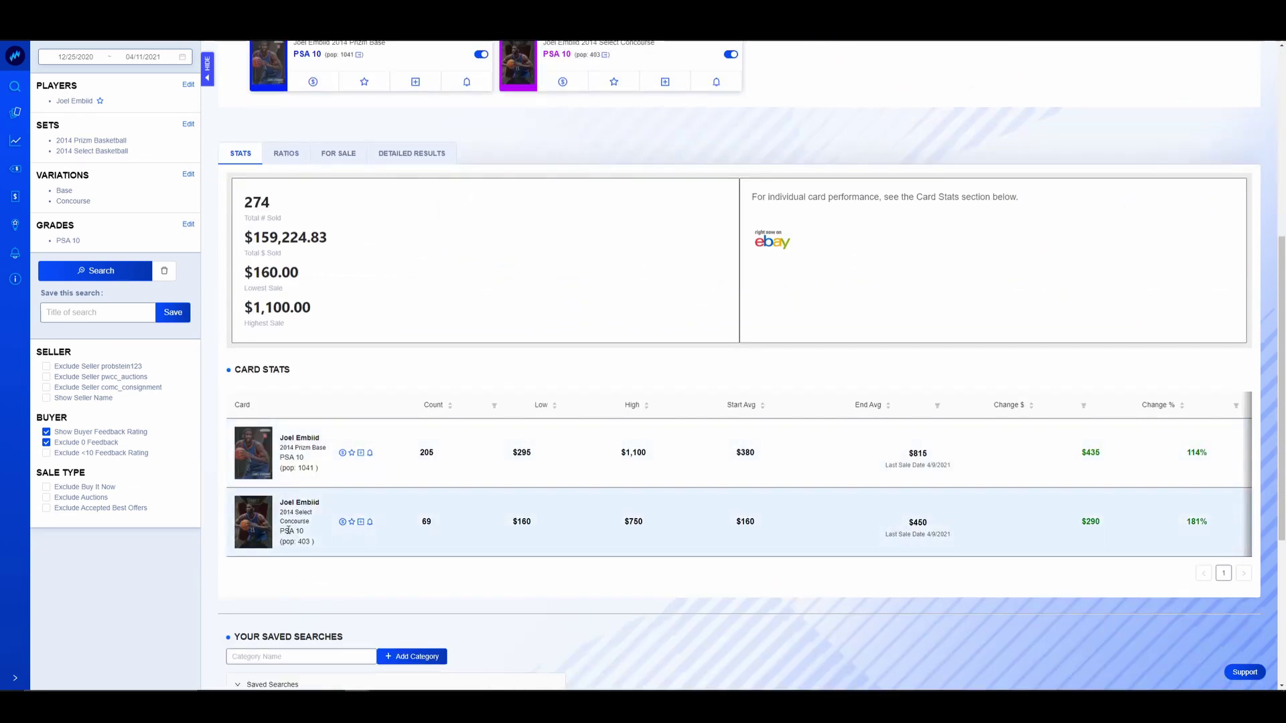
pyautogui.click(343, 523)
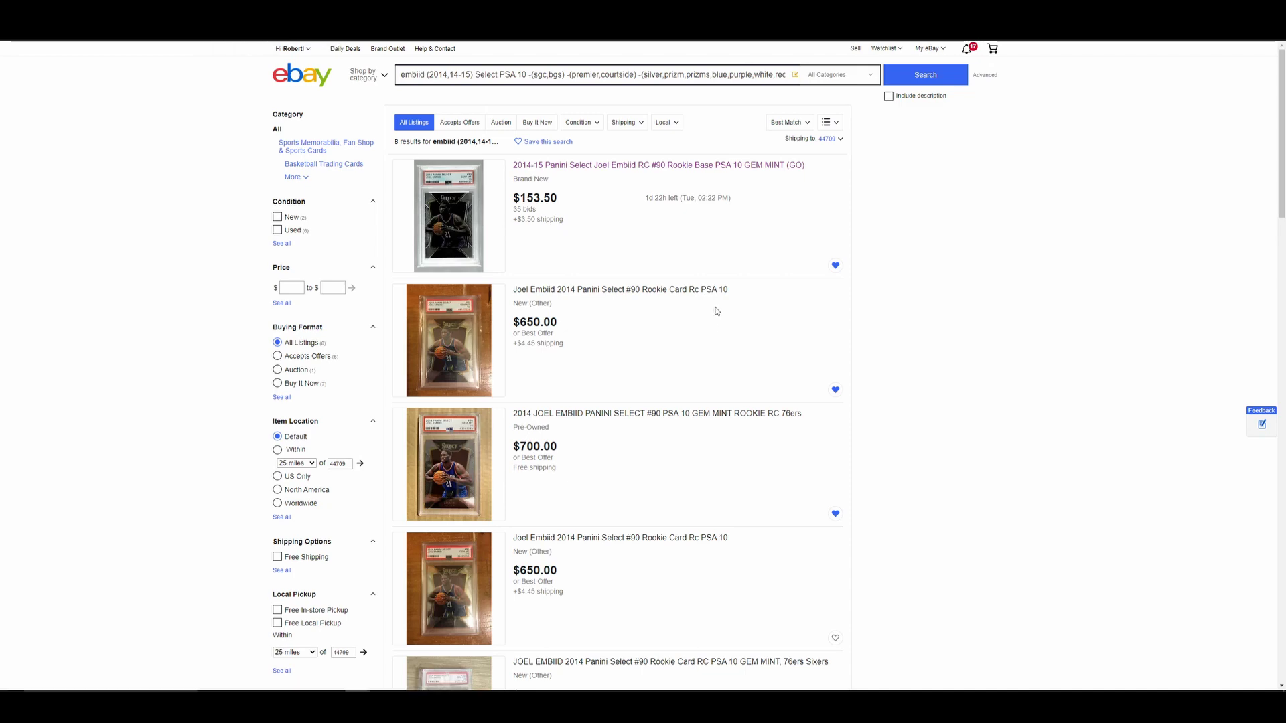
pyautogui.scroll(-5, 697, 305)
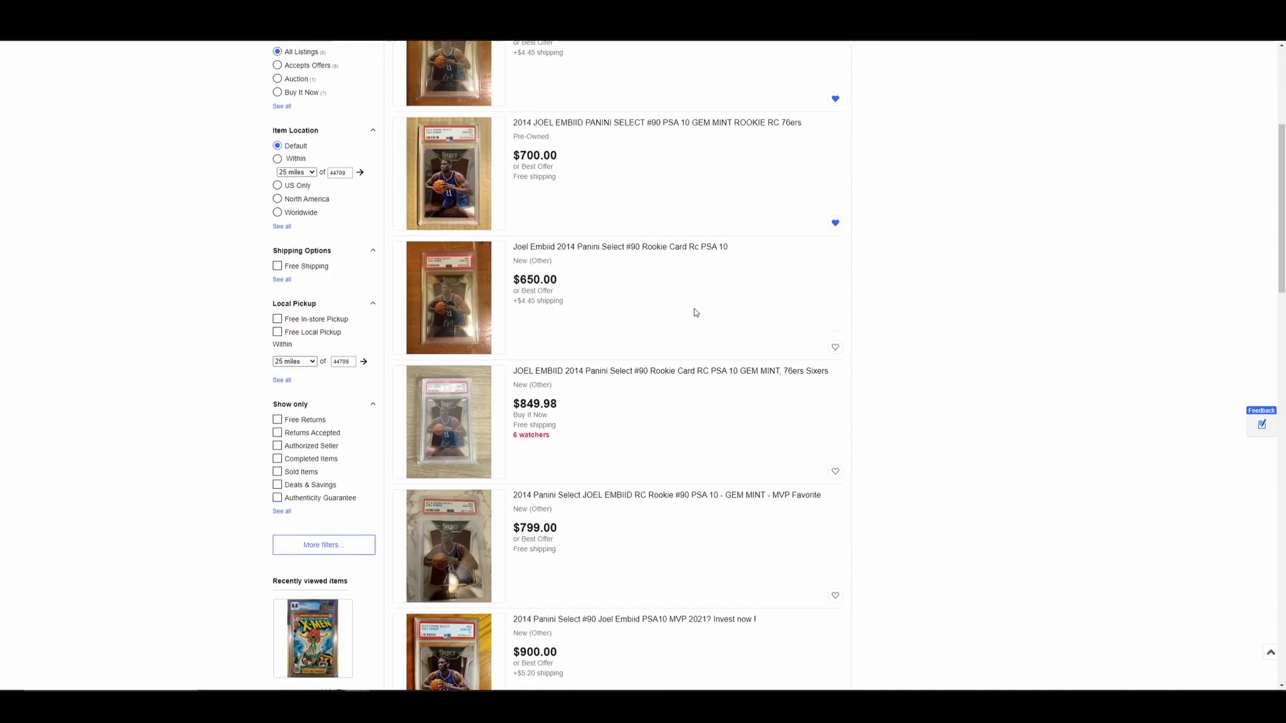
pyautogui.scroll(-1, 694, 312)
pyautogui.scroll(4, 681, 325)
pyautogui.scroll(-7, 681, 324)
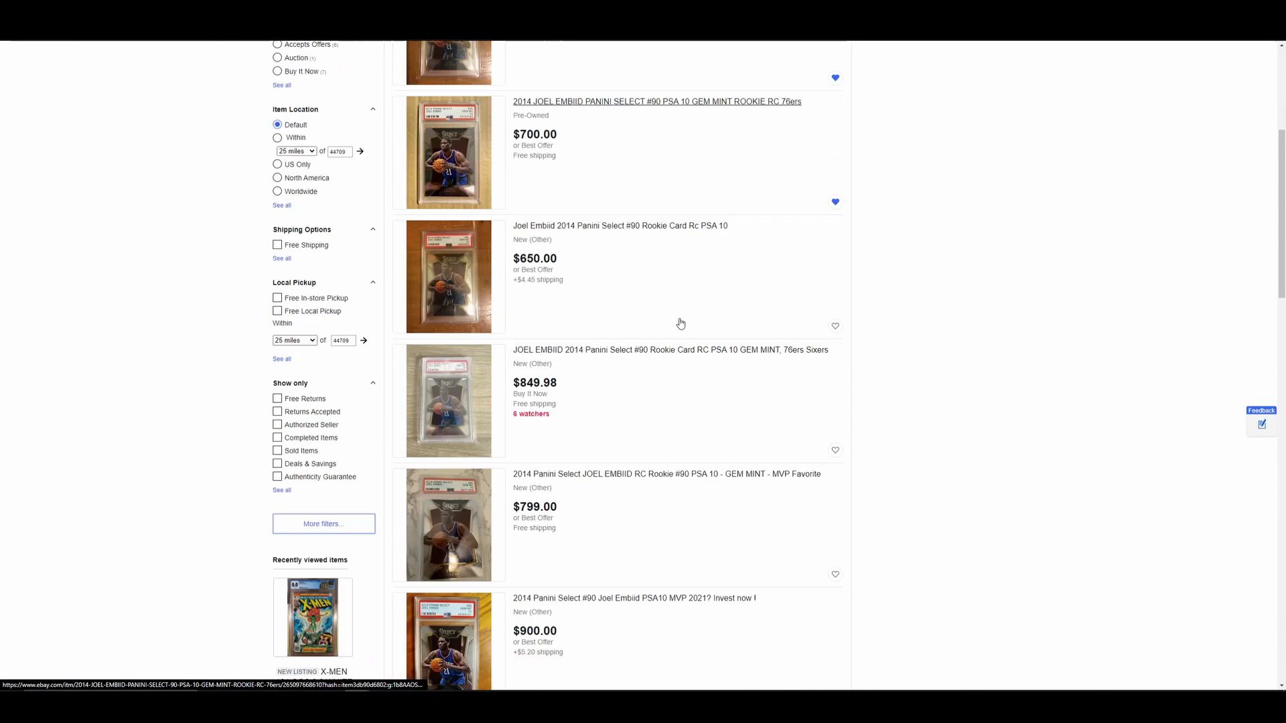
pyautogui.scroll(6, 670, 327)
pyautogui.scroll(3, 627, 323)
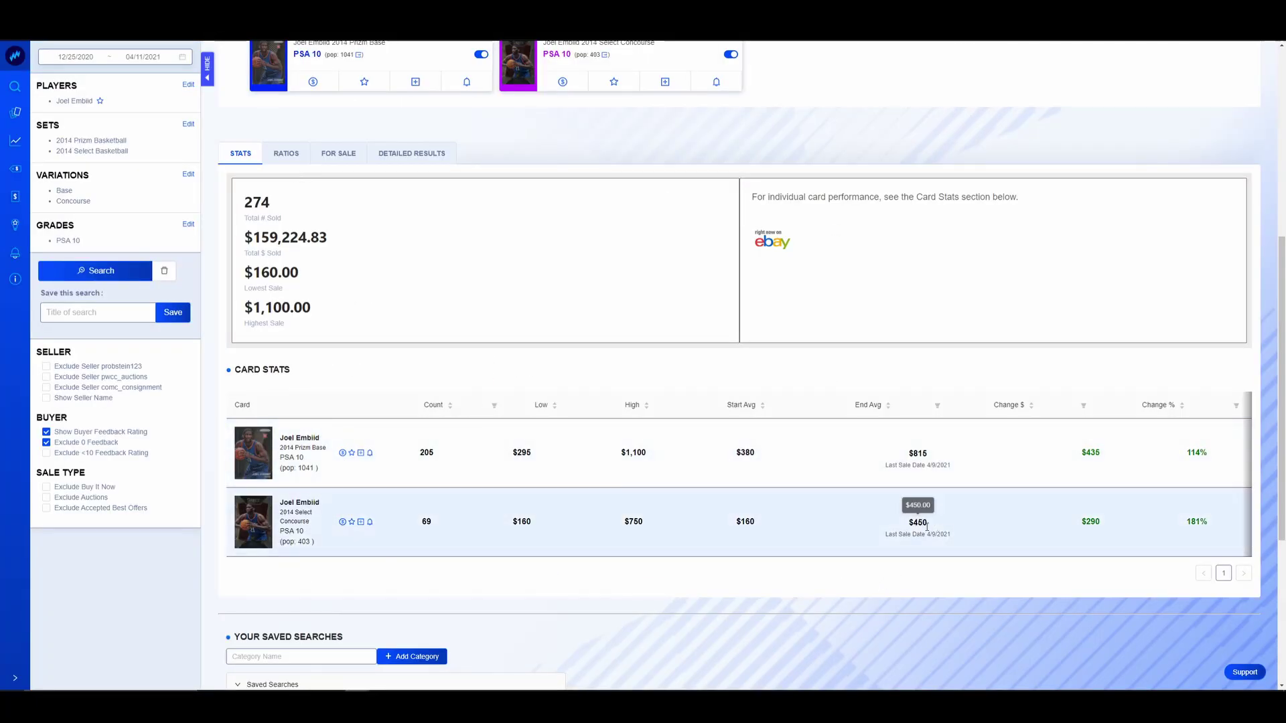
# Return to the card charts and check the Select Concourse card's ending average against its late-March to April 9 sale points.
pyautogui.moveTo(931, 525); pyautogui.dragTo(895, 526)
pyautogui.click(943, 526)
pyautogui.scroll(5, 931, 529)
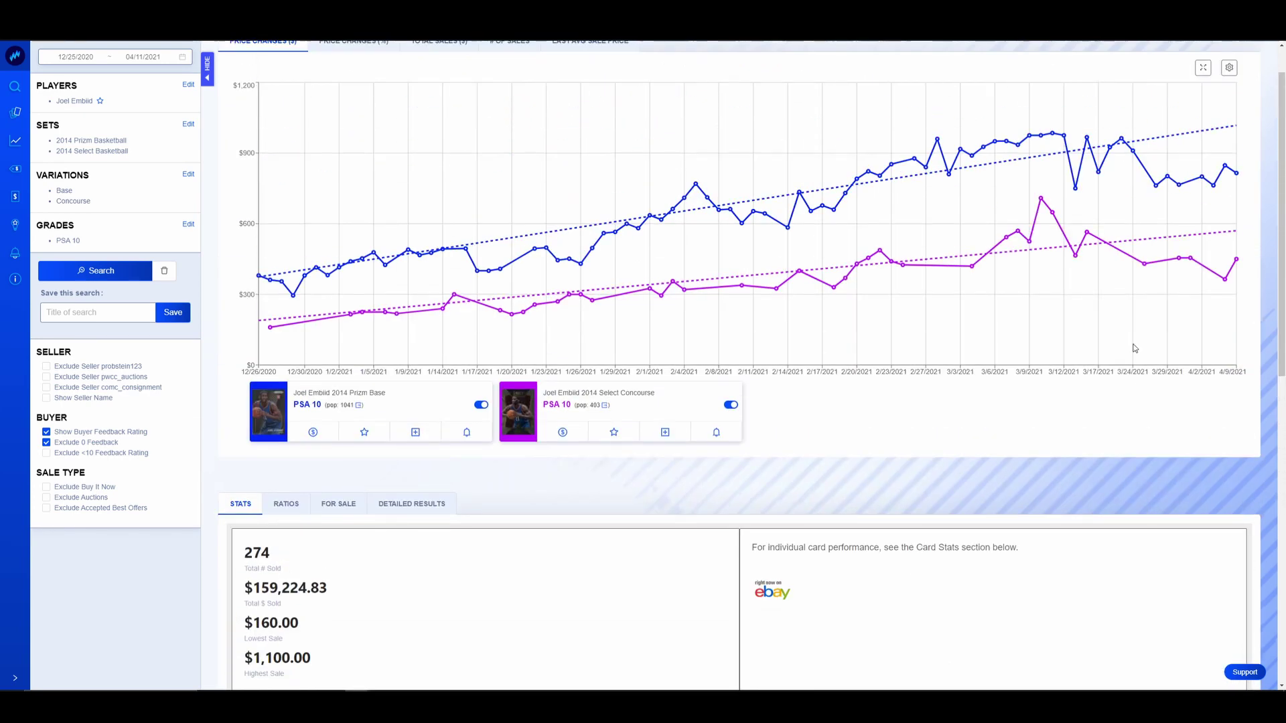
pyautogui.moveTo(1146, 270)
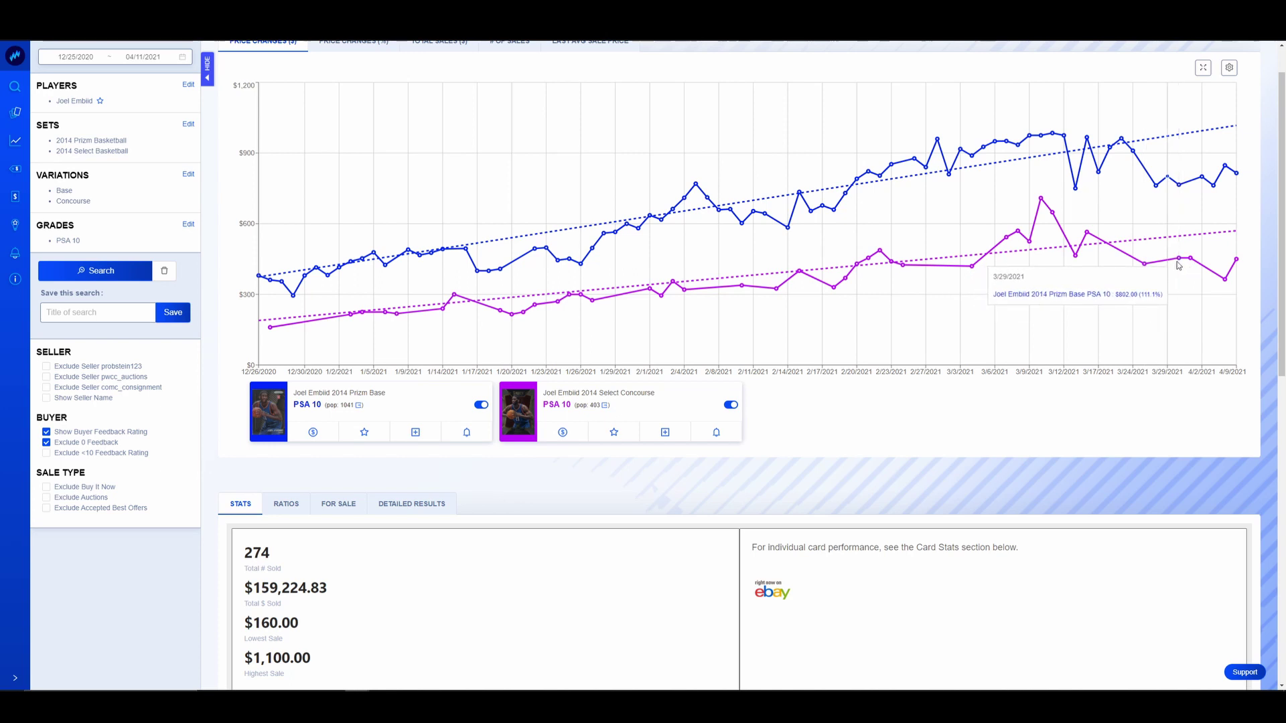
pyautogui.moveTo(1183, 261)
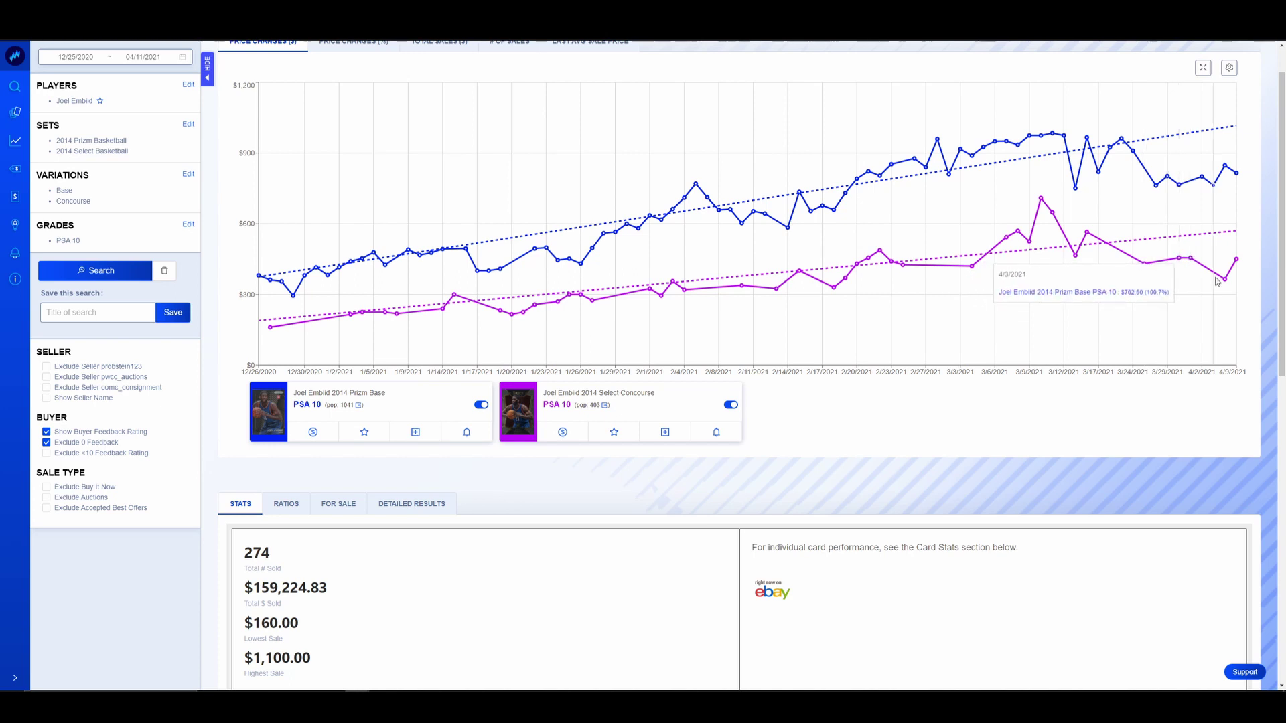
pyautogui.moveTo(1224, 281)
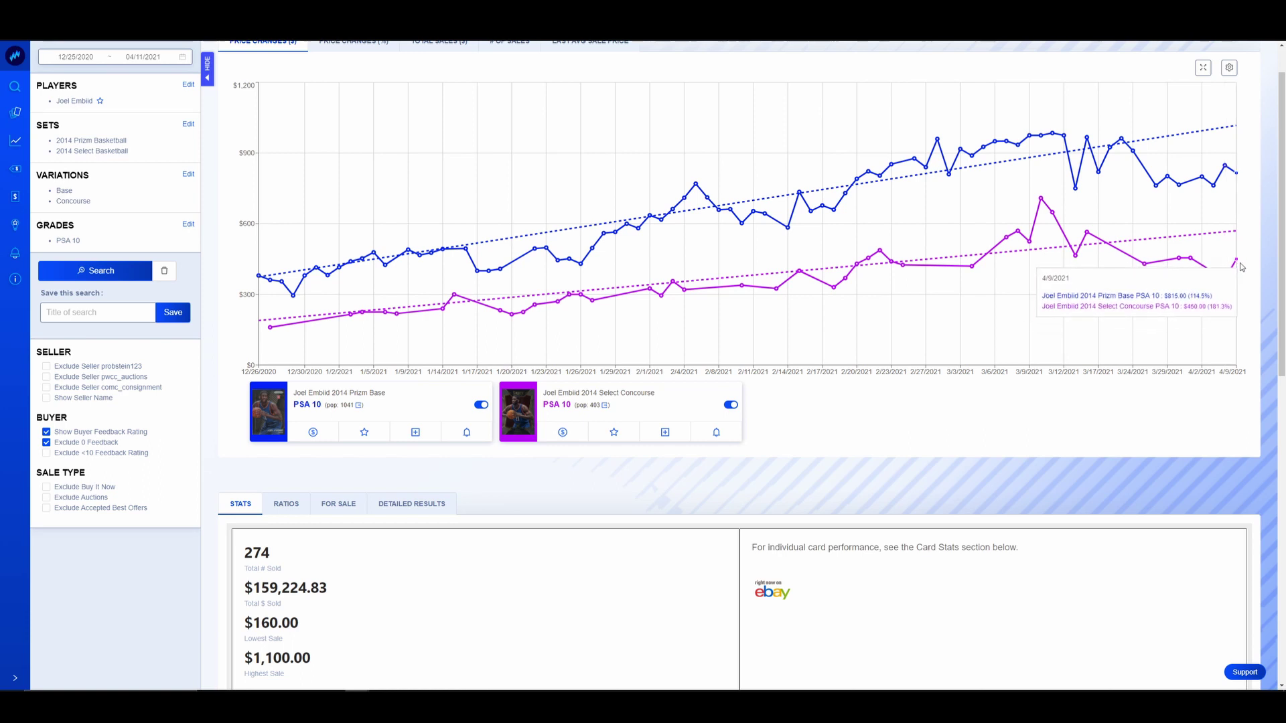
pyautogui.scroll(-3, 801, 451)
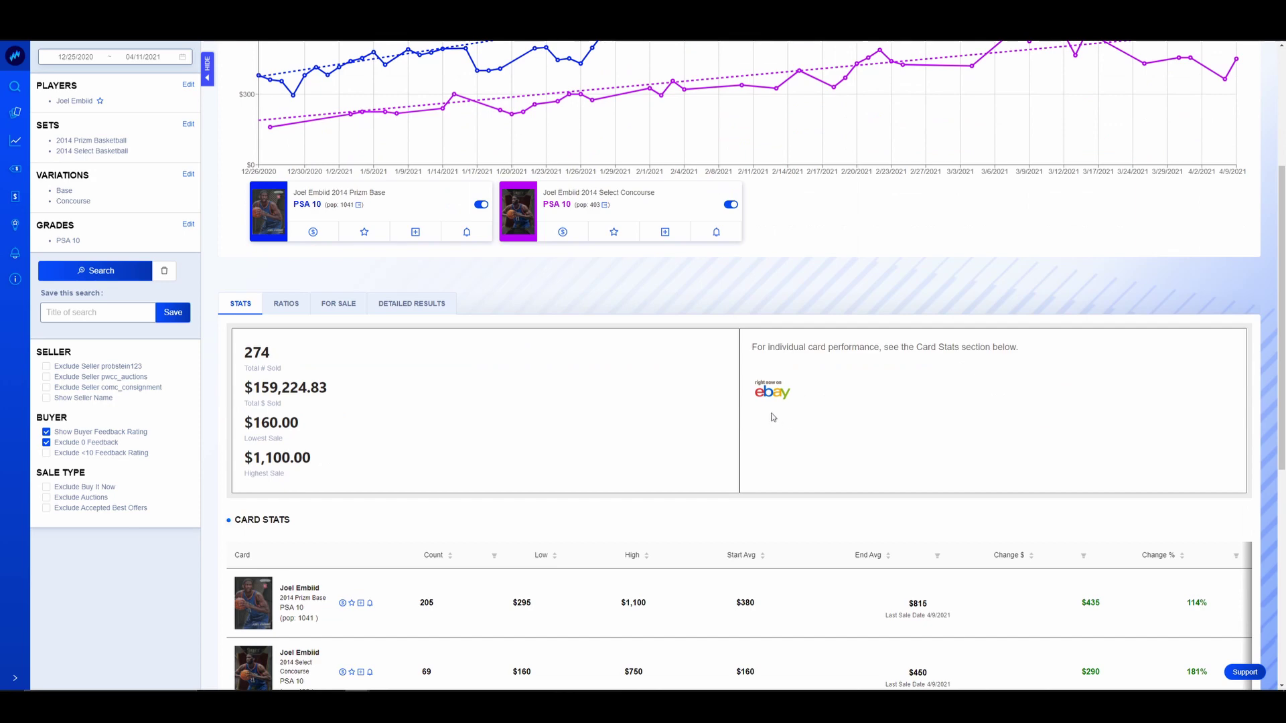
pyautogui.scroll(4, 770, 413)
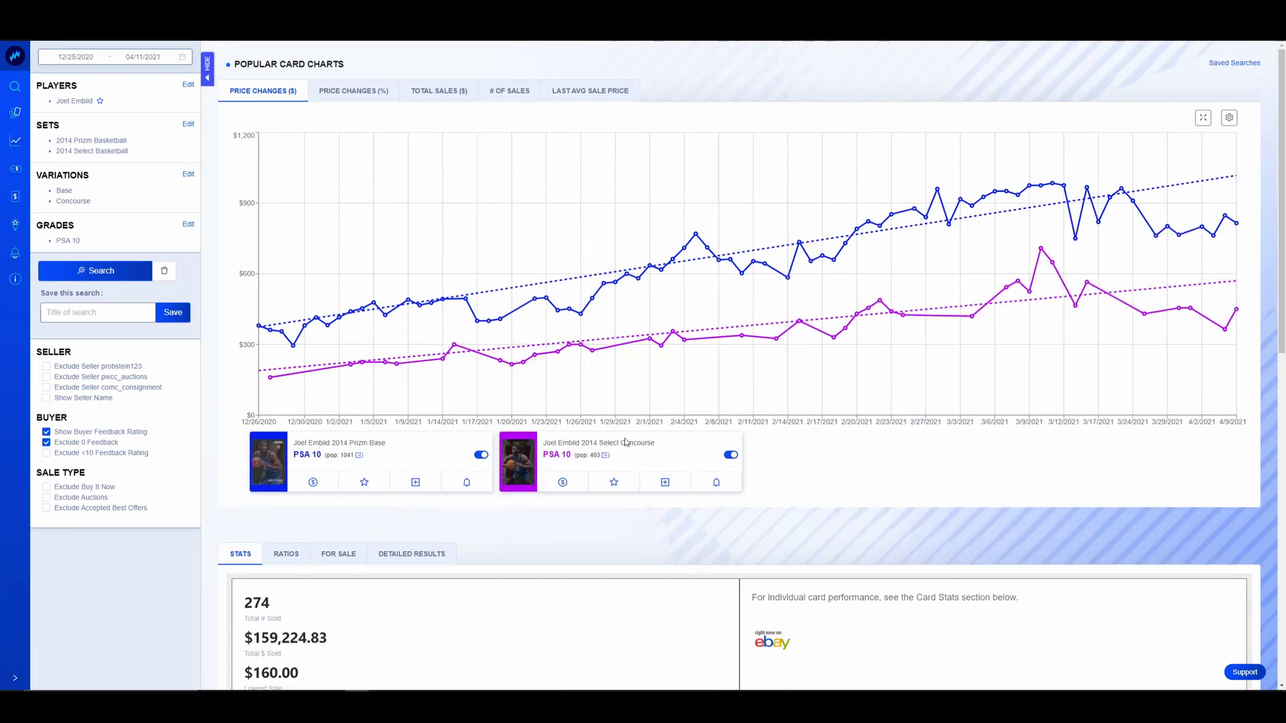
# Switch to the Ben Simmons PSA 10 charts and examine the price trends of the 2016 Optic, Prizm and Select cards.
pyautogui.scroll(-2, 625, 443)
pyautogui.scroll(2, 625, 442)
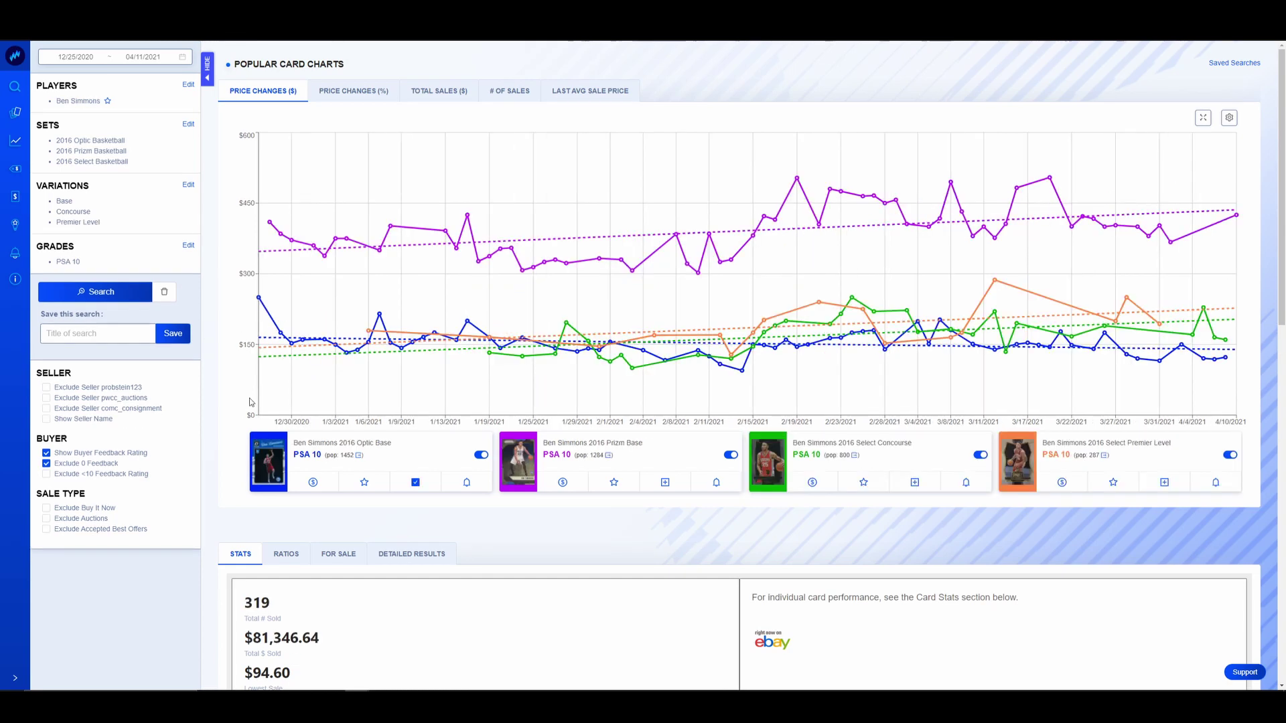
pyautogui.scroll(-2, 473, 524)
pyautogui.scroll(2, 499, 499)
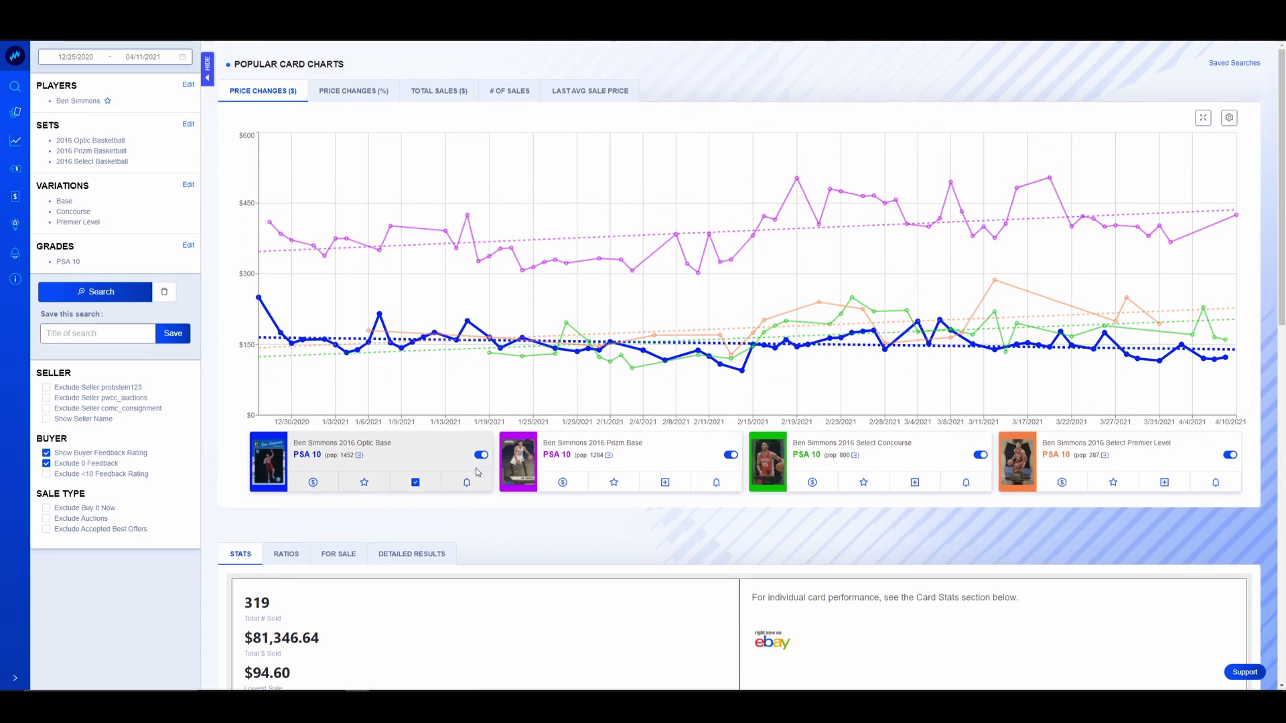
pyautogui.scroll(-3, 565, 570)
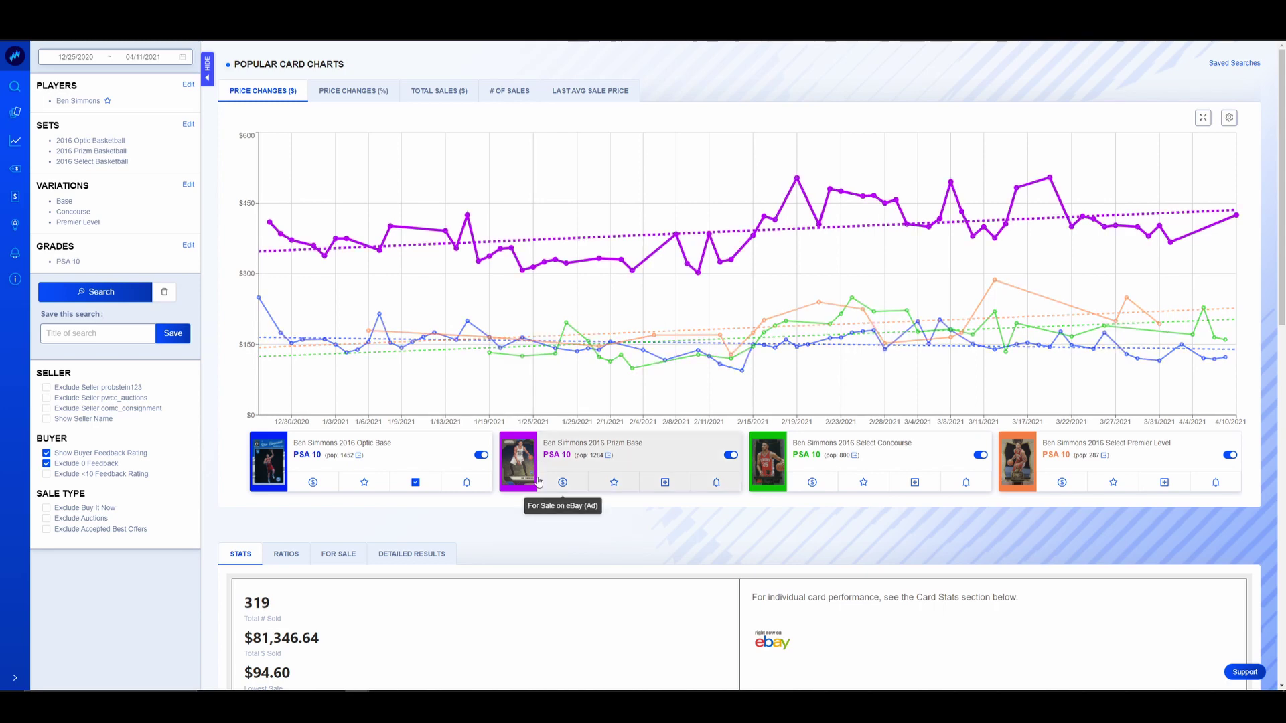
# Compare the populations and ending average prices of the four Ben Simmons PSA 10 cards in the card stats.
pyautogui.scroll(-2, 542, 469)
pyautogui.scroll(-6, 536, 456)
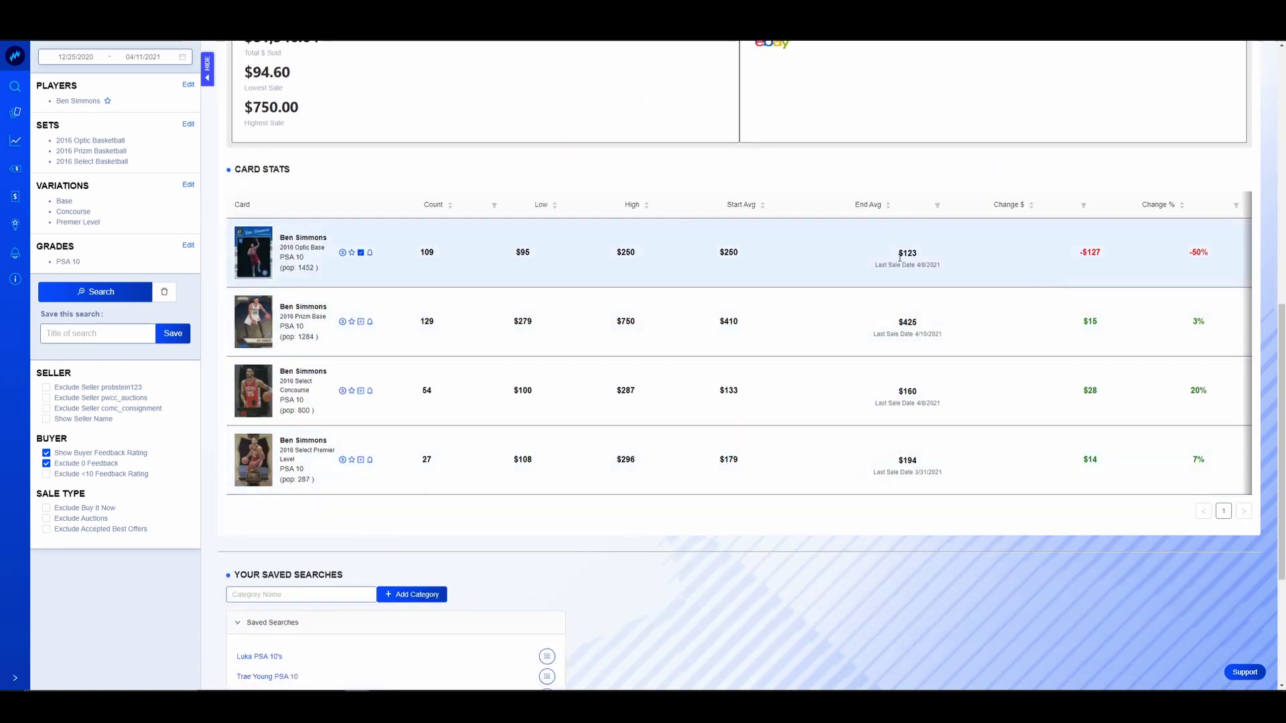
pyautogui.moveTo(917, 254)
pyautogui.moveTo(923, 256); pyautogui.dragTo(900, 253)
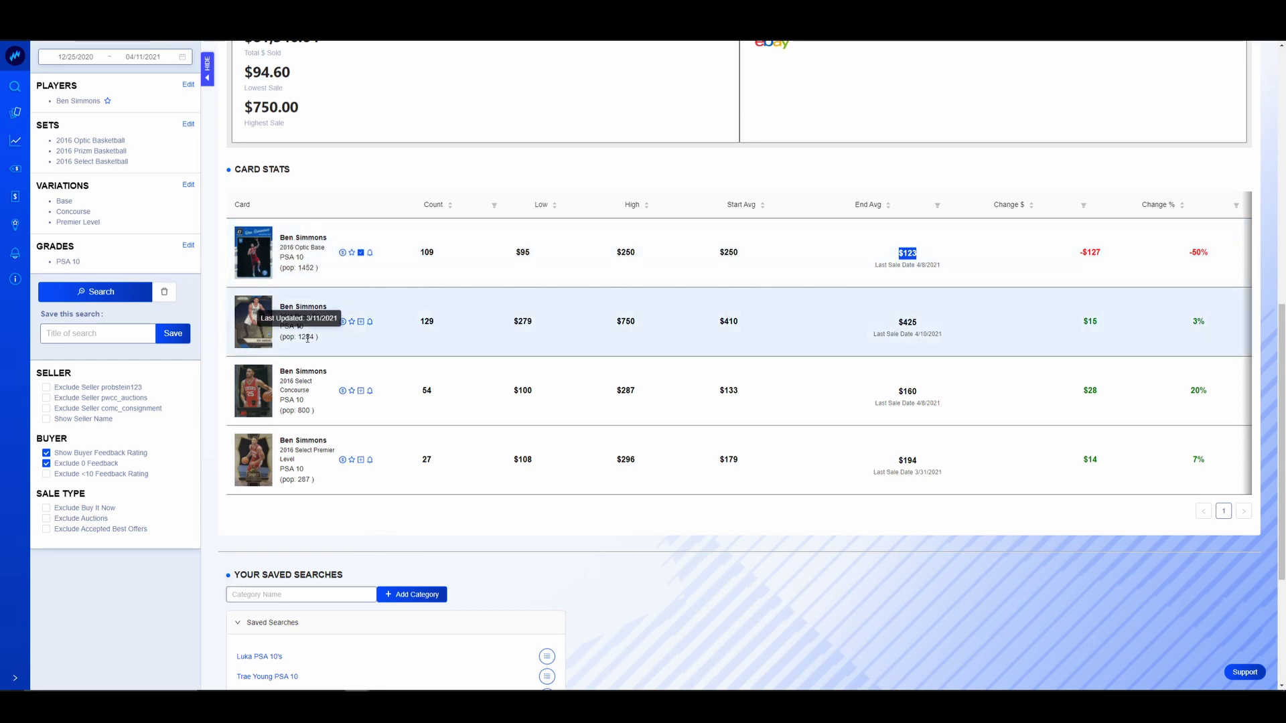
pyautogui.moveTo(901, 324)
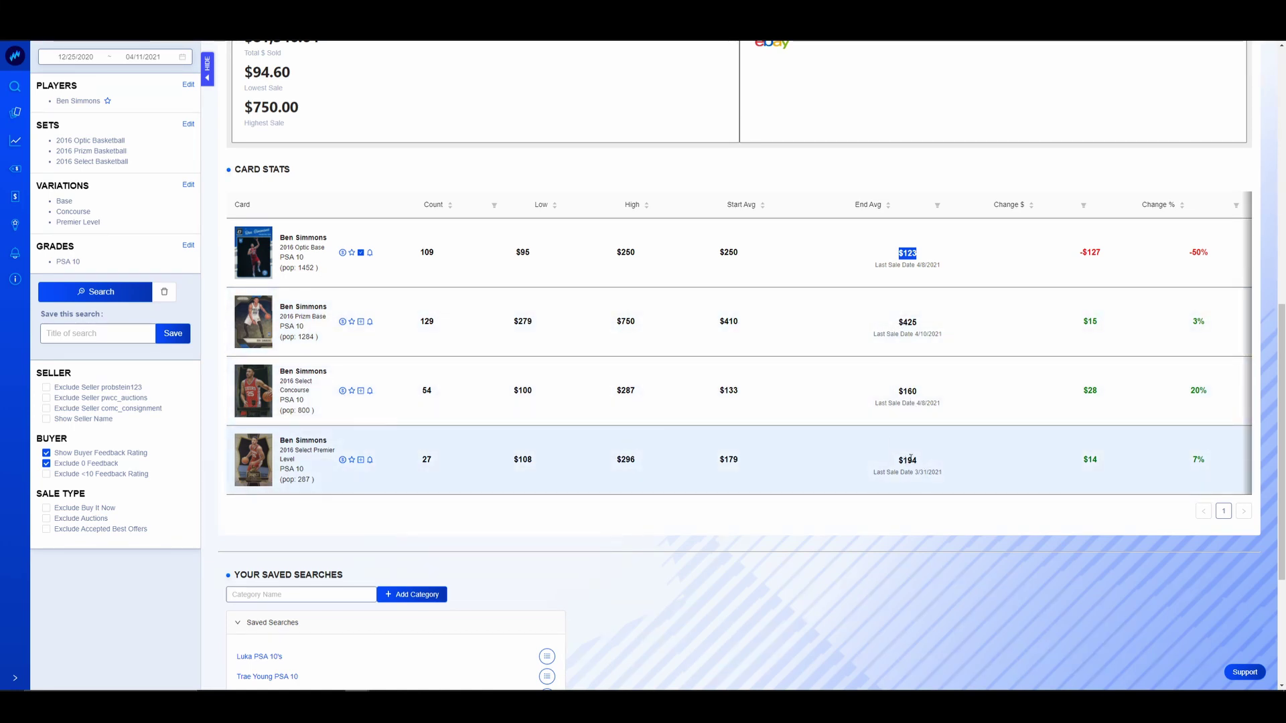
pyautogui.moveTo(909, 460)
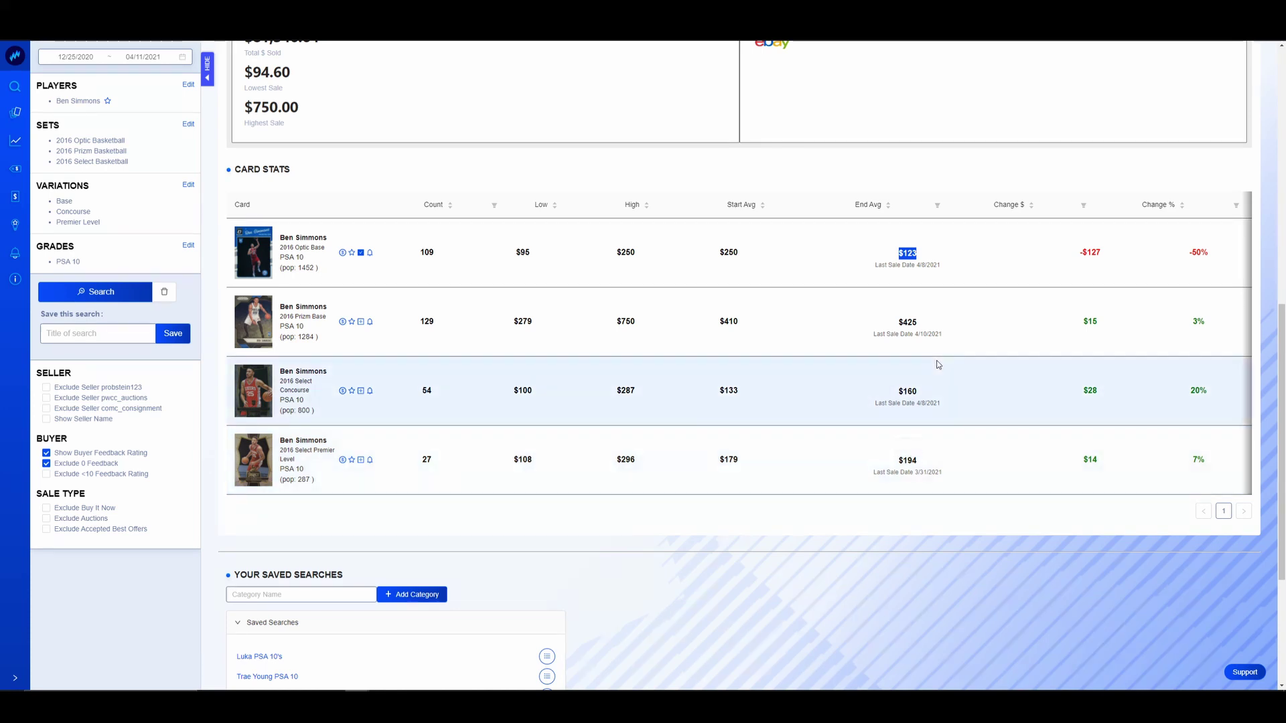
pyautogui.click(911, 255)
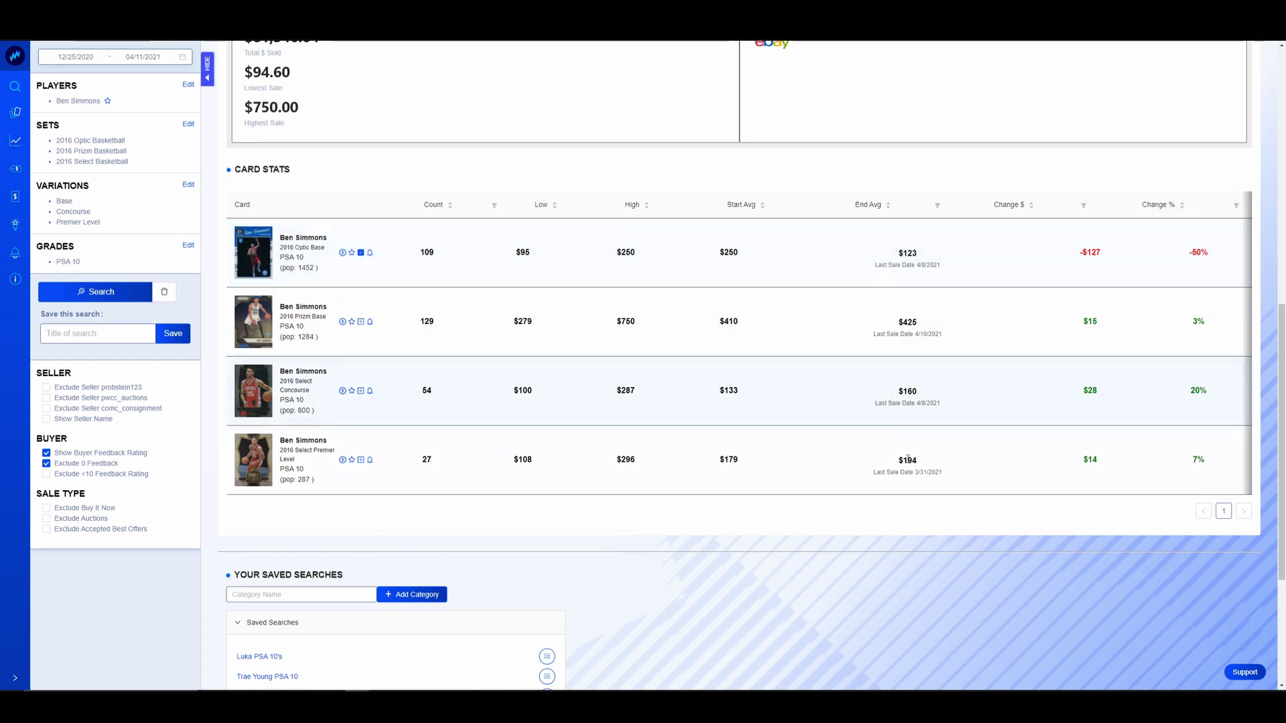
pyautogui.moveTo(918, 391); pyautogui.dragTo(886, 396)
pyautogui.click(791, 391)
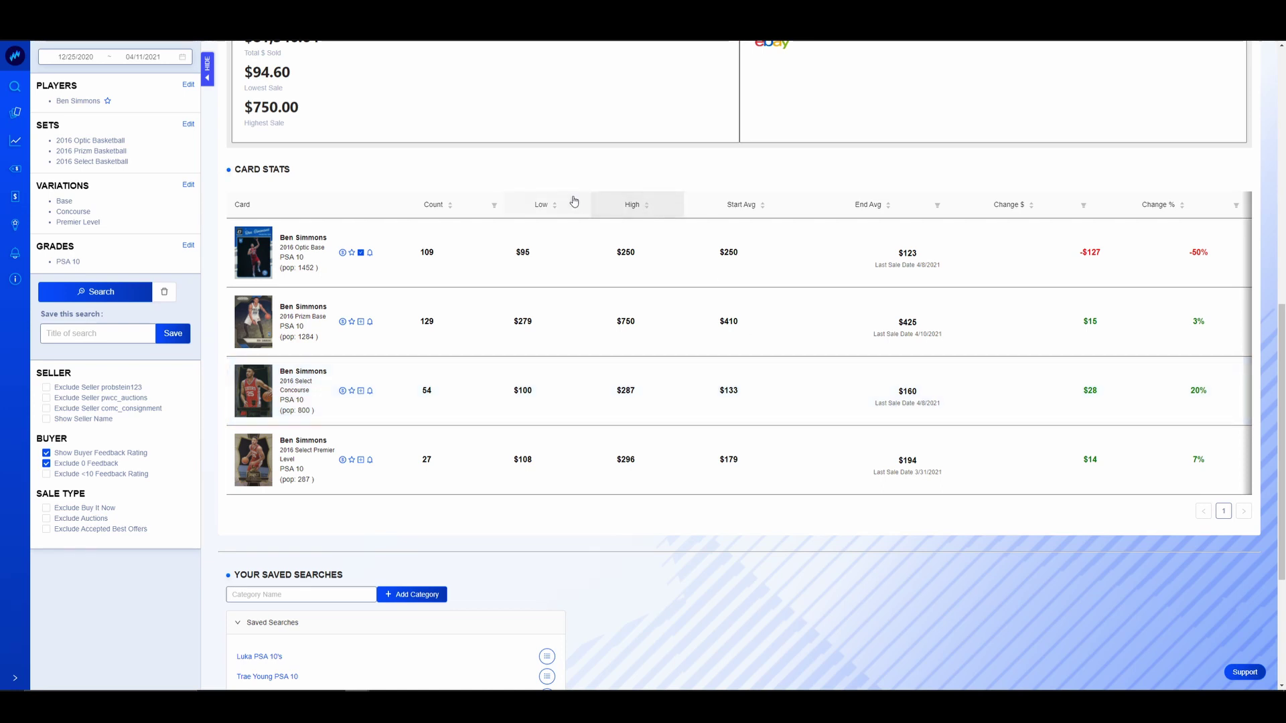
pyautogui.tripleClick(573, 168)
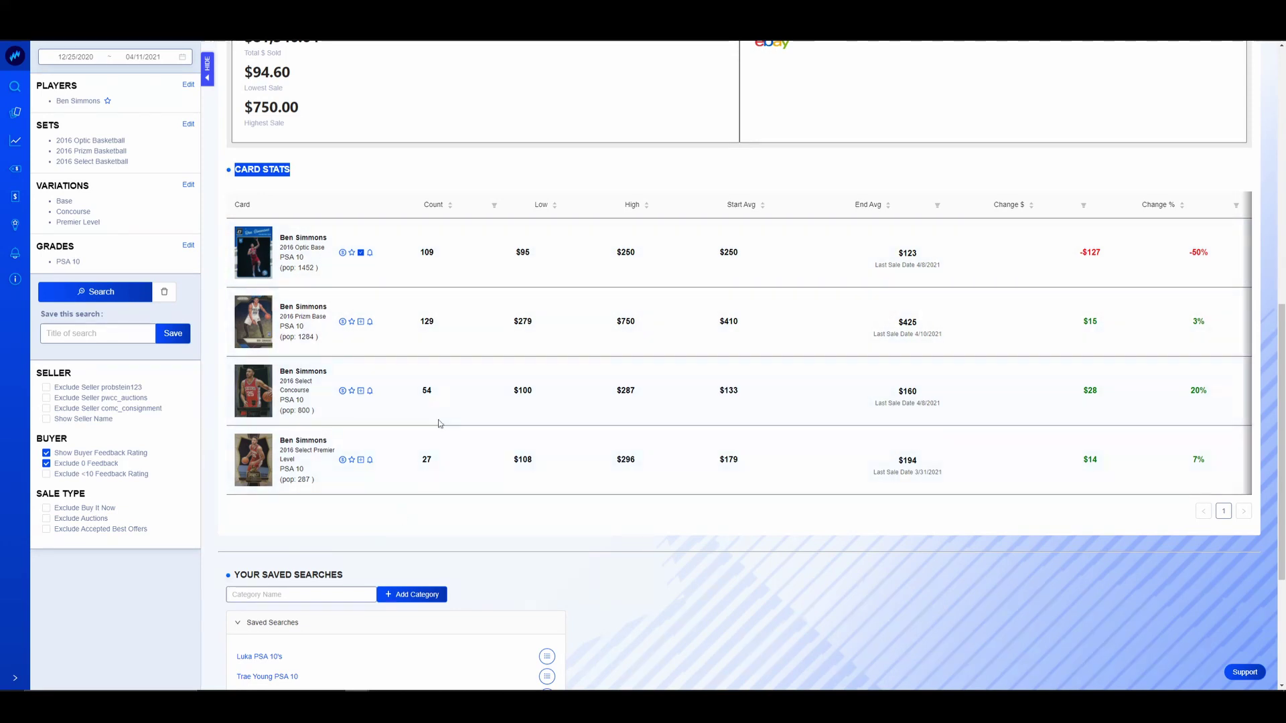
# Switch to the Kyrie Irving 2012 Prizm Base PSA 10 chart and view the enlarged card image.
pyautogui.scroll(2, 350, 312)
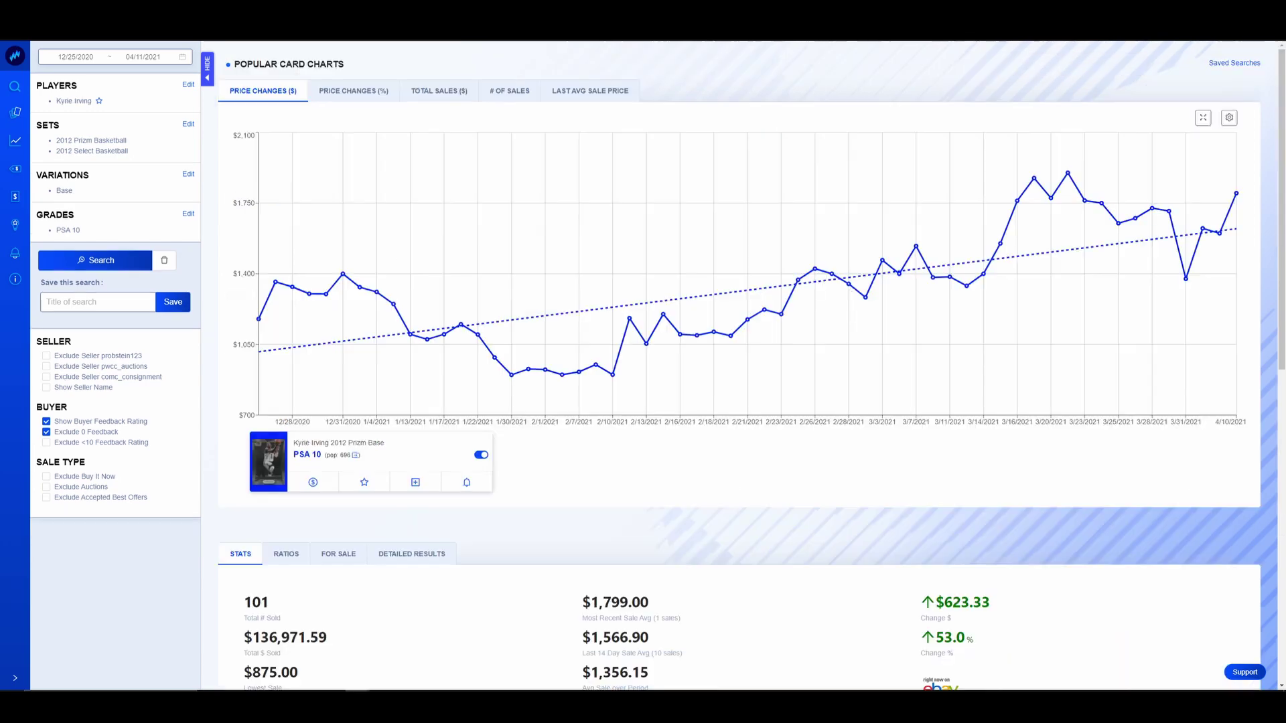
pyautogui.scroll(-2, 576, 479)
pyautogui.scroll(1, 576, 377)
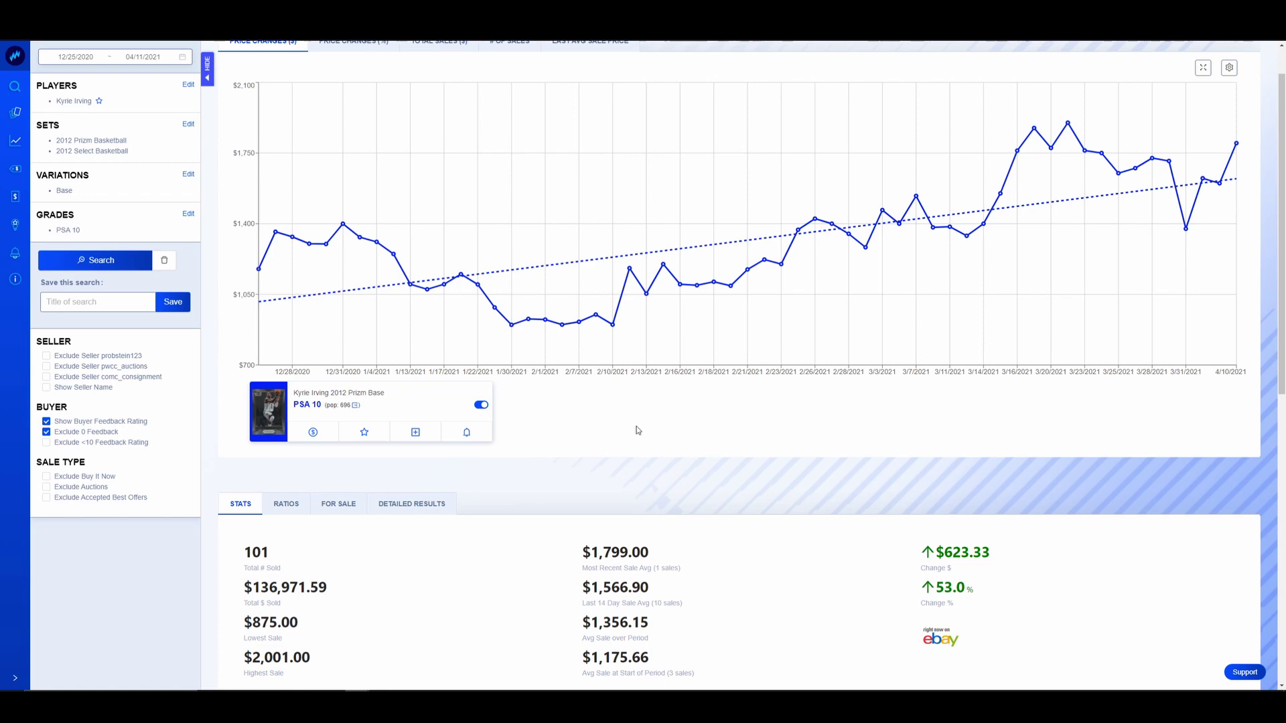
pyautogui.click(270, 412)
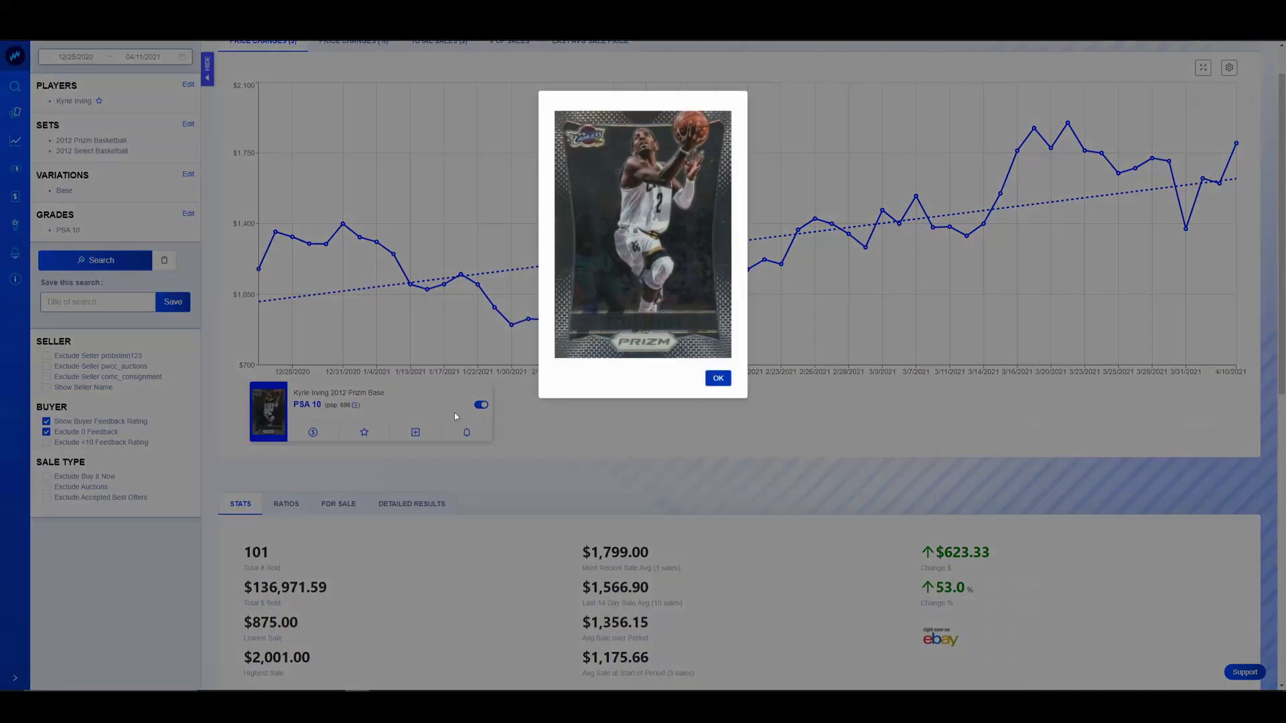
pyautogui.click(714, 379)
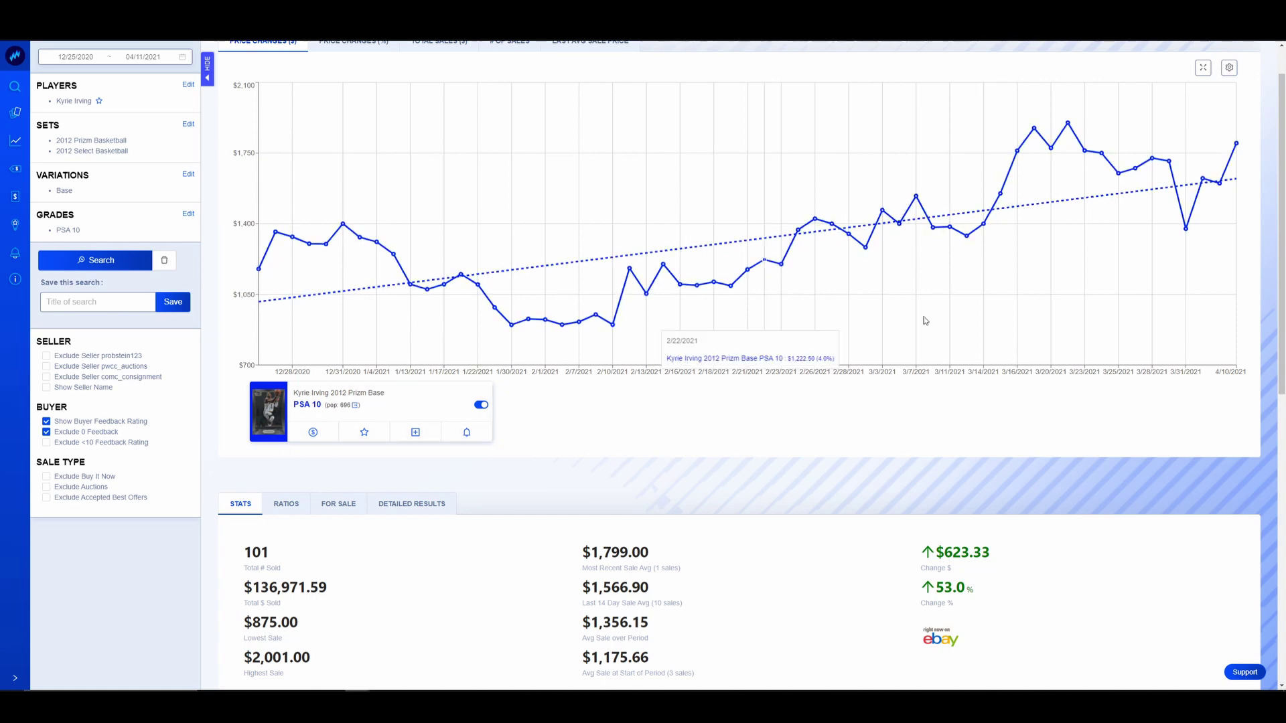
# Review the Irving Prizm card's population, sales count and start and end averages in the card stats.
pyautogui.scroll(-3, 743, 443)
pyautogui.scroll(-3, 825, 400)
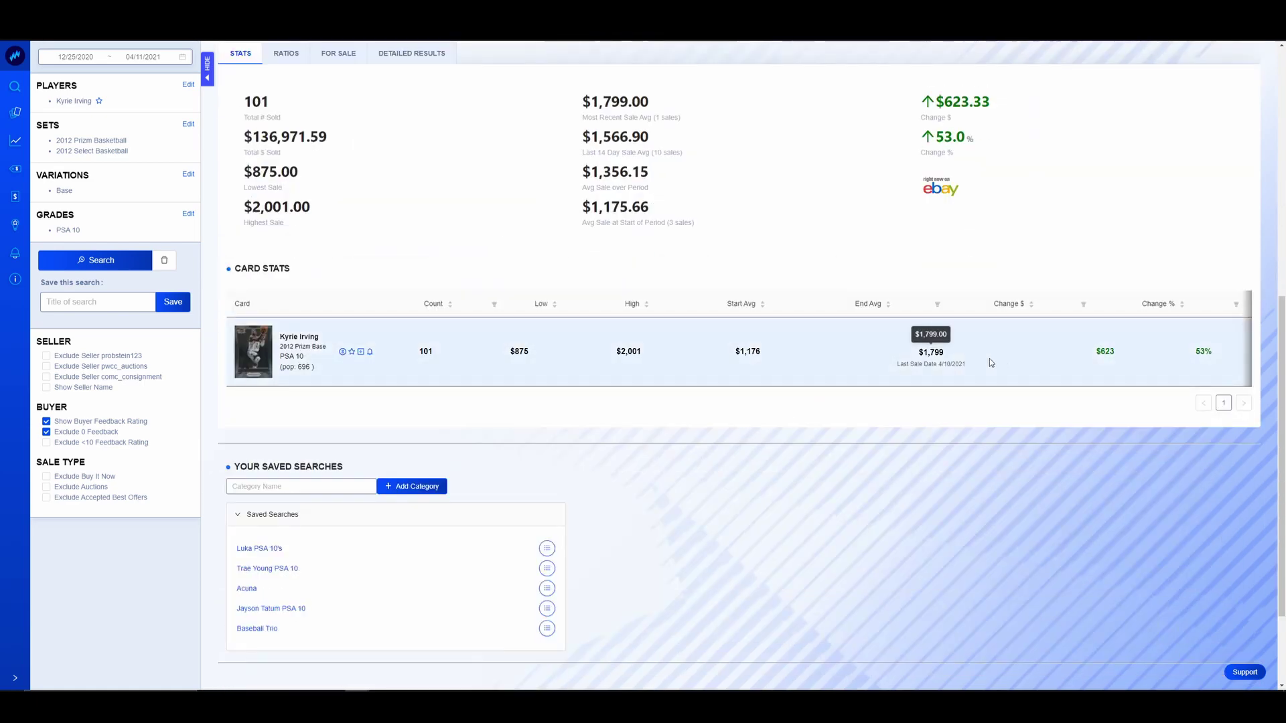
pyautogui.scroll(7, 670, 435)
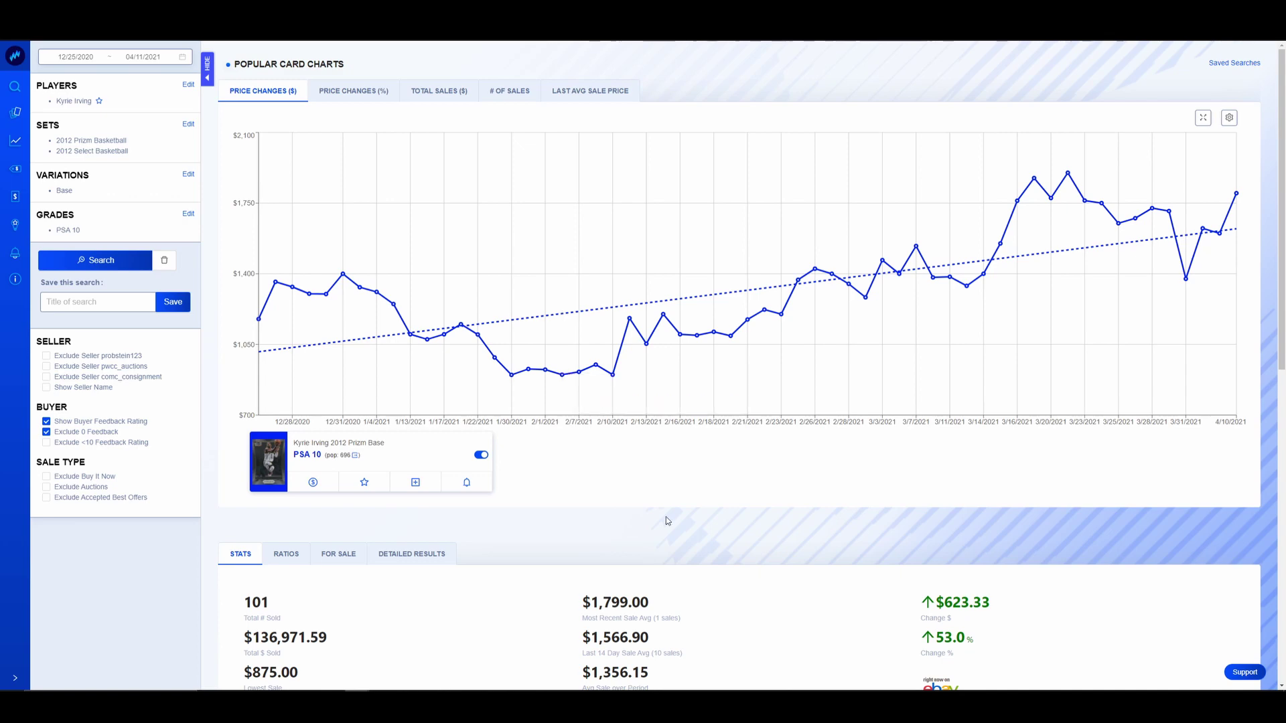
# Enlarge the Irving Prizm card image again to inspect its design, and close it.
pyautogui.scroll(-2, 624, 493)
pyautogui.scroll(1, 576, 483)
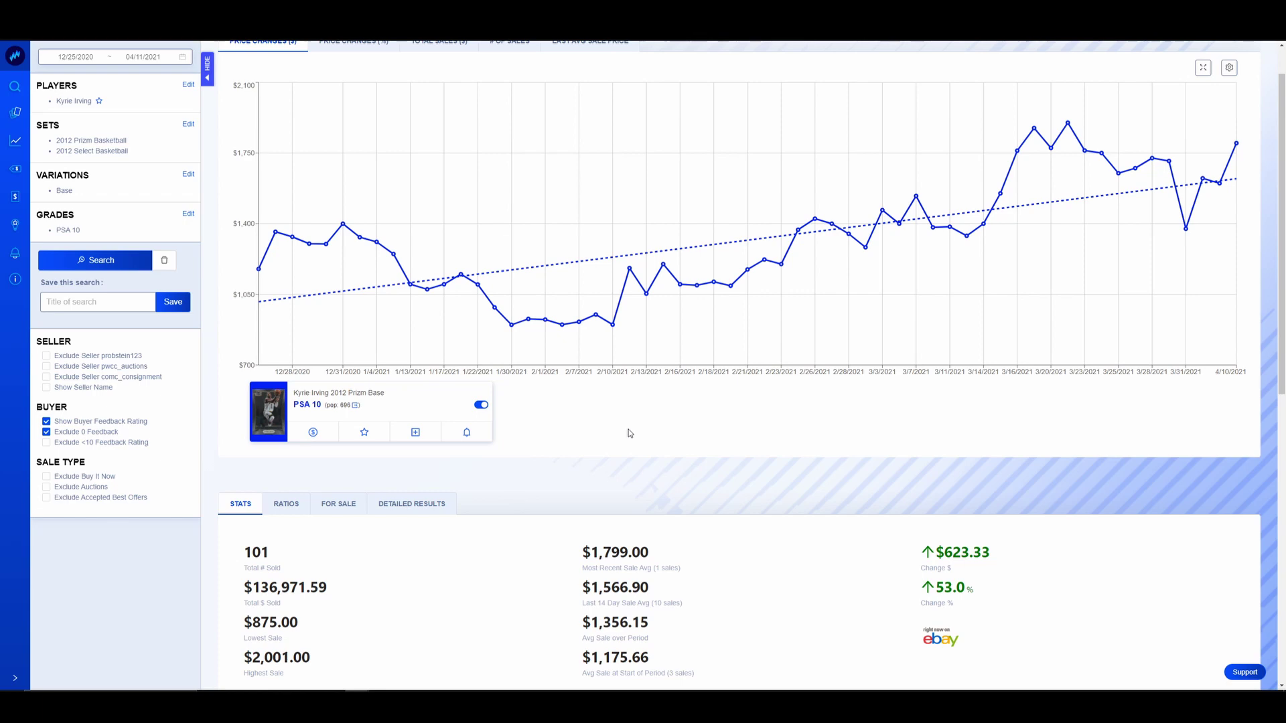
pyautogui.click(269, 417)
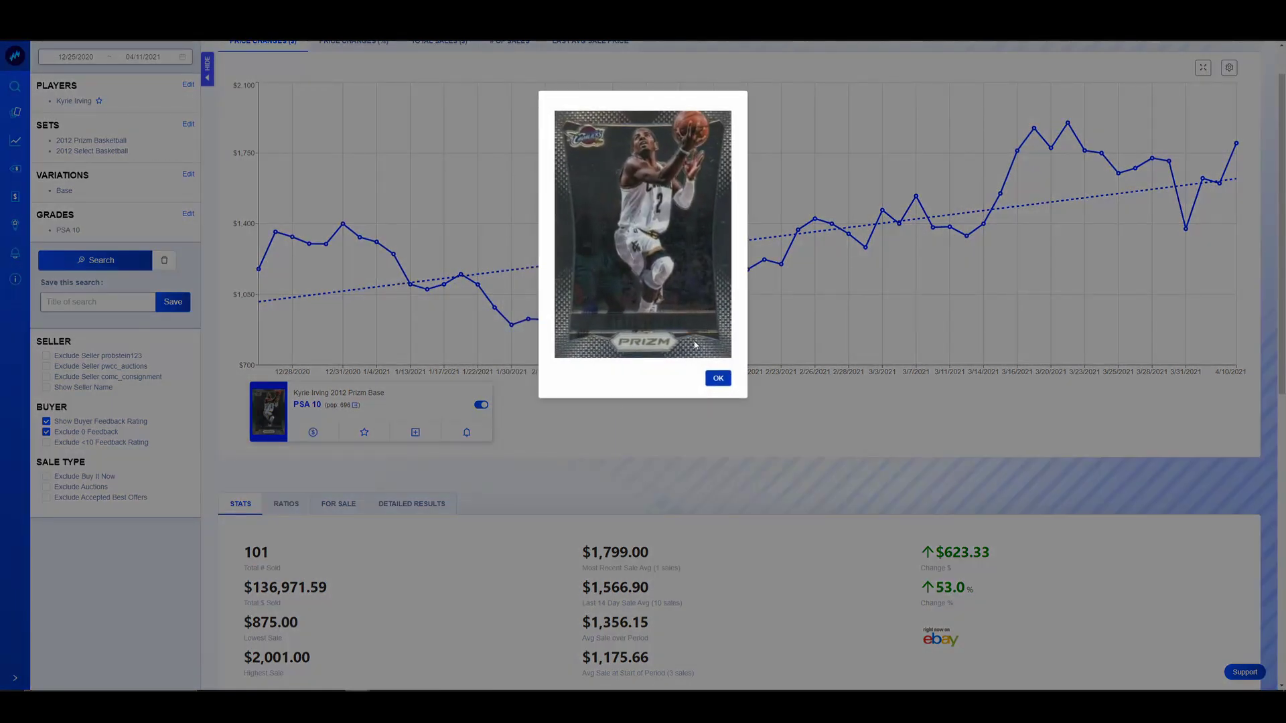
pyautogui.click(710, 380)
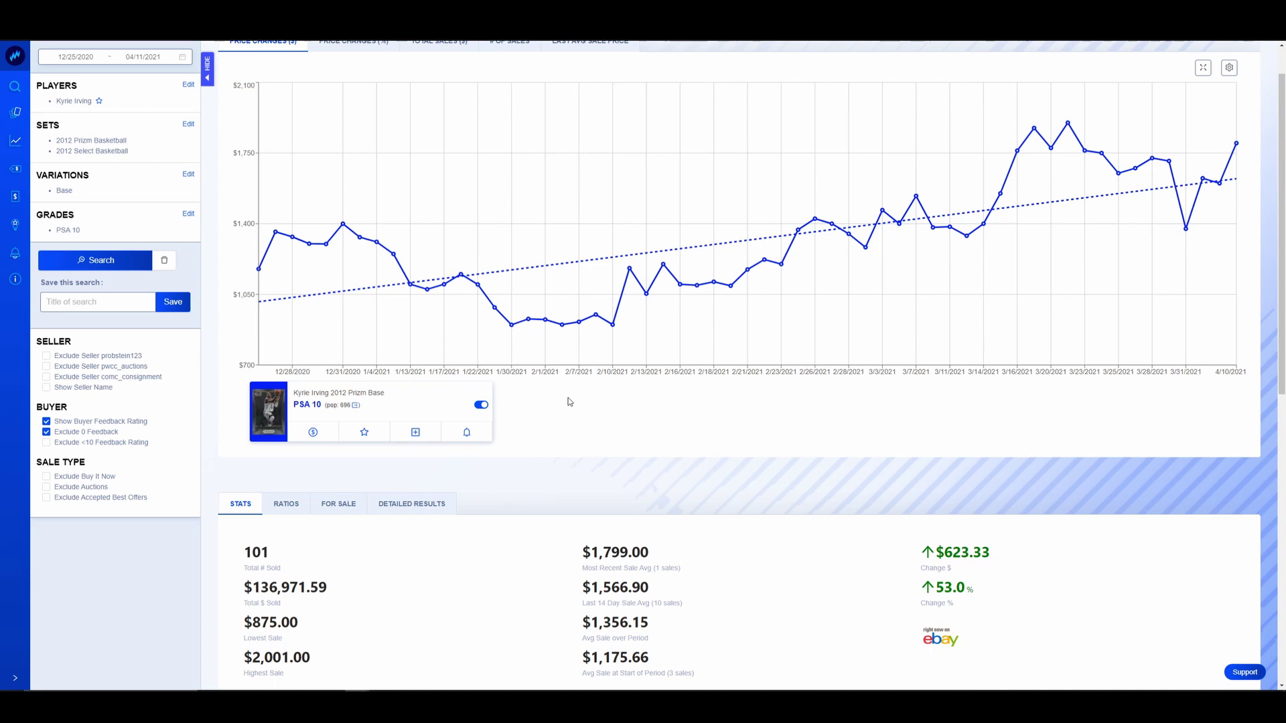
# Check the April sale points on the Irving price chart, then recheck the enlarged card and the summary stats.
pyautogui.scroll(1, 913, 278)
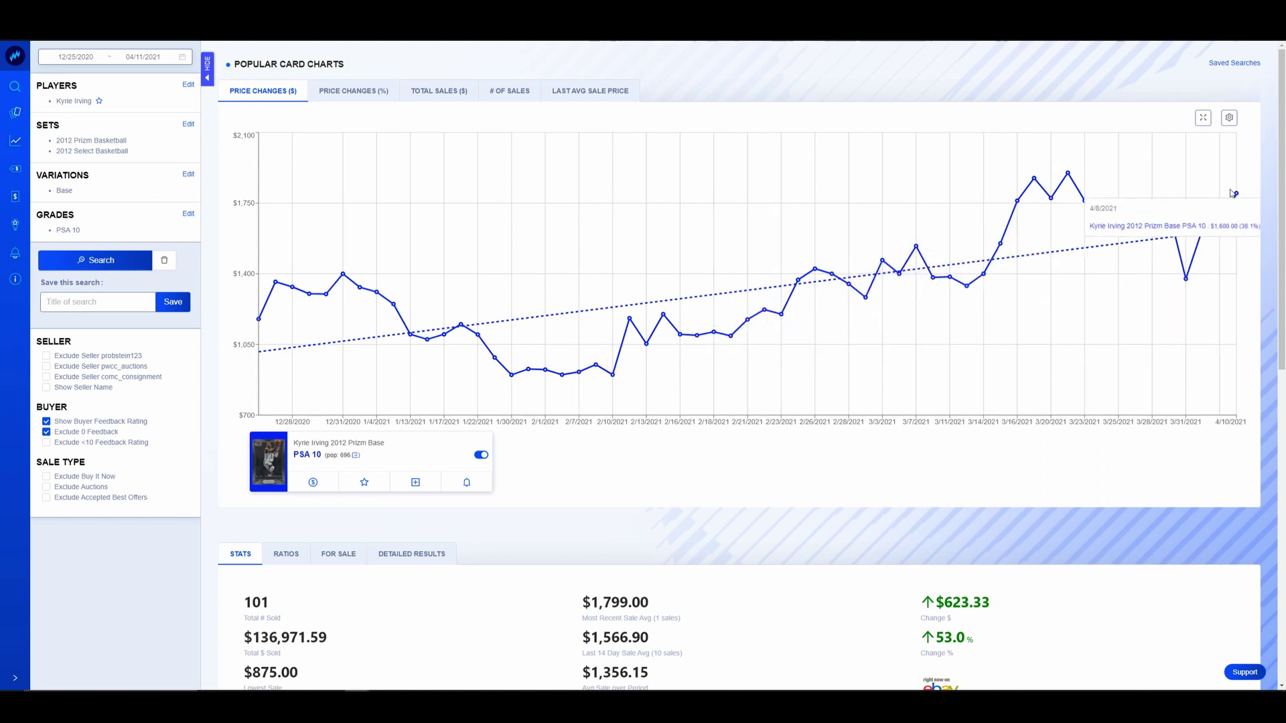
pyautogui.click(273, 466)
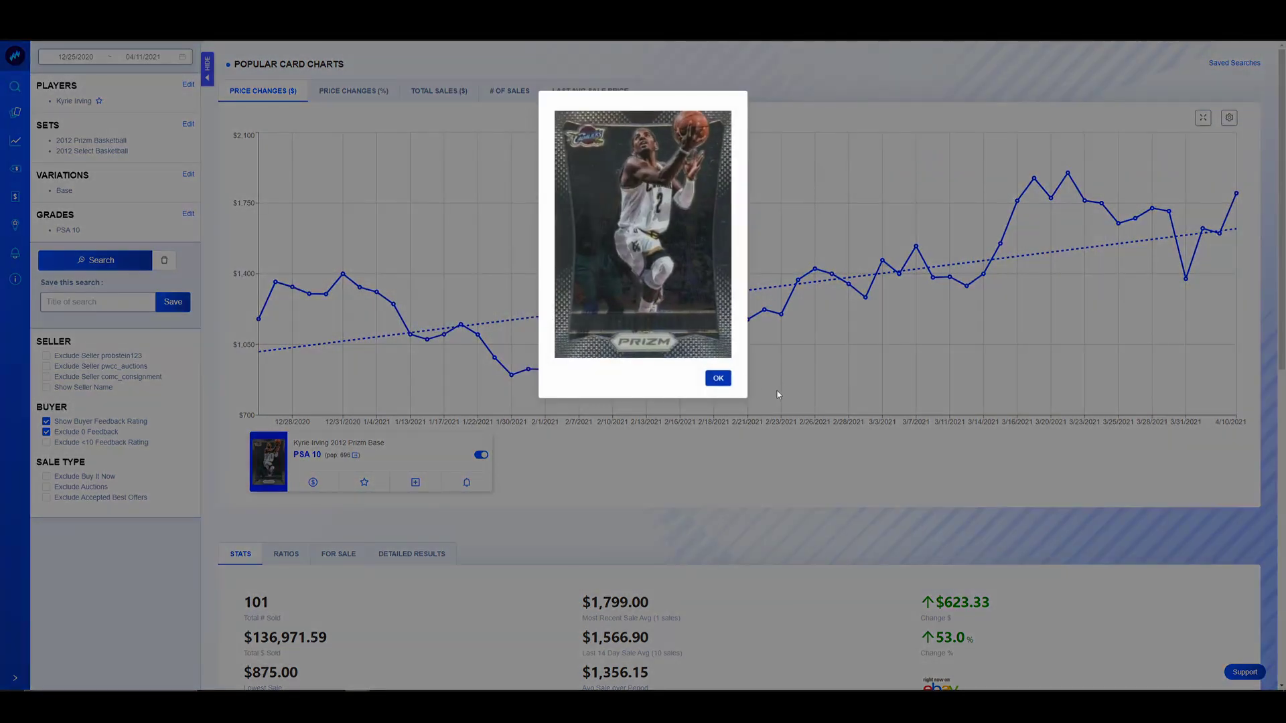
pyautogui.click(718, 378)
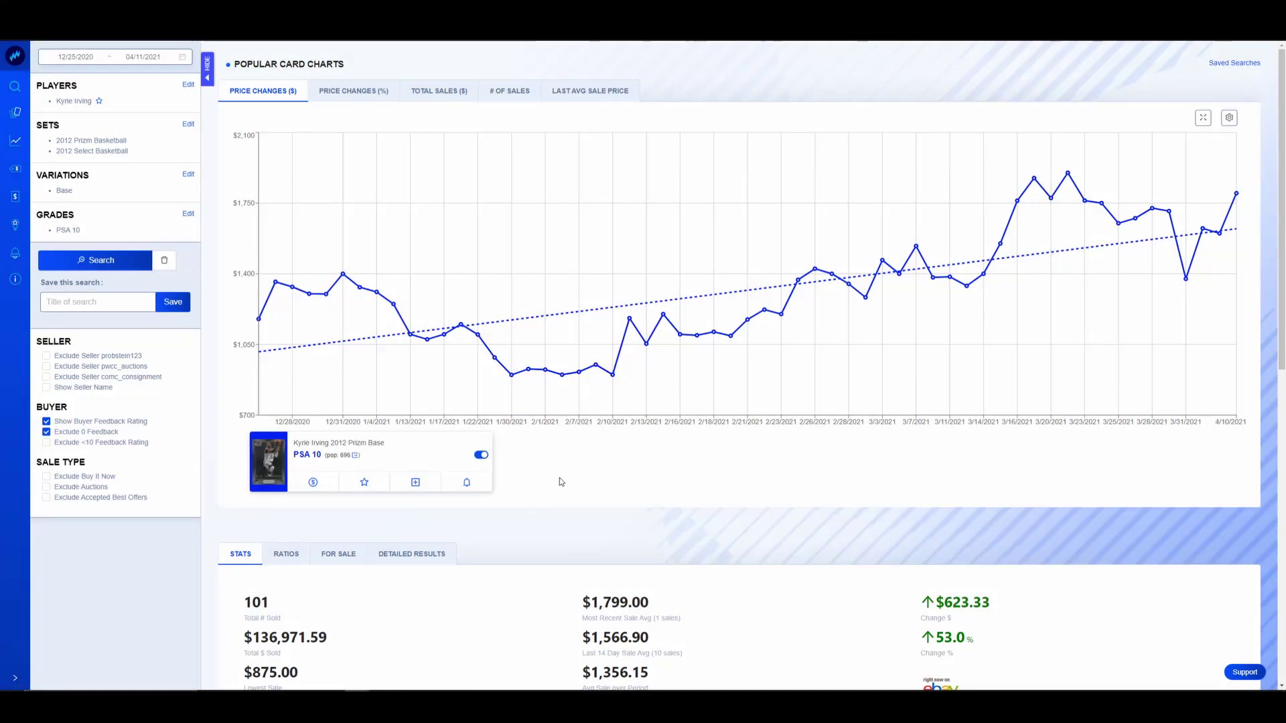
pyautogui.scroll(-2, 496, 503)
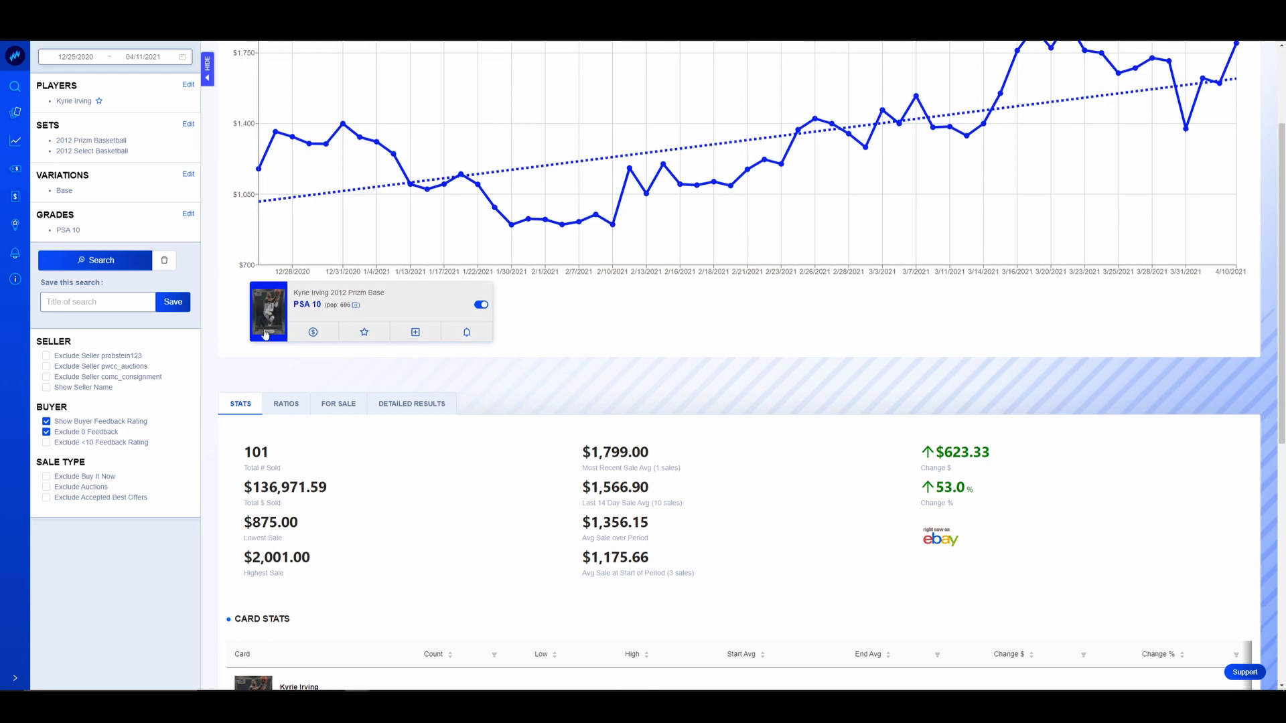
pyautogui.scroll(1, 265, 335)
pyautogui.scroll(1, 266, 435)
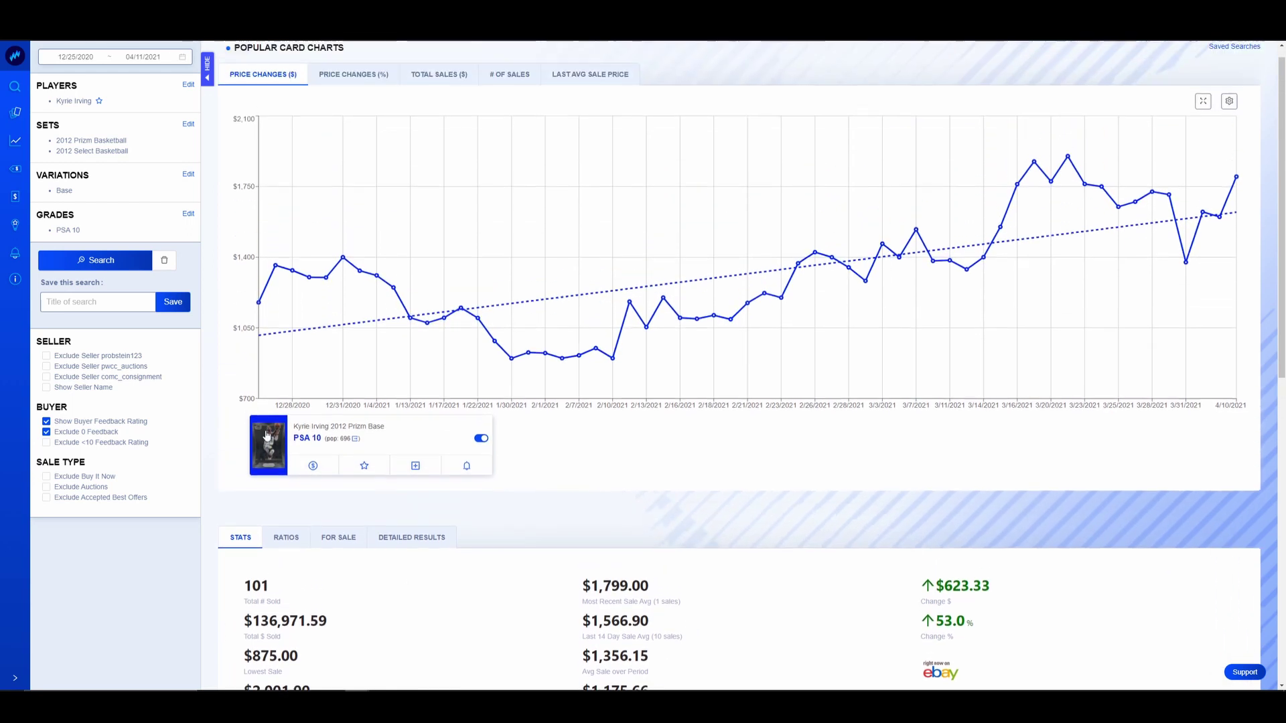
pyautogui.scroll(1, 267, 435)
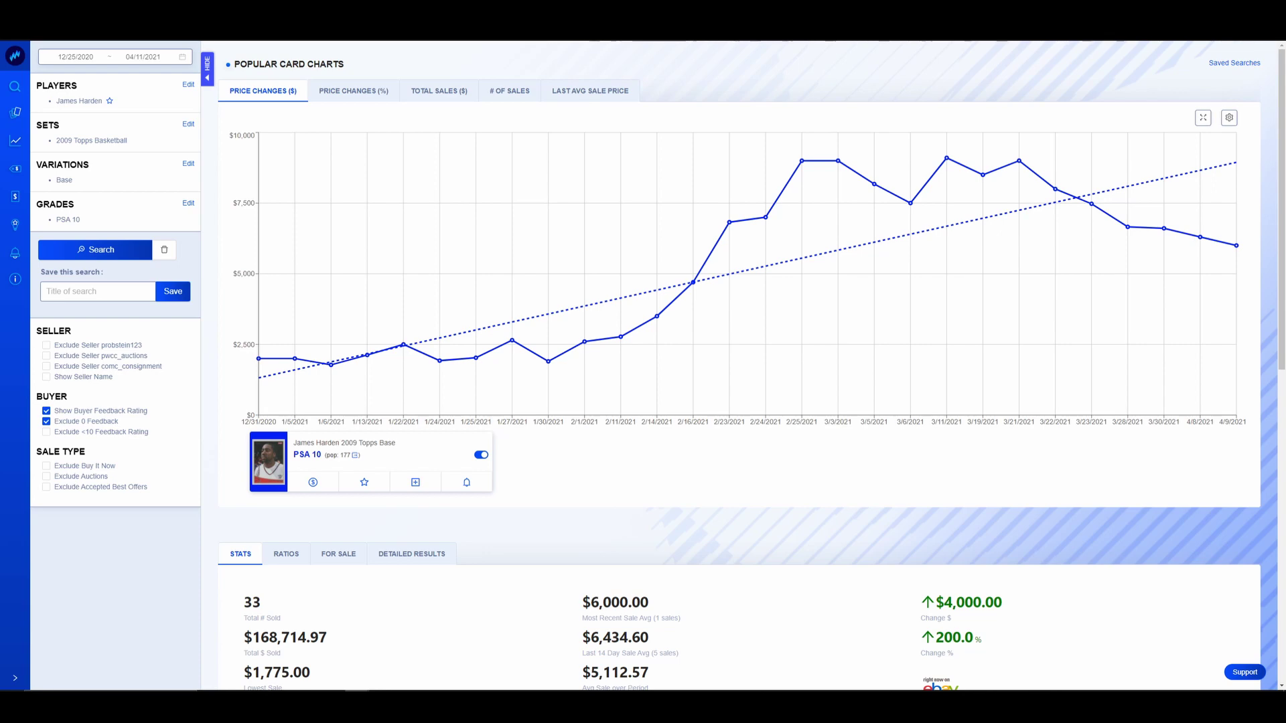
# View the enlarged James Harden 2009 Topps Base PSA 10 card and review its population and averages in the card stats.
pyautogui.click(268, 469)
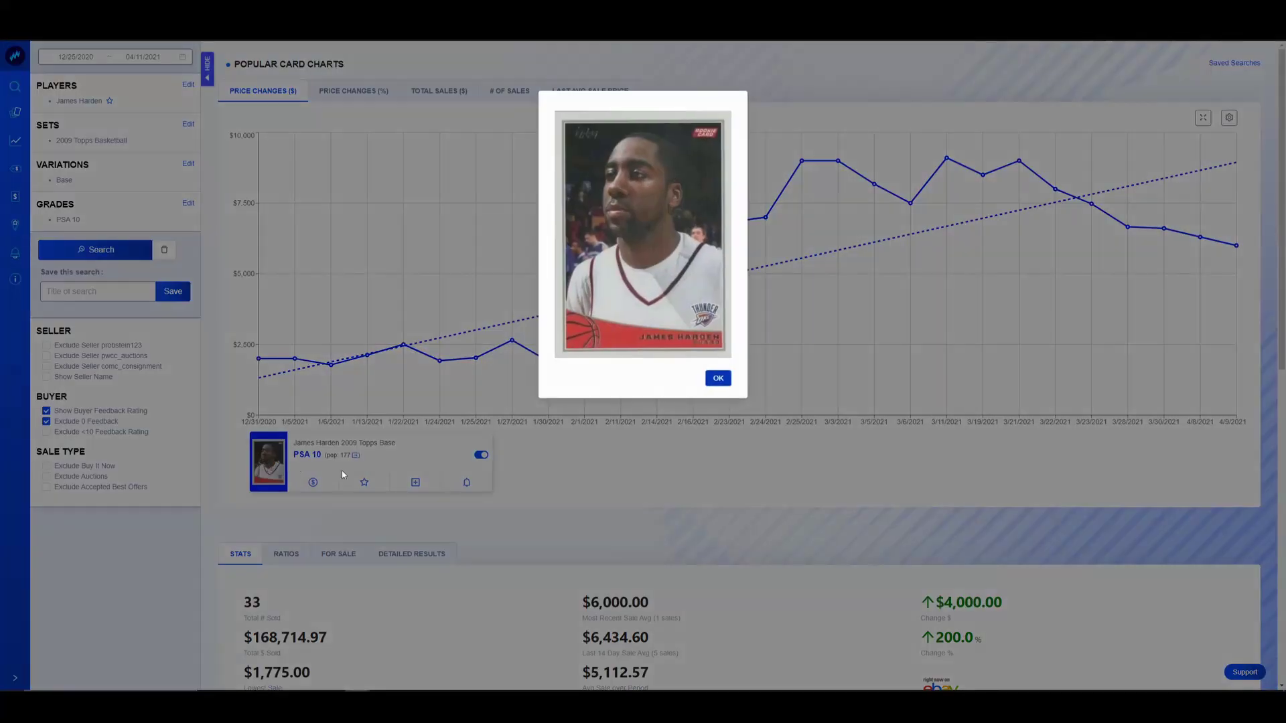
pyautogui.click(718, 379)
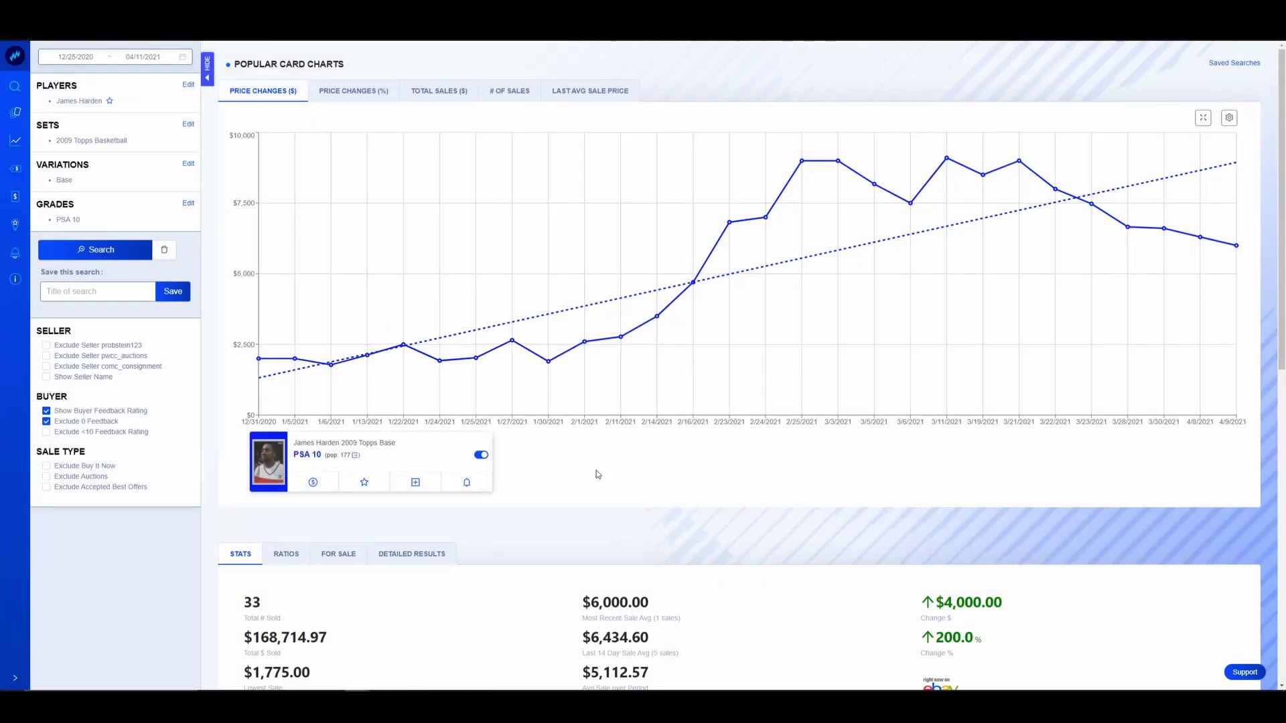
pyautogui.scroll(-2, 602, 462)
pyautogui.scroll(-4, 620, 428)
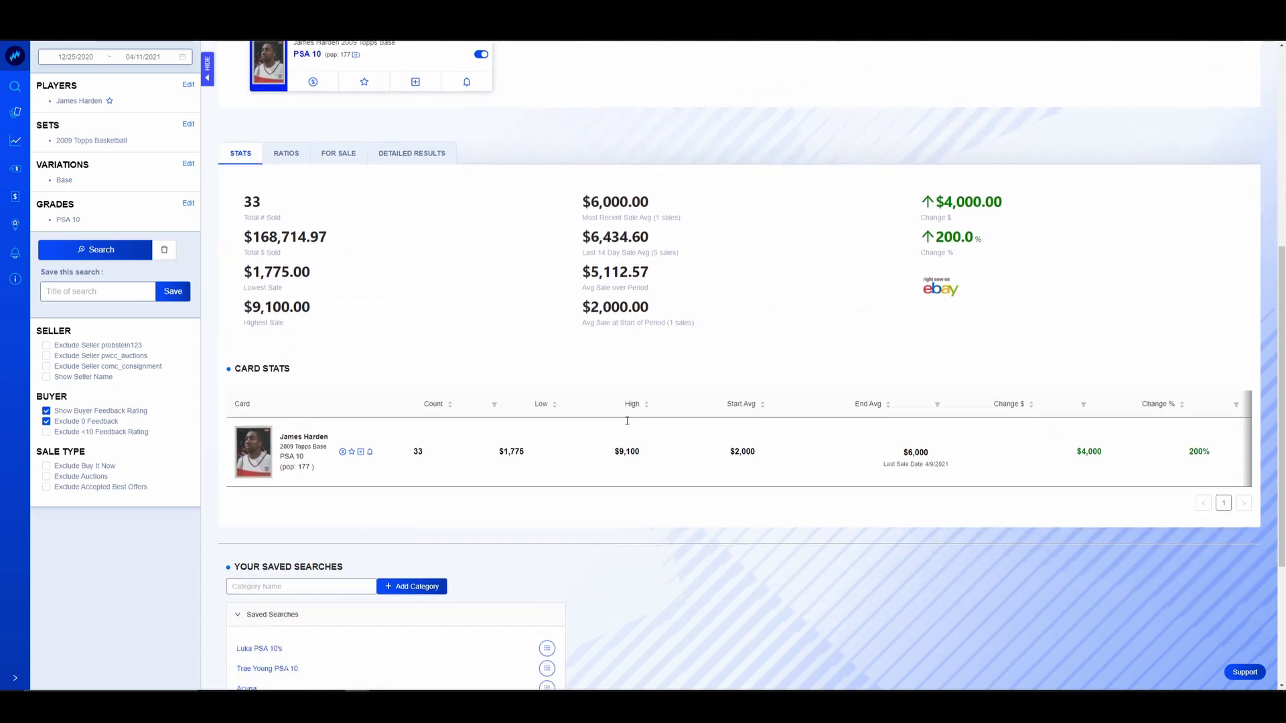
pyautogui.scroll(6, 656, 429)
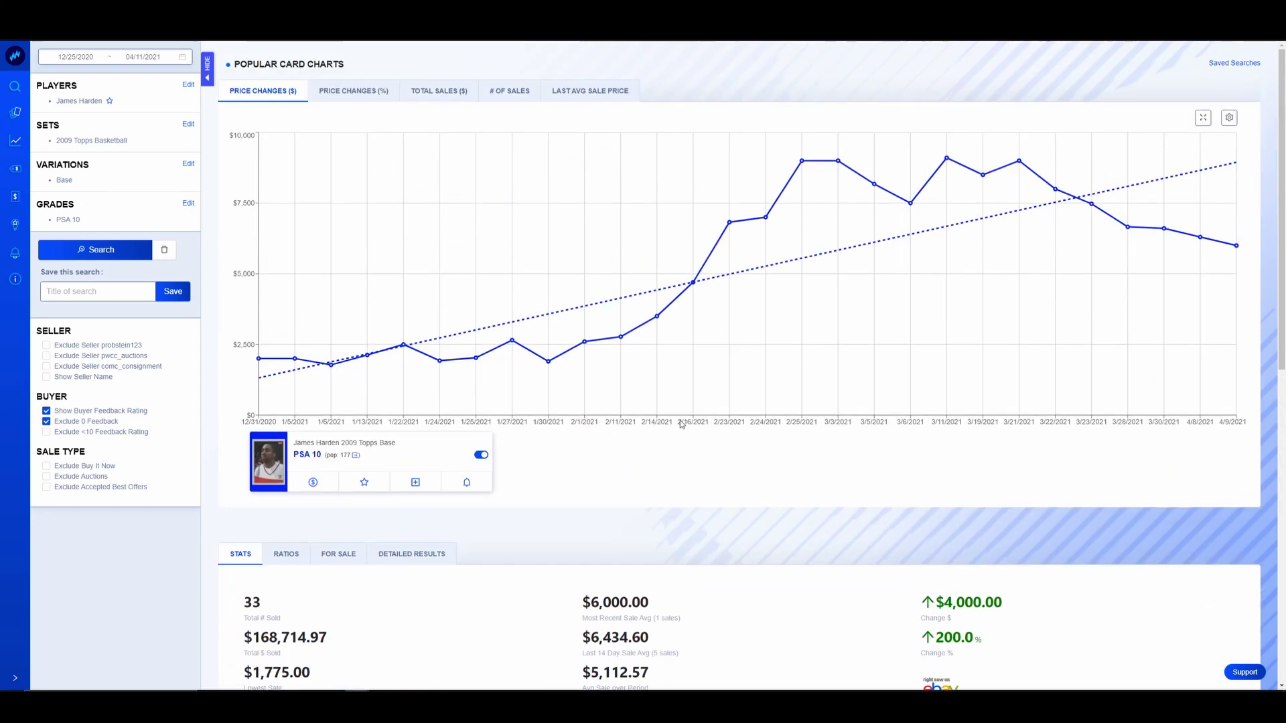
# Compare the Harden PSA 10 sale points on the chart from 12/31/2020 through the March peaks to 4/9/2021.
pyautogui.moveTo(841, 167)
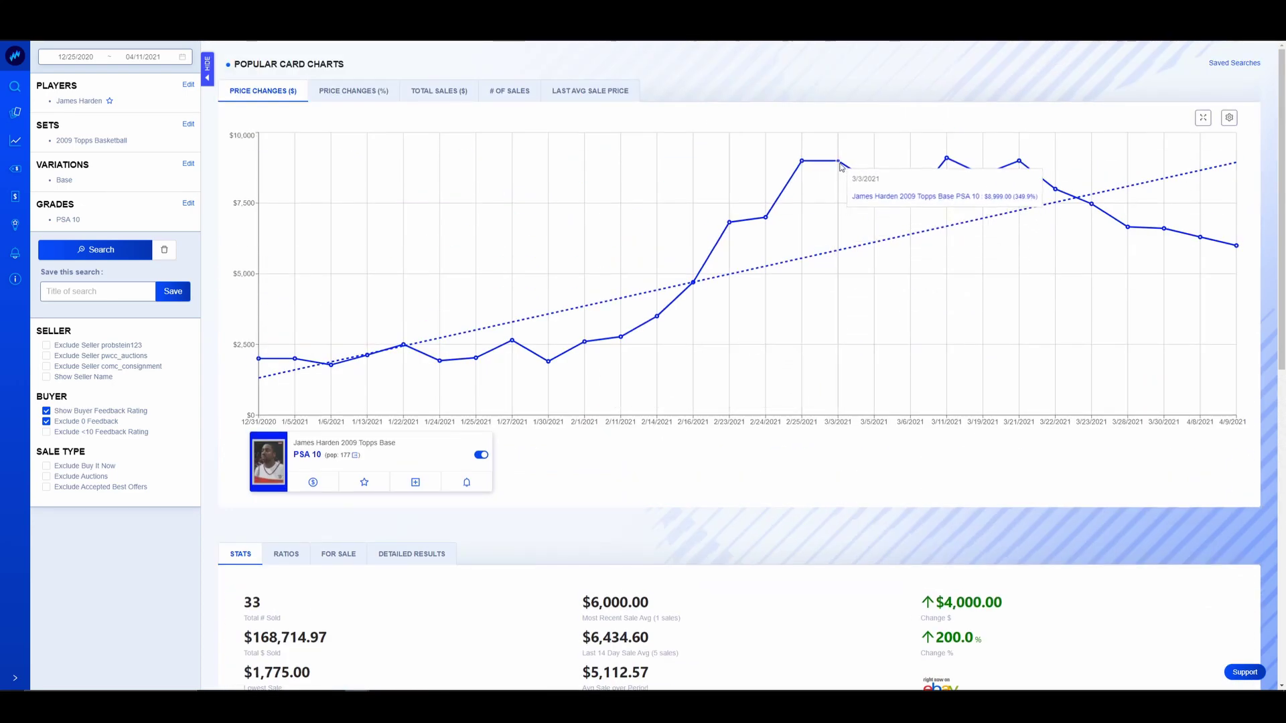
pyautogui.moveTo(952, 163)
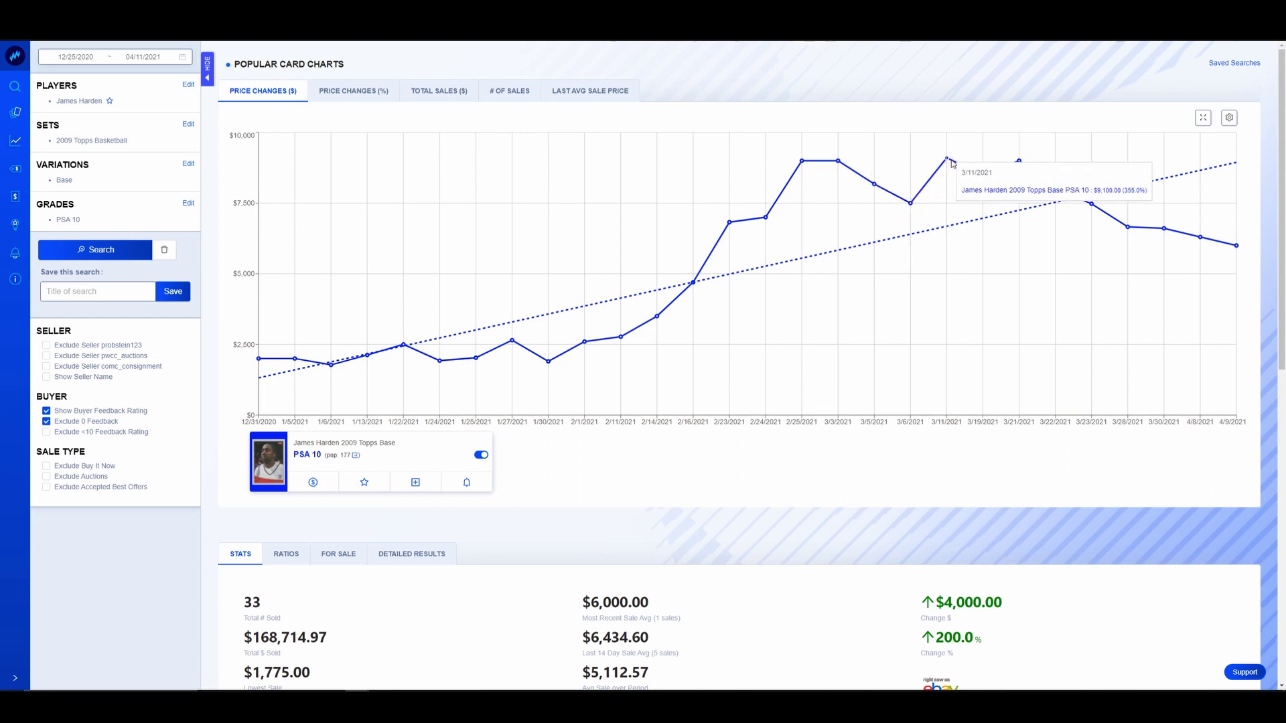
pyautogui.moveTo(268, 362)
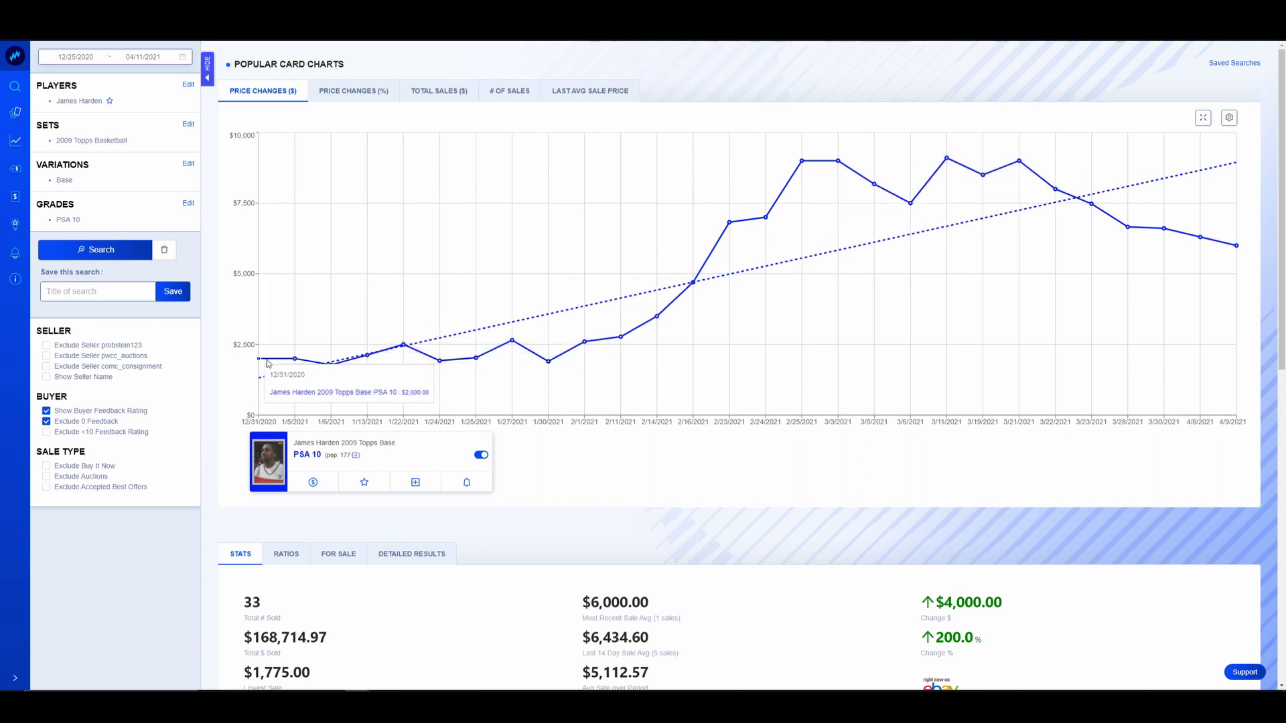
pyautogui.moveTo(596, 349)
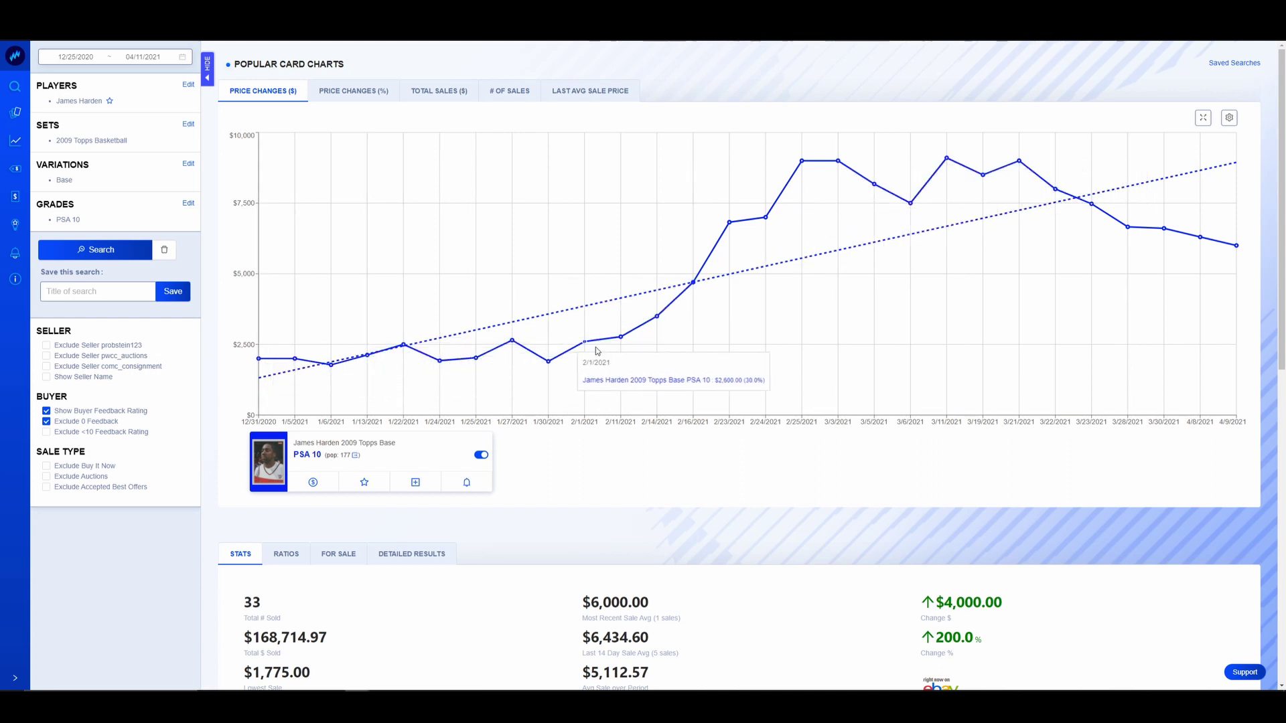
pyautogui.moveTo(546, 358)
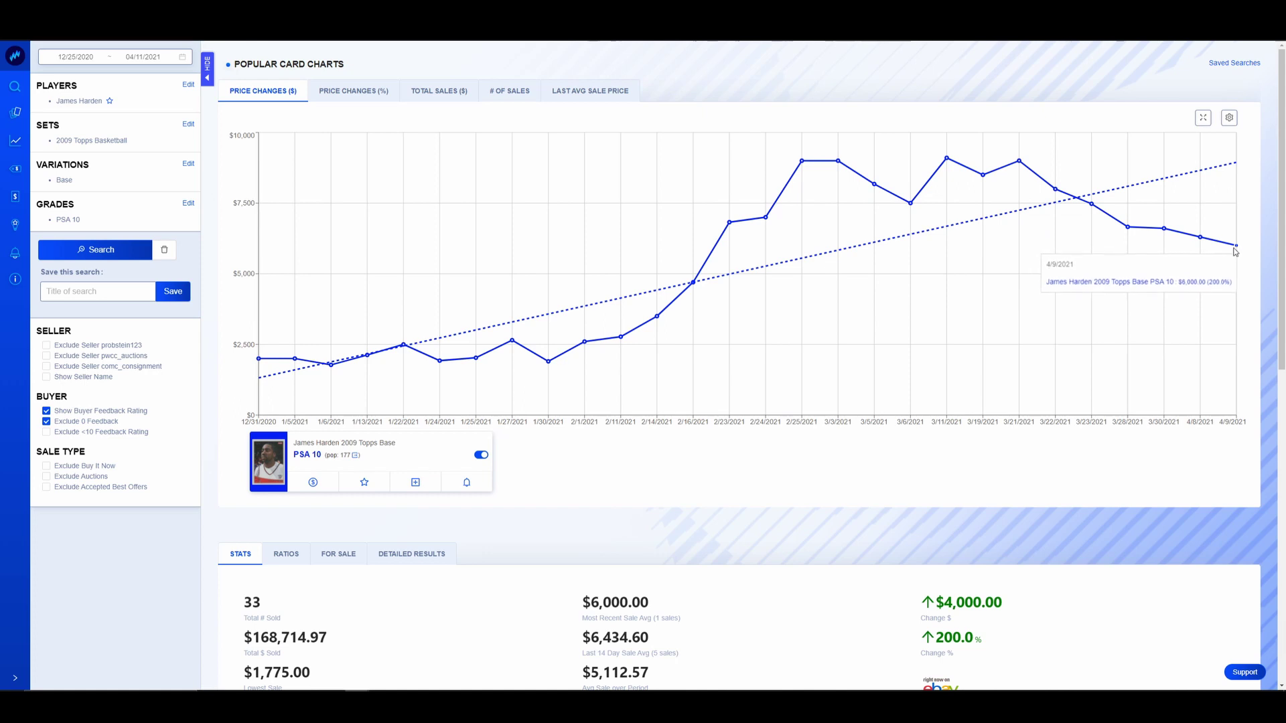
pyautogui.moveTo(1236, 249)
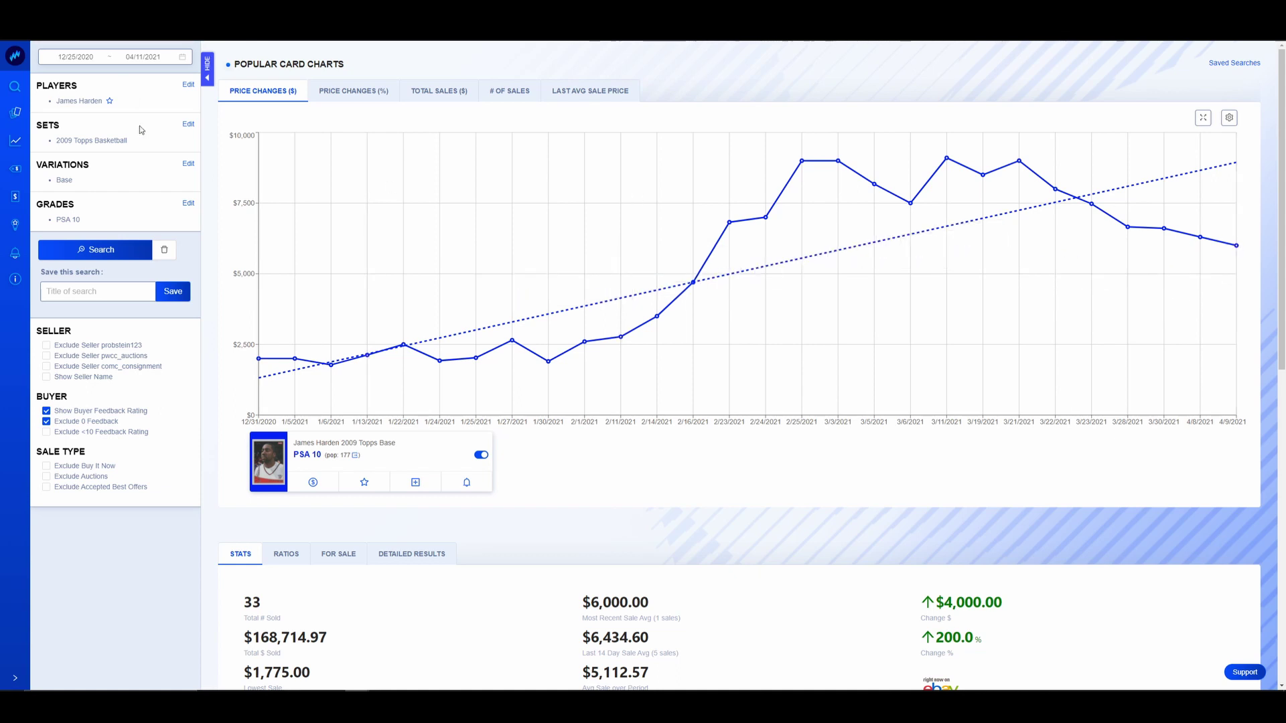
# Add the PSA 9 grade to the Harden 2009 Topps Base filters and rerun the search.
pyautogui.click(188, 202)
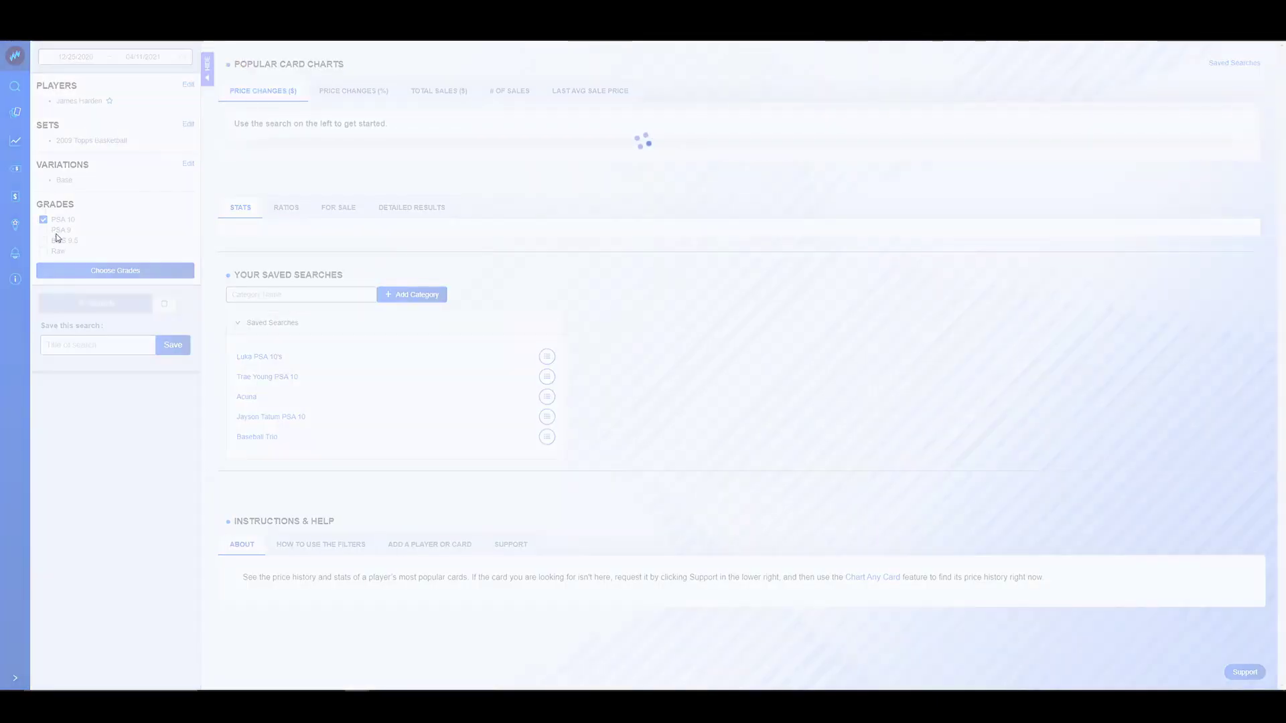
pyautogui.click(44, 229)
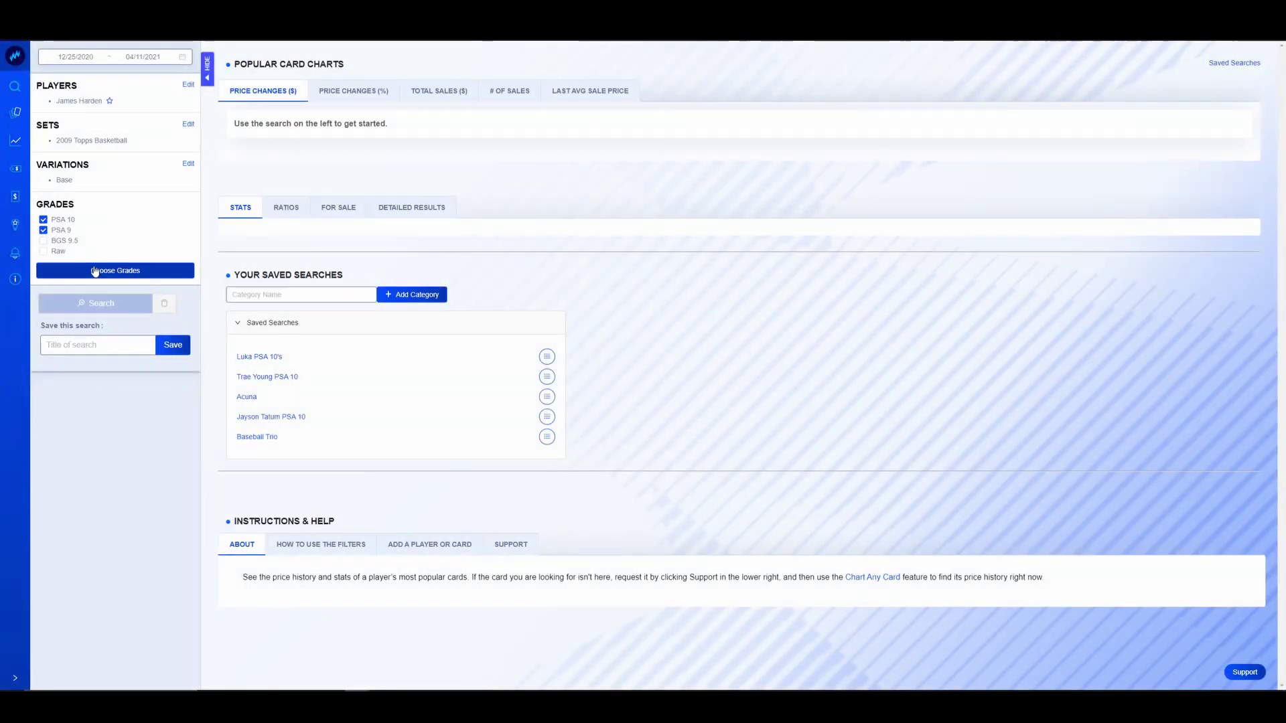
pyautogui.click(98, 270)
pyautogui.click(150, 263)
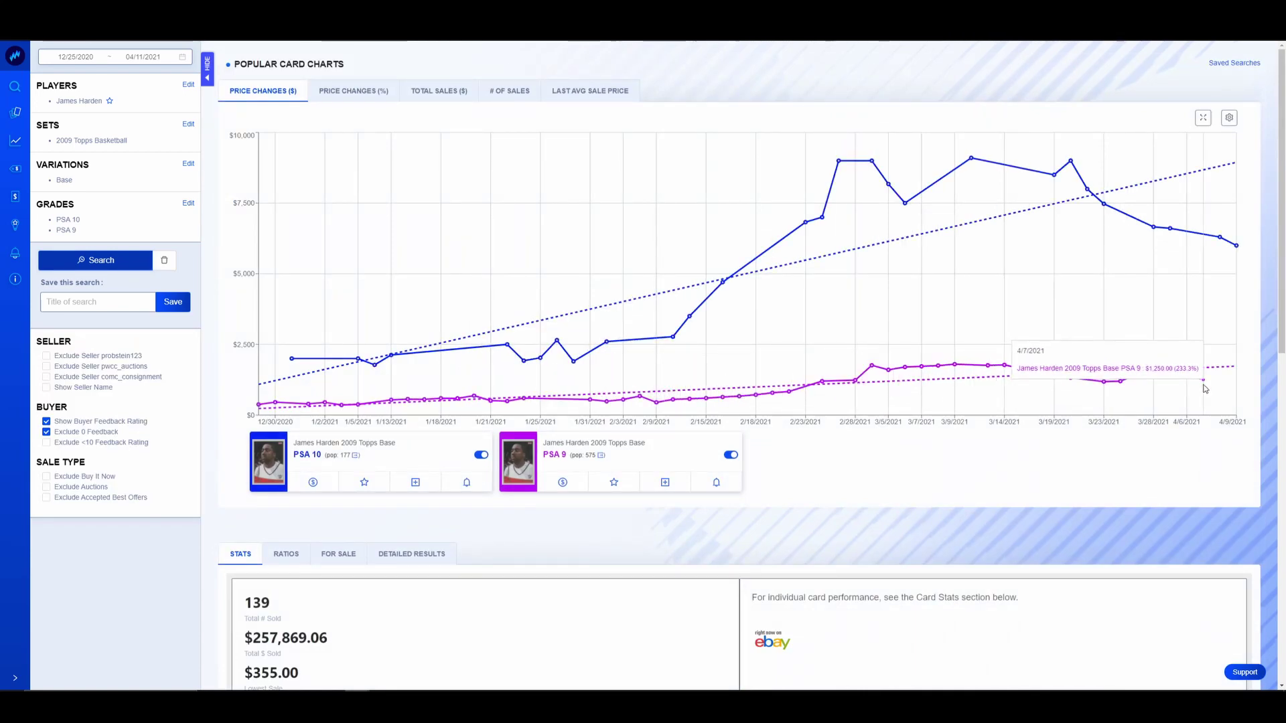
# Compare the Harden PSA 10 and PSA 9 populations and average prices in the card stats, and their early-March sale points.
pyautogui.scroll(-8, 1205, 389)
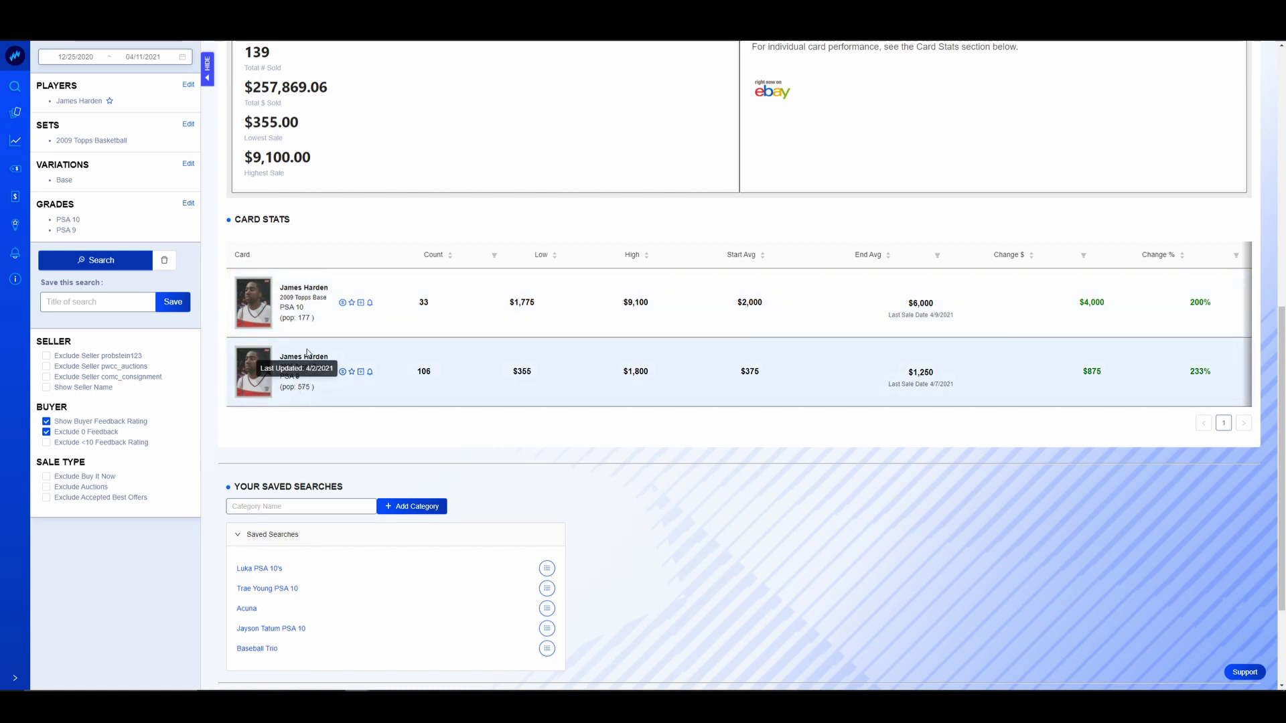
pyautogui.scroll(6, 479, 416)
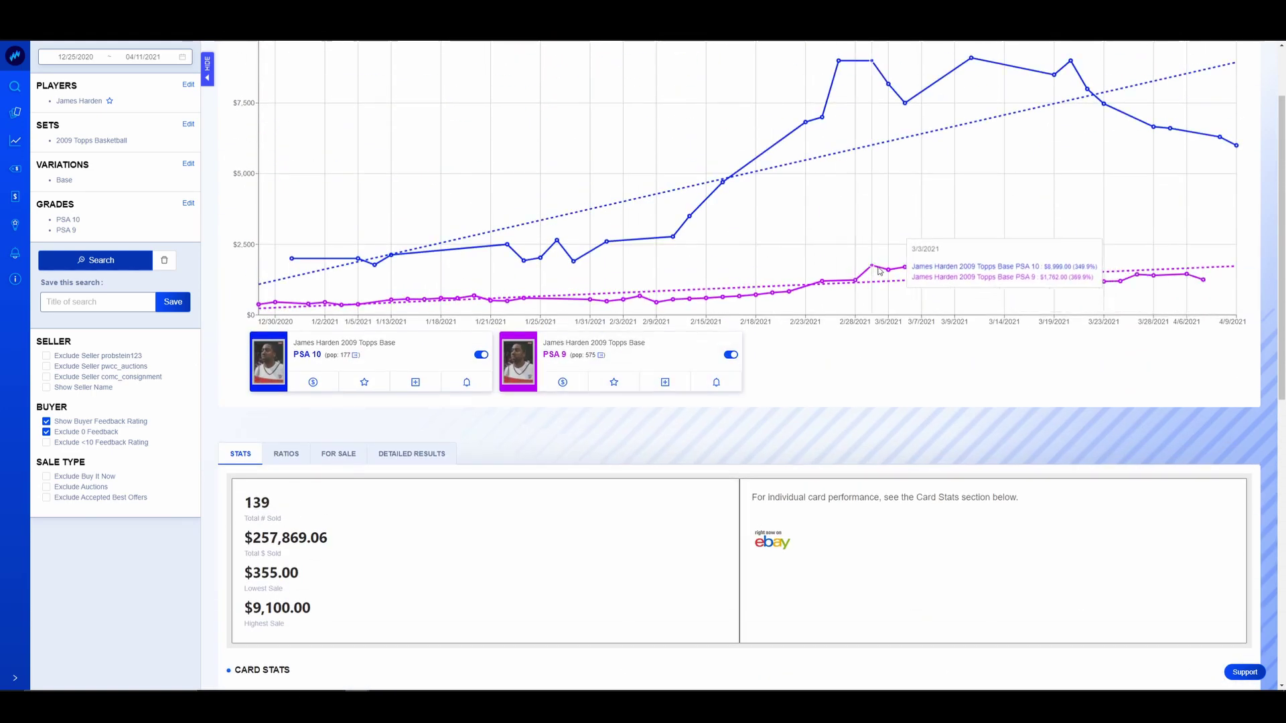
pyautogui.moveTo(879, 270)
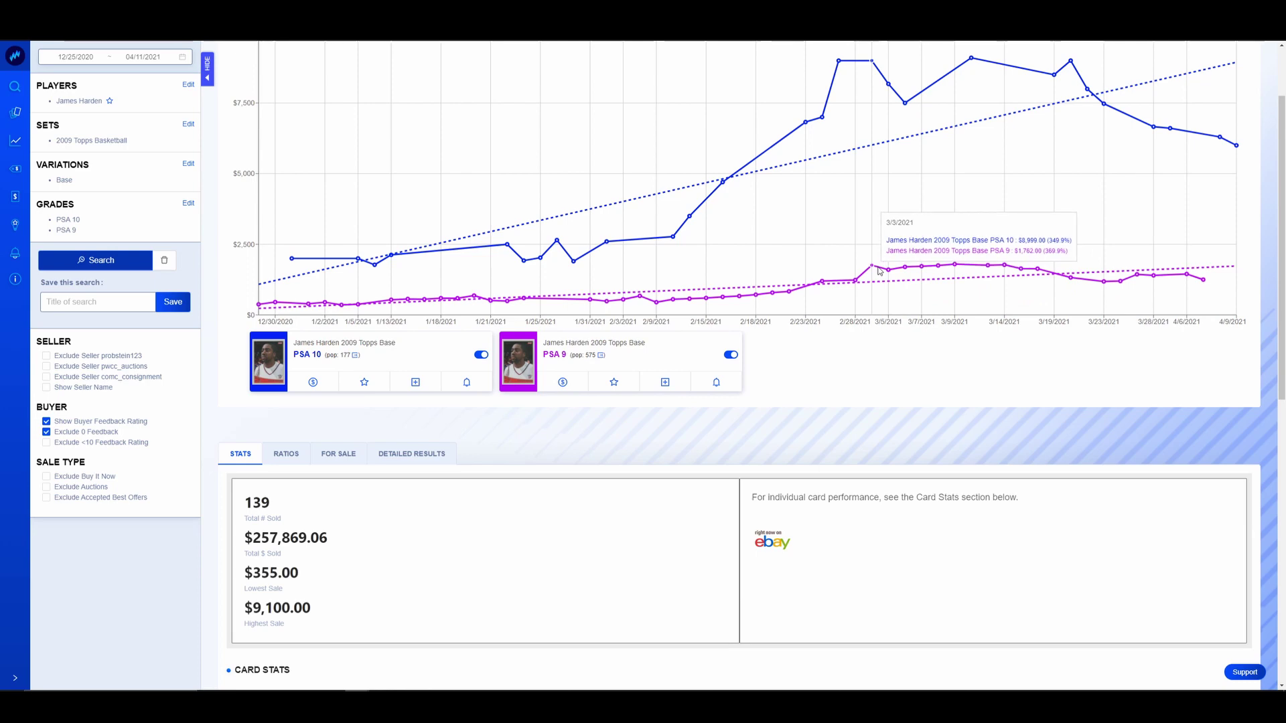
pyautogui.moveTo(931, 270)
pyautogui.scroll(-8, 871, 321)
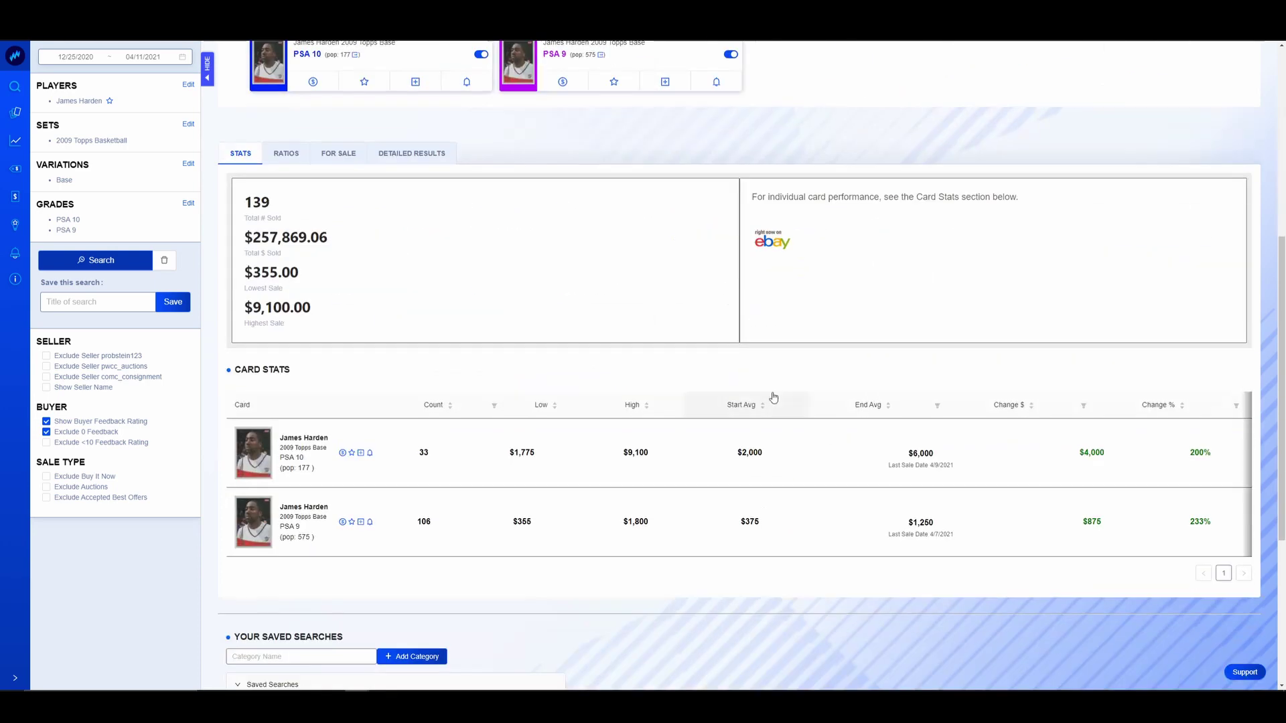
pyautogui.scroll(9, 737, 402)
pyautogui.scroll(1, 706, 429)
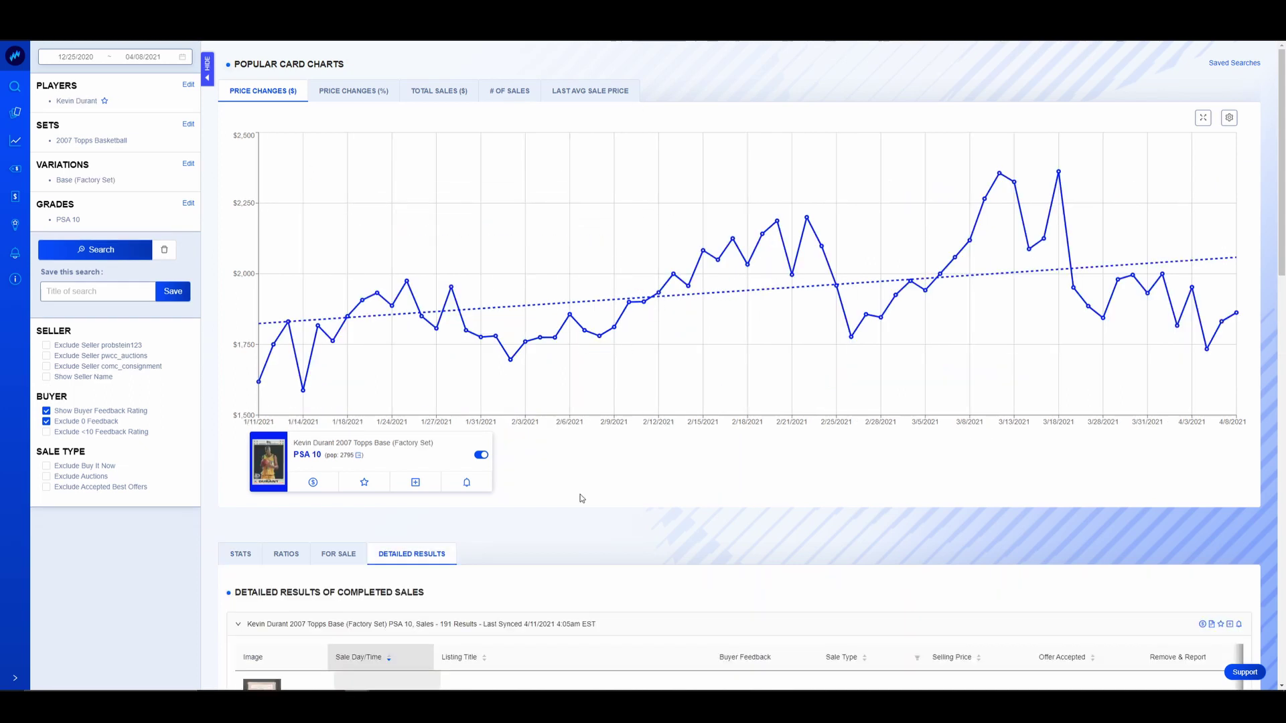
# View the enlarged image of the Kevin Durant 2007 Topps Base (Factory Set) PSA 10 card, then return to its chart.
pyautogui.click(273, 469)
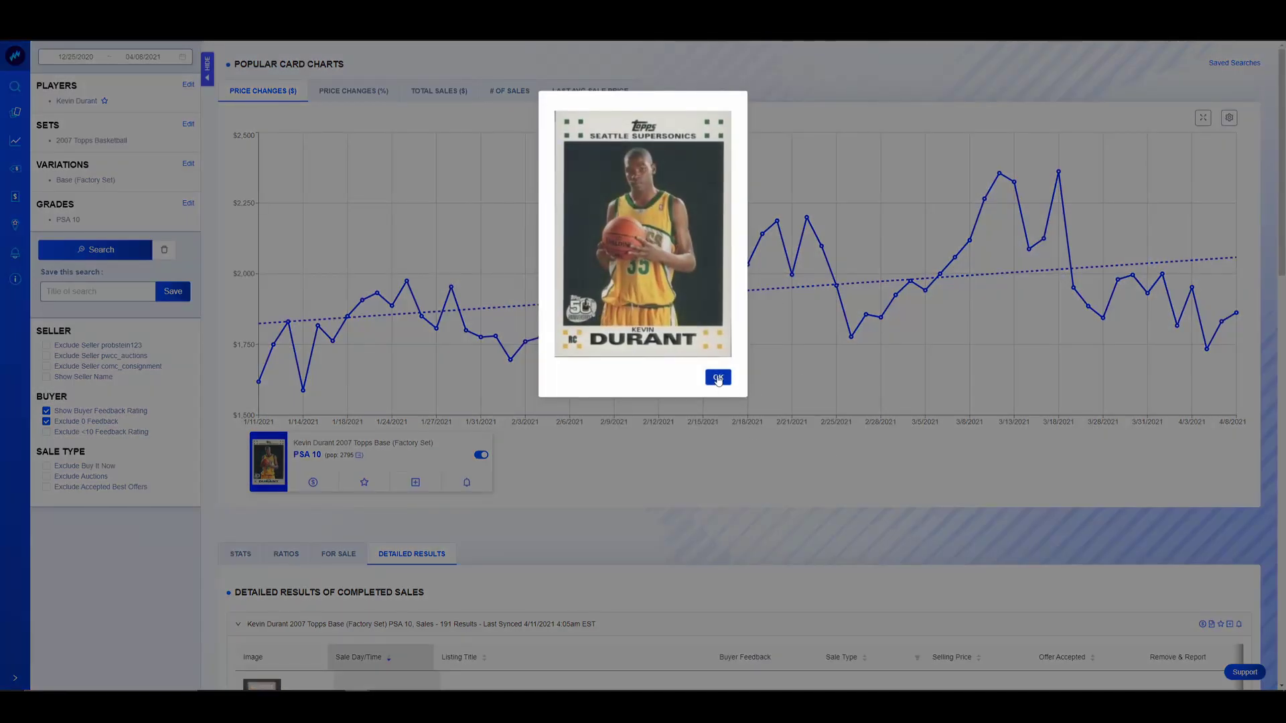
pyautogui.click(718, 378)
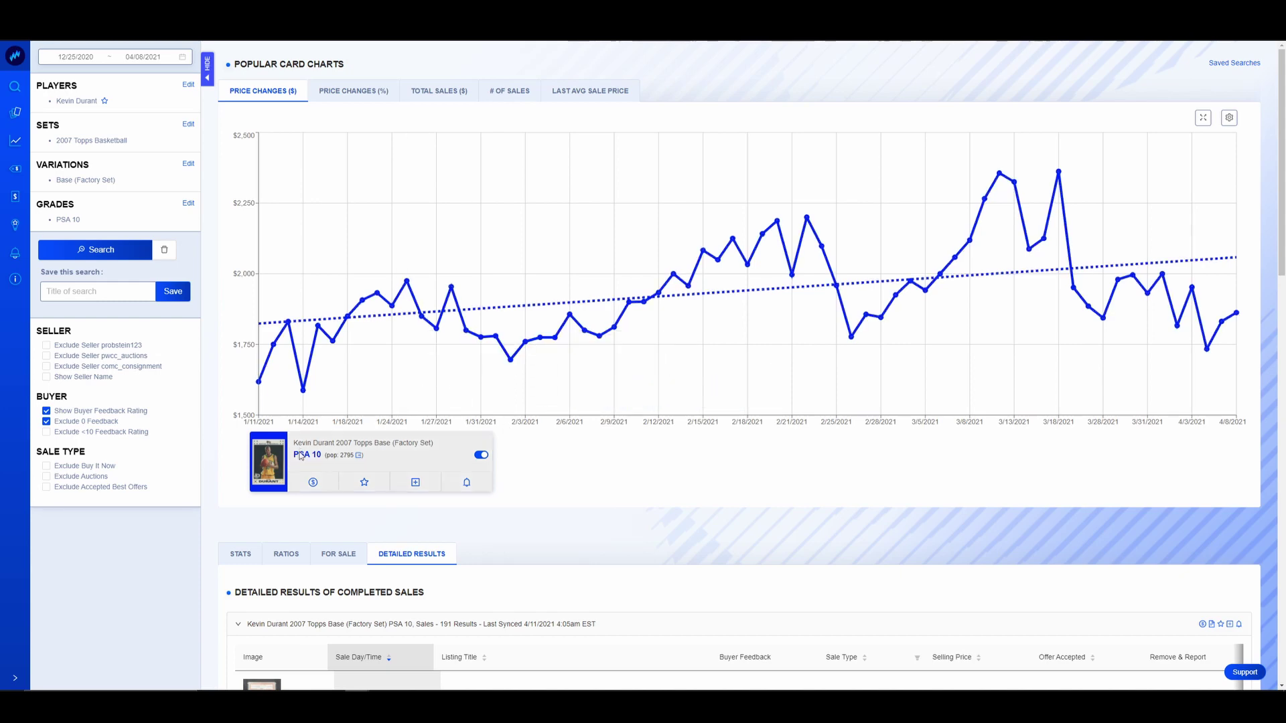
# Bring up the sales stats for the Kevin Durant 2007 Topps Base (Factory Set) PSA 10 card.
pyautogui.scroll(-3, 587, 470)
pyautogui.scroll(-1, 587, 470)
pyautogui.scroll(3, 649, 422)
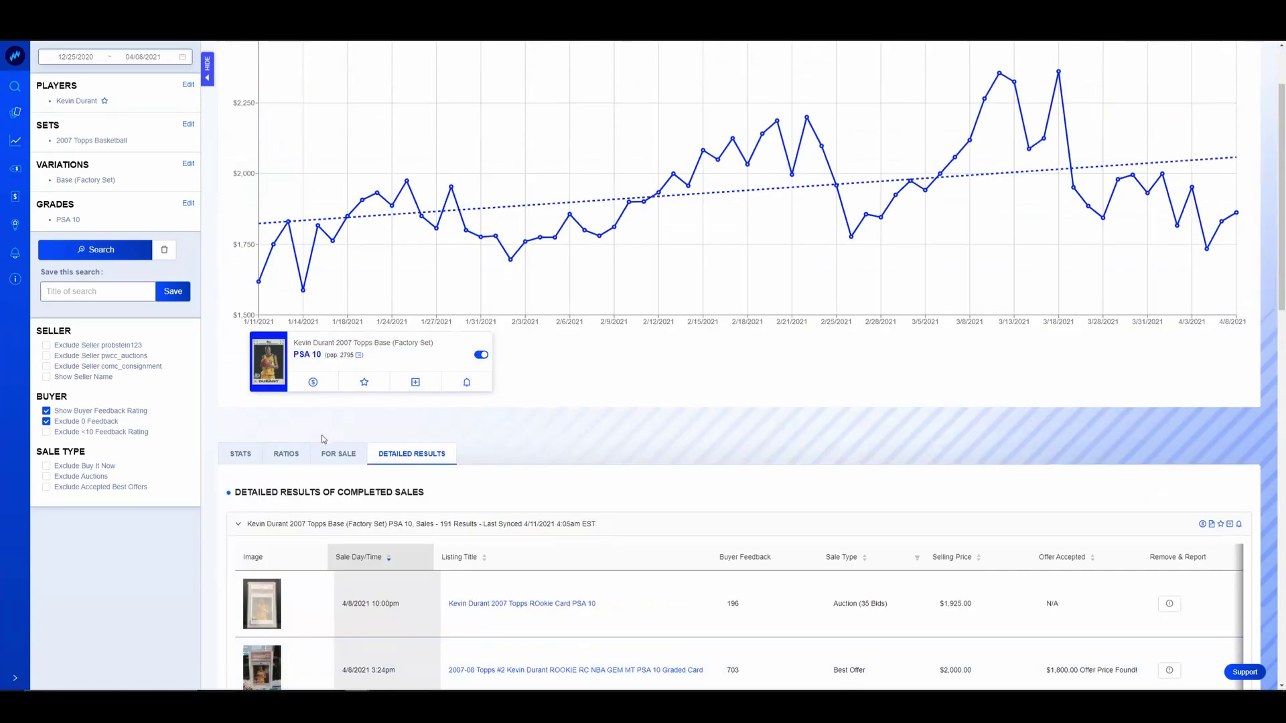
pyautogui.click(243, 452)
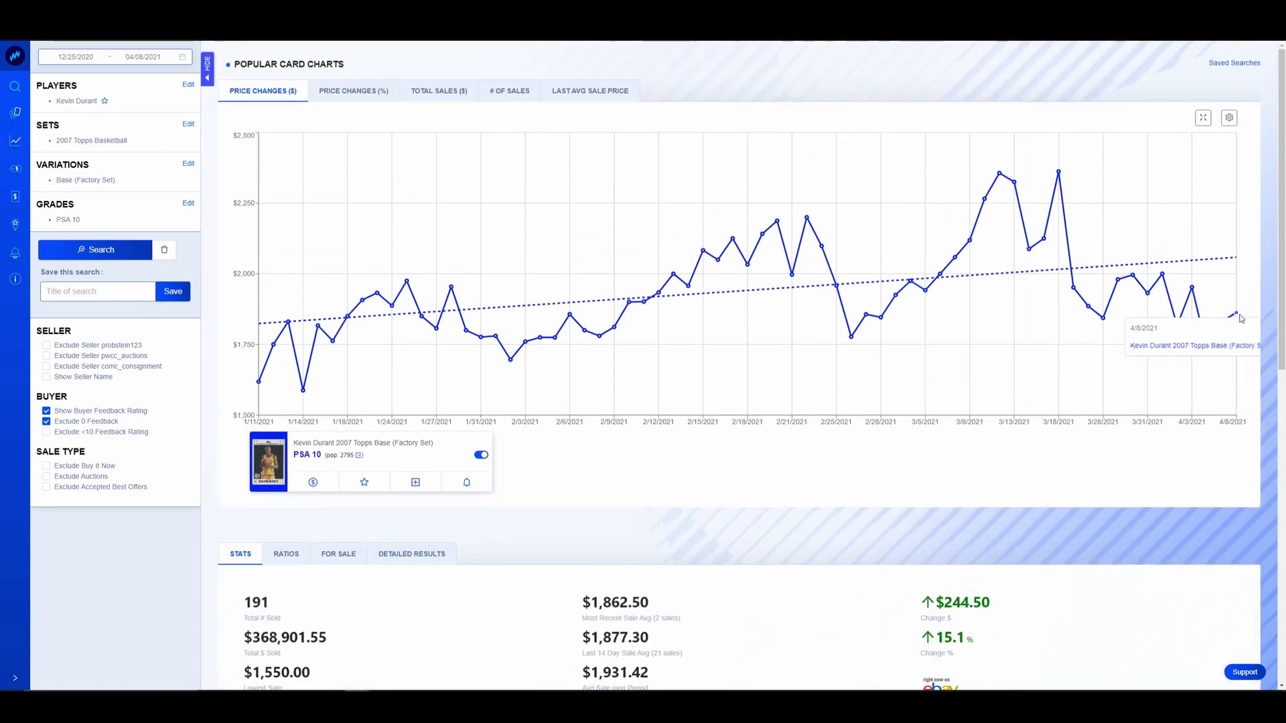
# Compare the Durant PSA 10 sale points on the chart from late February through the March peaks to 4/8/2021 with the summary stats.
pyautogui.moveTo(1241, 319)
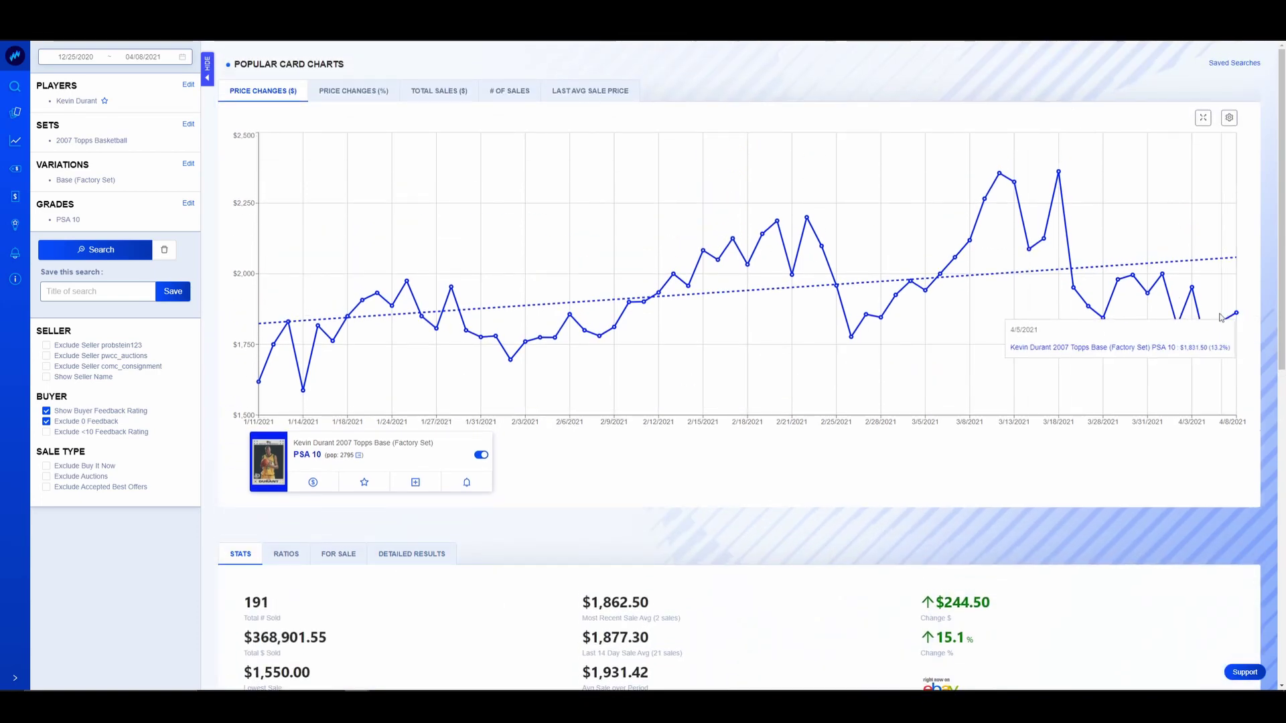
pyautogui.moveTo(983, 185)
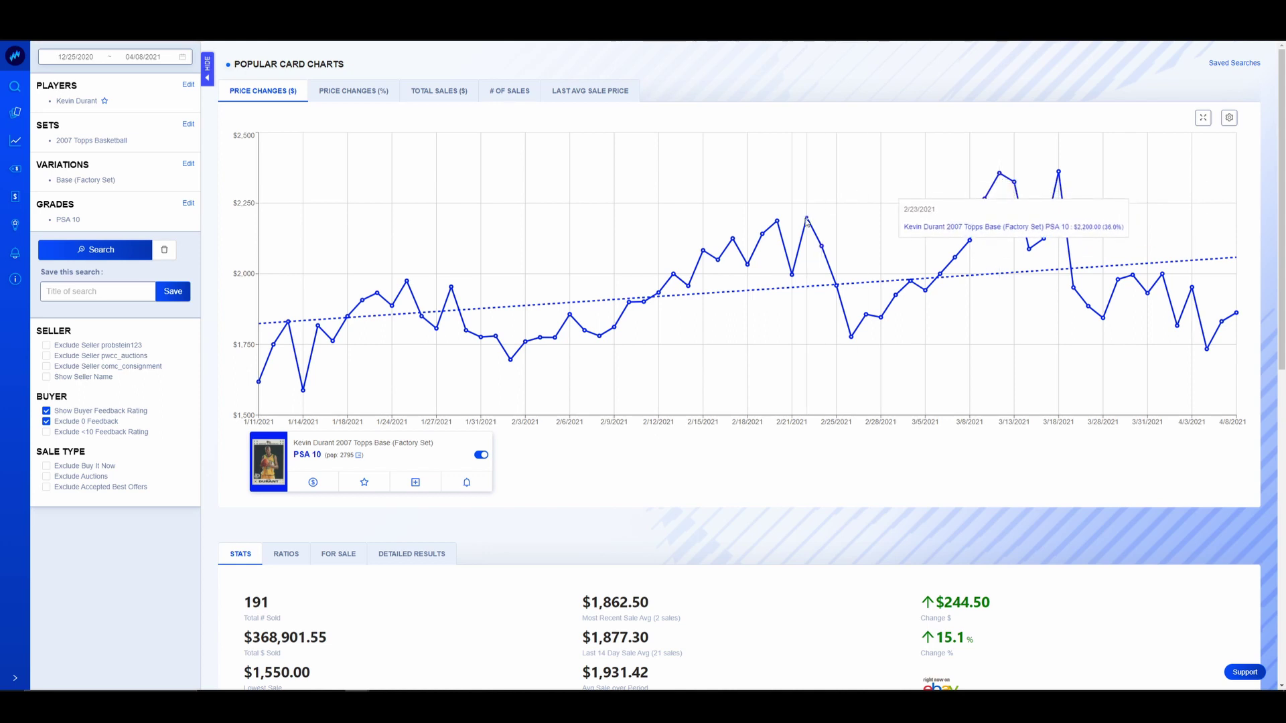
pyautogui.moveTo(807, 226)
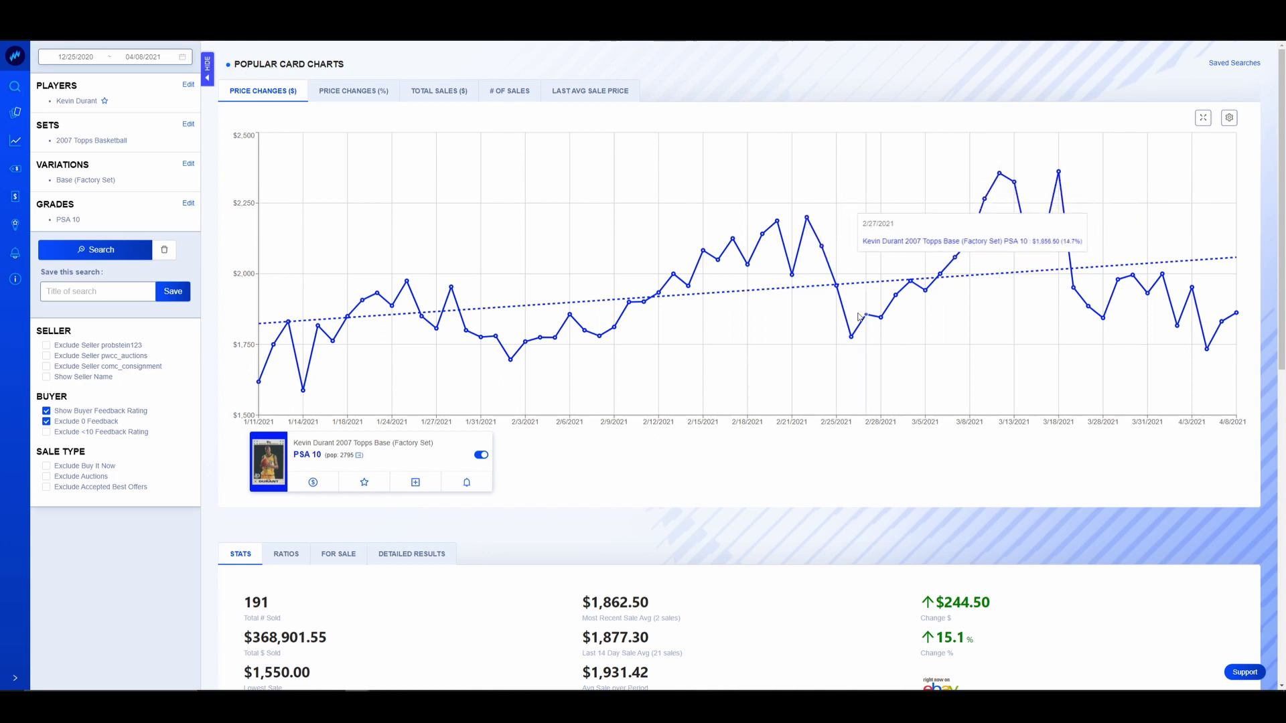
pyautogui.moveTo(972, 213)
pyautogui.scroll(-3, 689, 437)
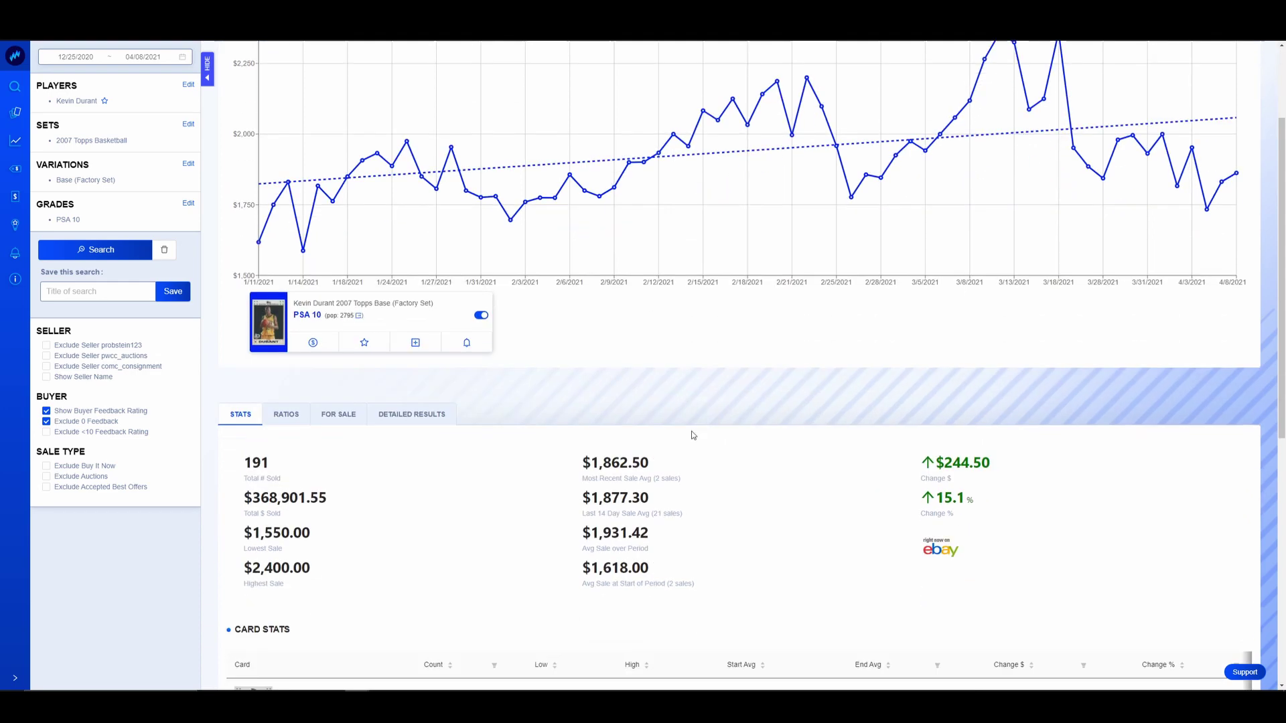
pyautogui.scroll(2, 677, 382)
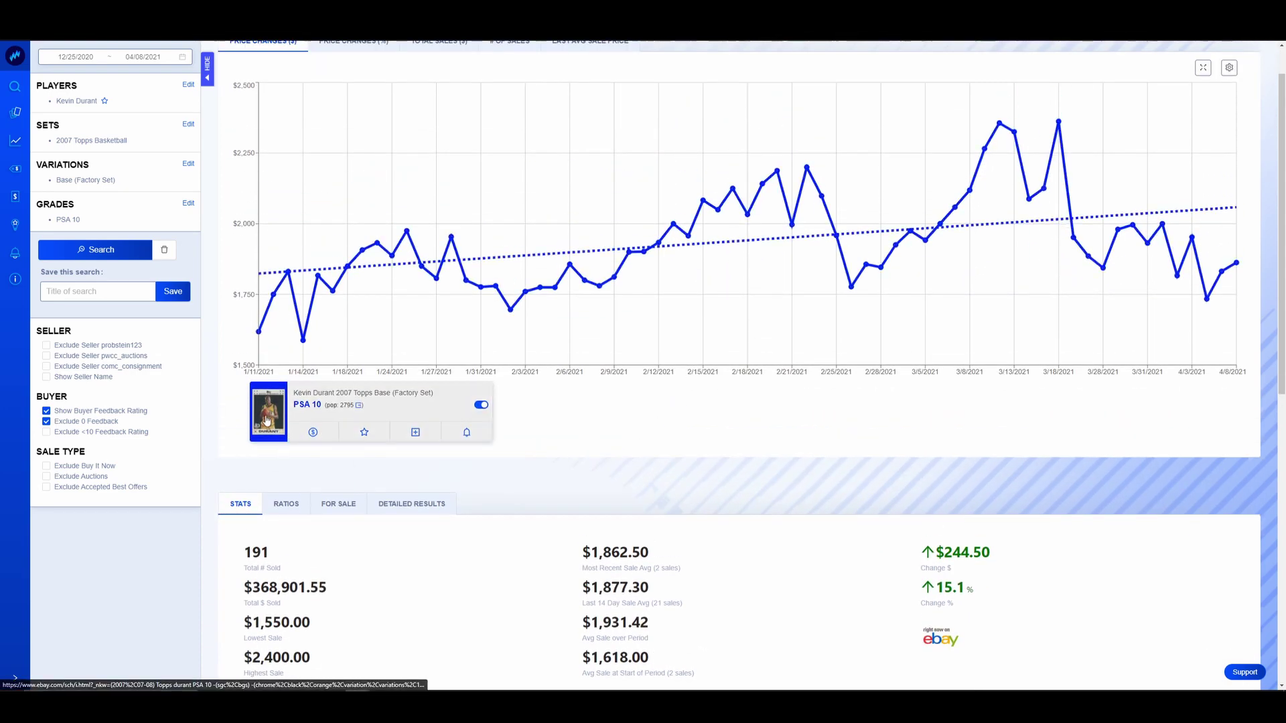
# View the enlarged image of the Durant 2007 Topps Base (Factory Set) card twice, closing it each time.
pyautogui.click(267, 420)
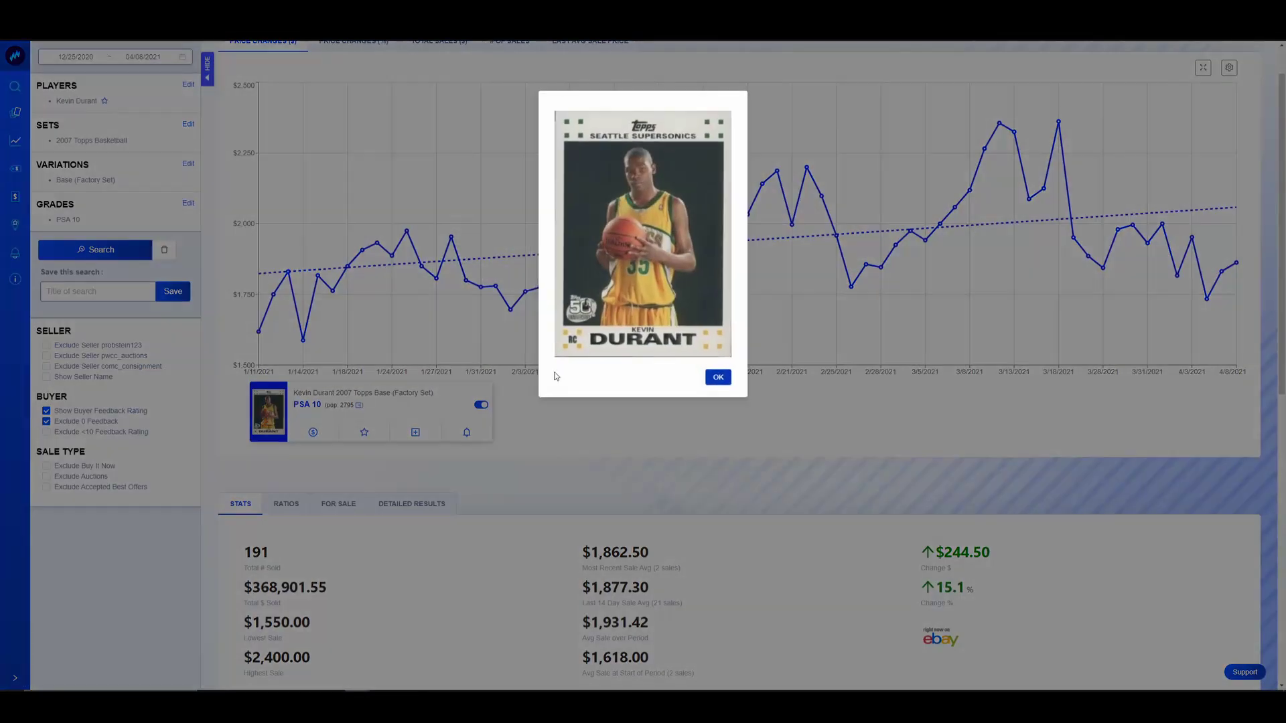
pyautogui.click(718, 375)
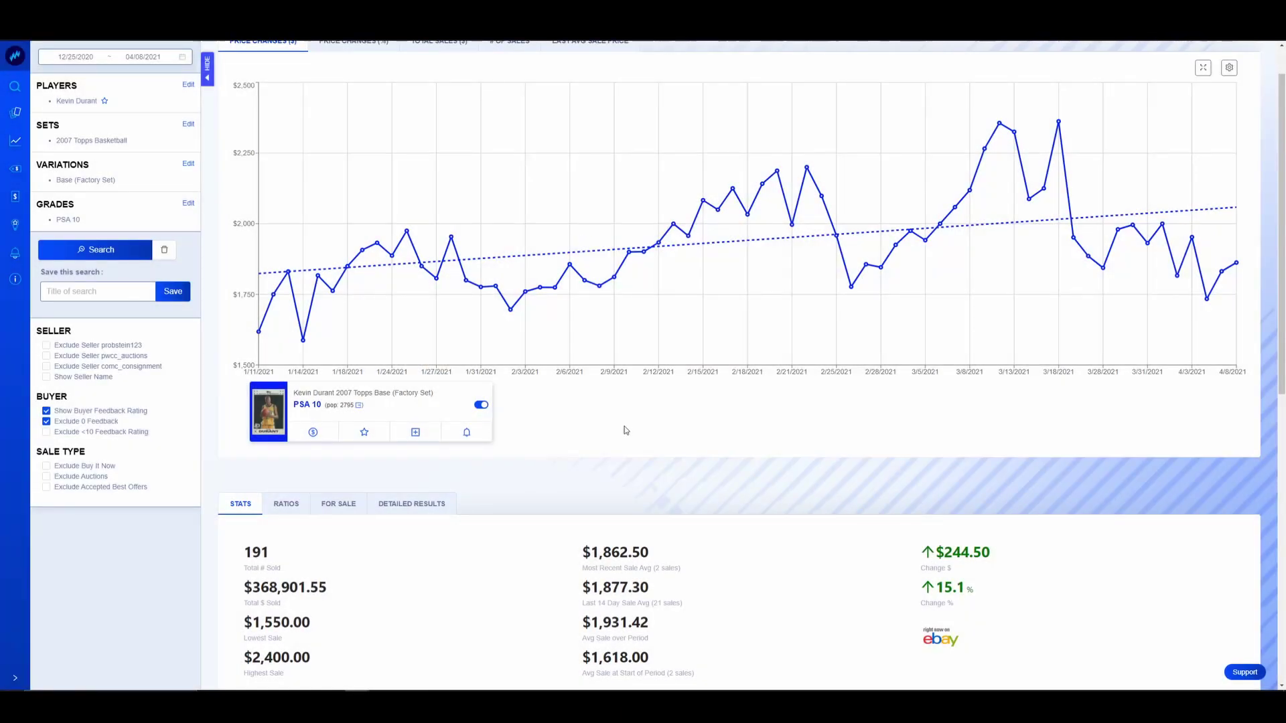
pyautogui.click(270, 416)
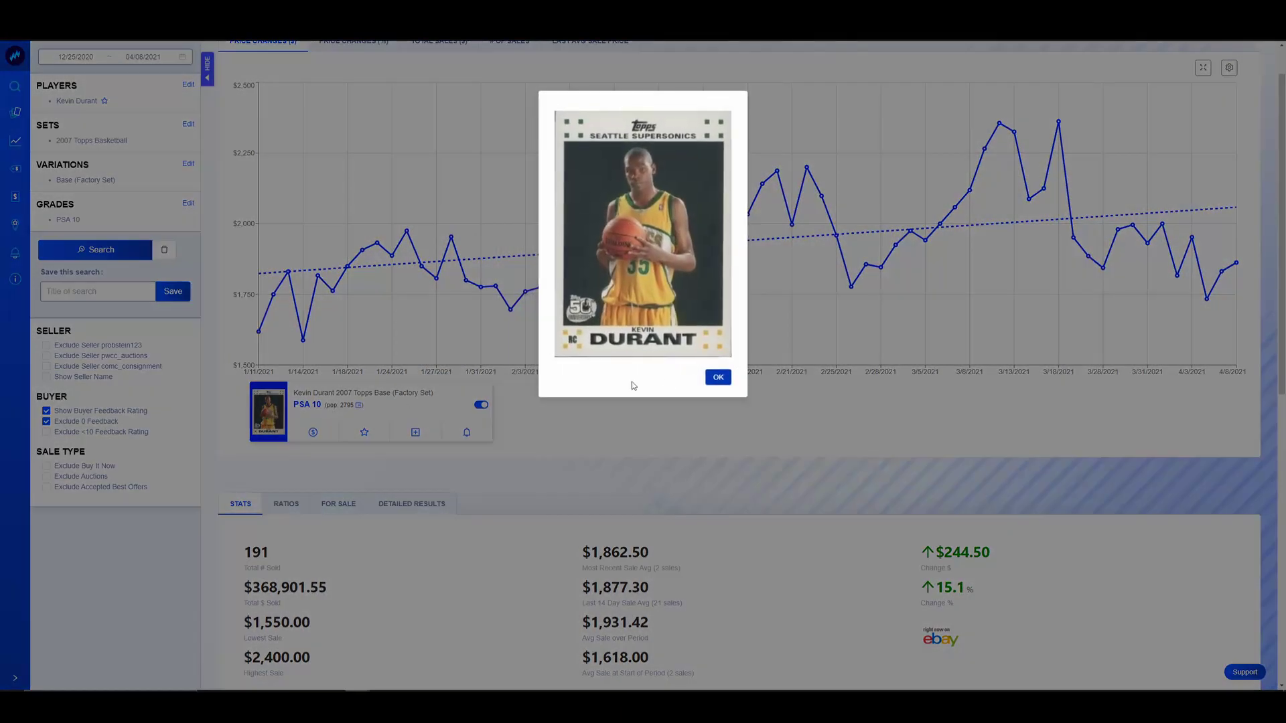
pyautogui.click(714, 379)
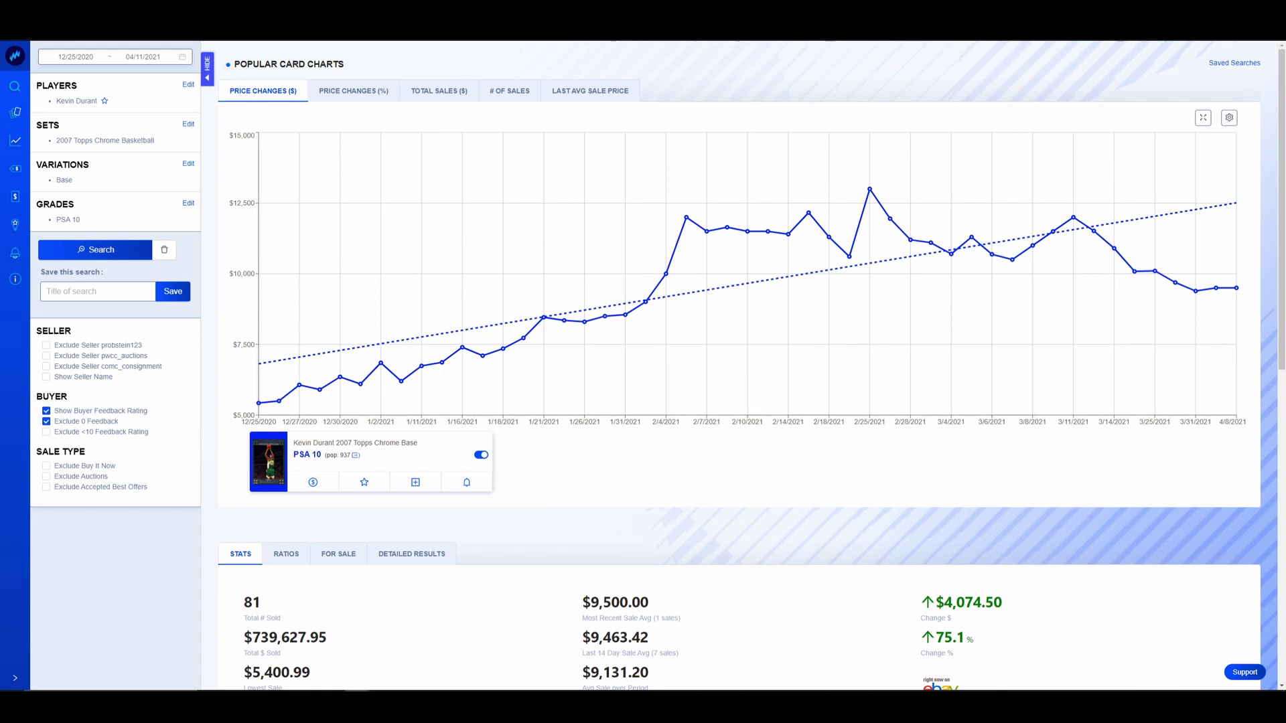
# Compare the enlarged Durant 2007 Topps Chrome Base image and its 4/8/2021 sale point with the enlarged Topps Base (Factory Set) card.
pyautogui.click(269, 462)
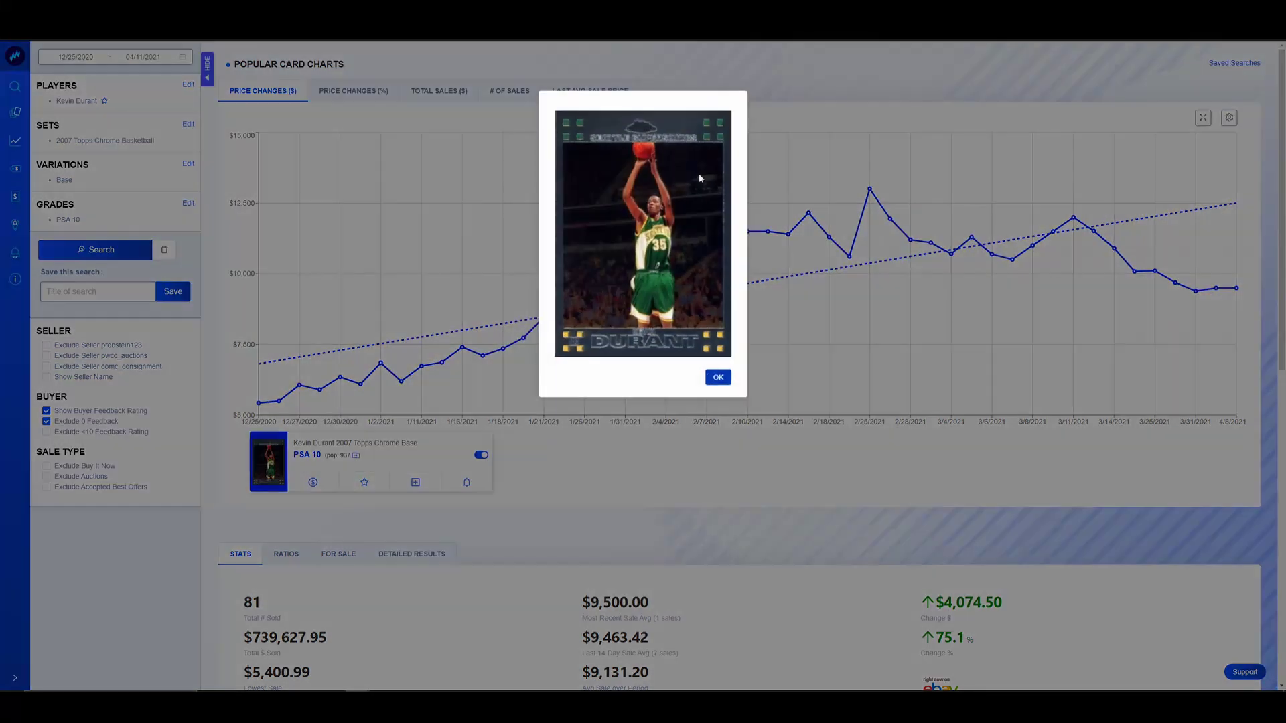
pyautogui.click(717, 377)
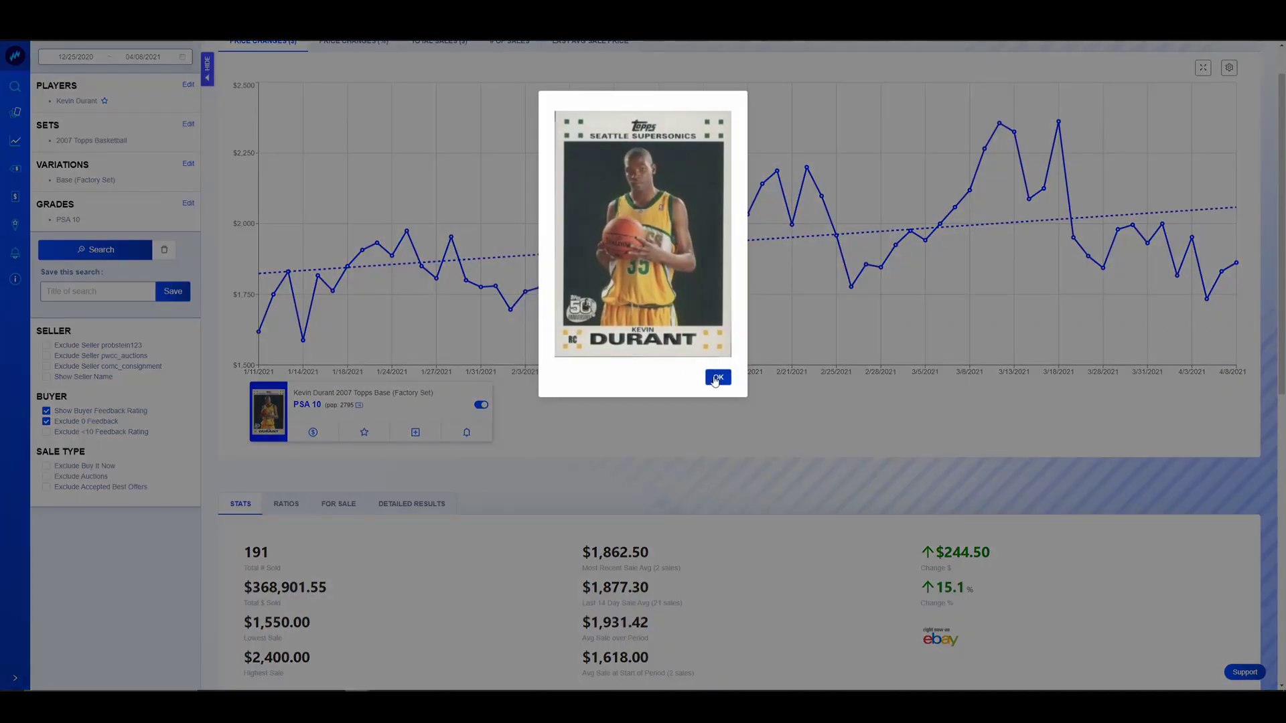
pyautogui.click(717, 378)
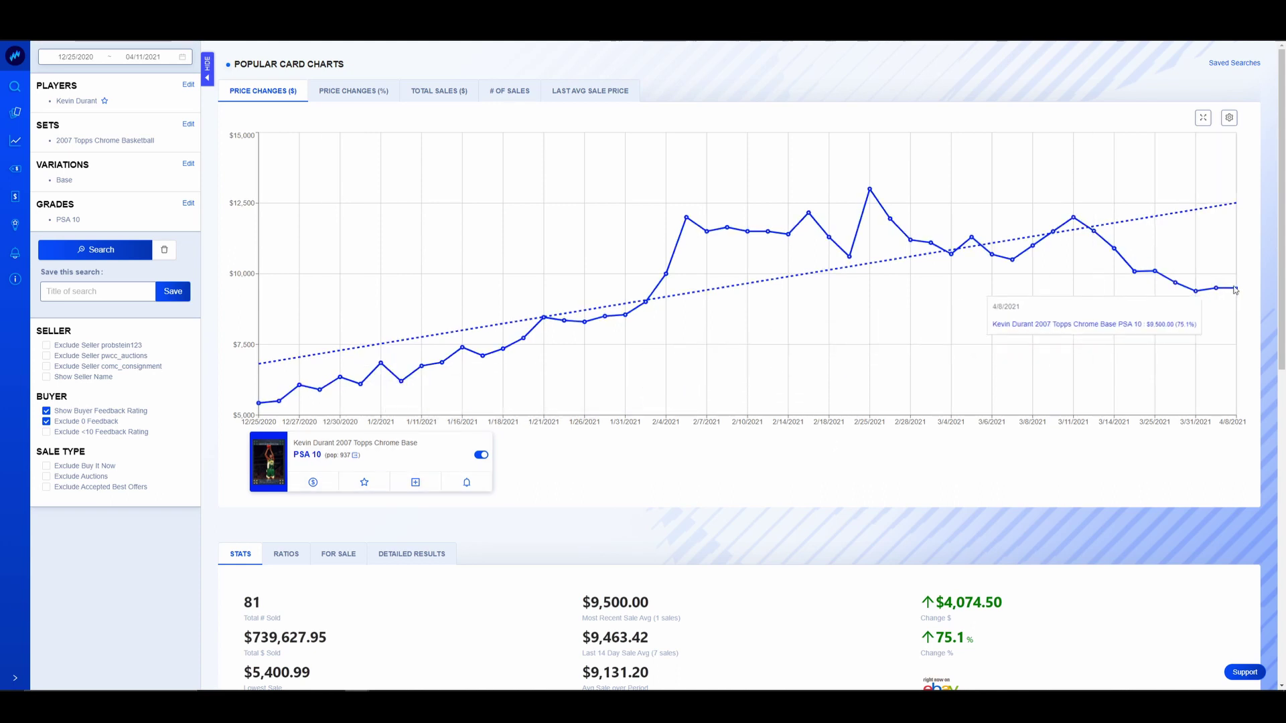
pyautogui.moveTo(1236, 289)
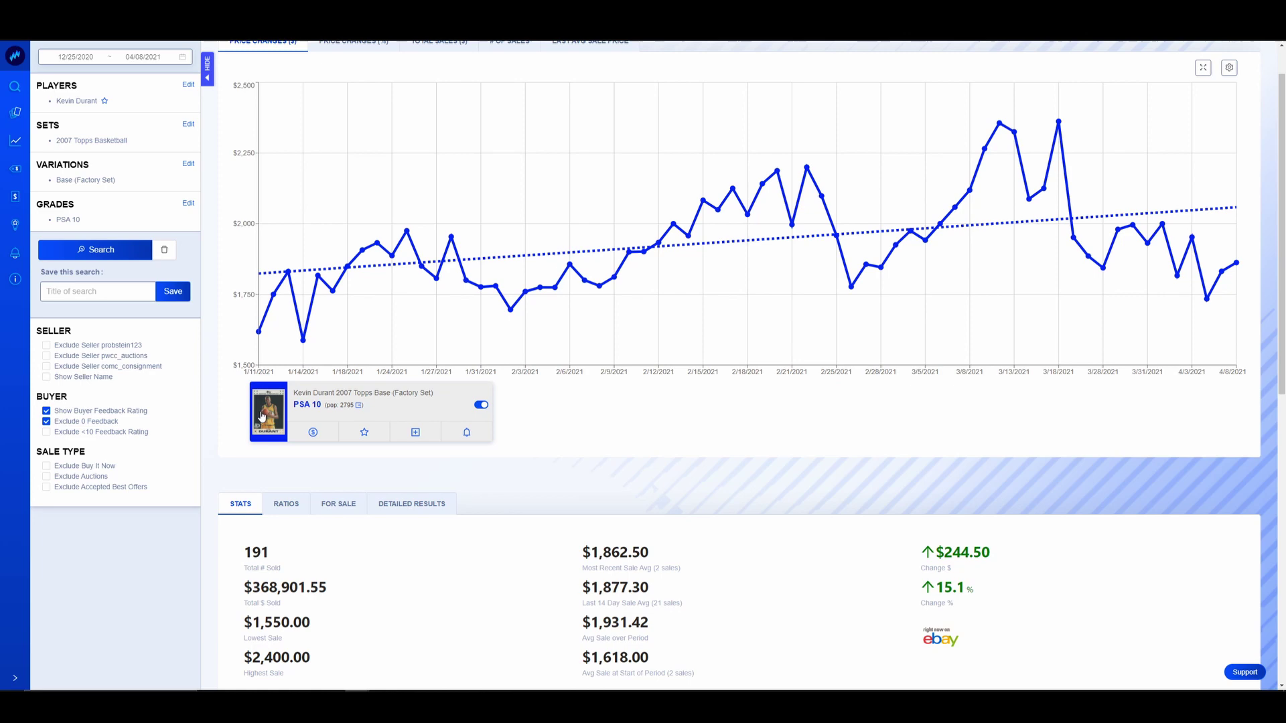
pyautogui.click(264, 415)
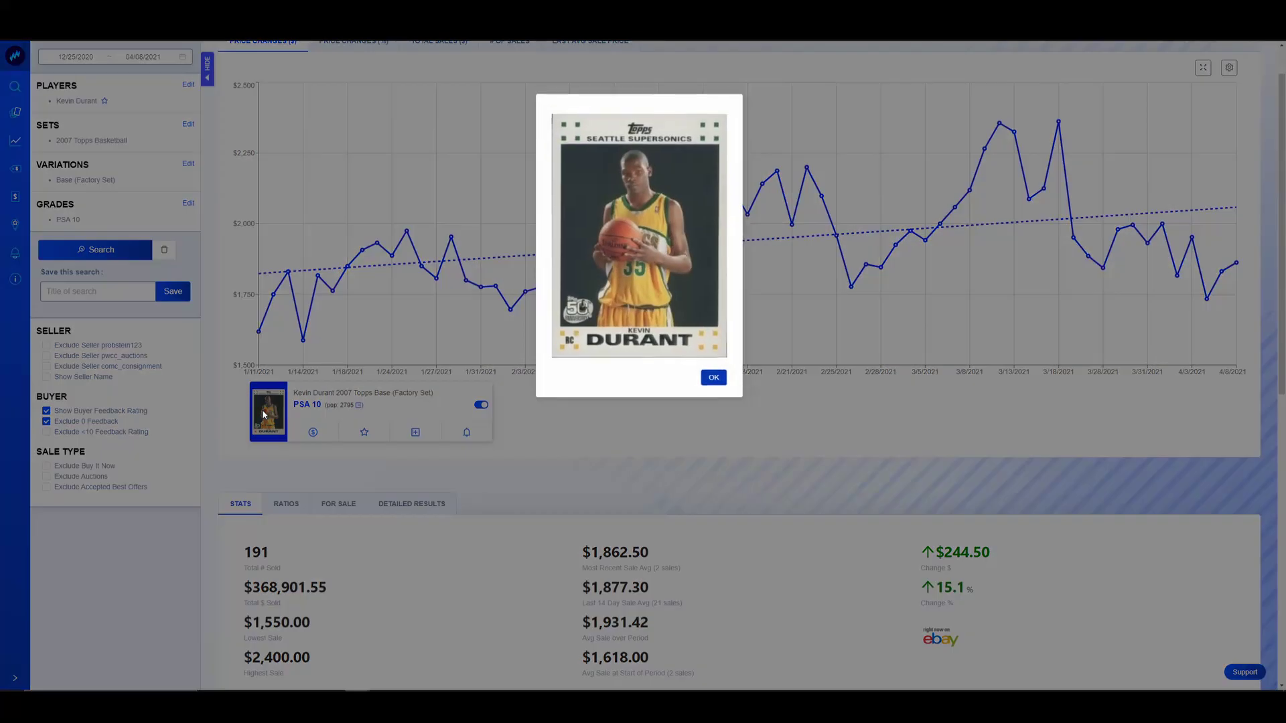
pyautogui.click(721, 378)
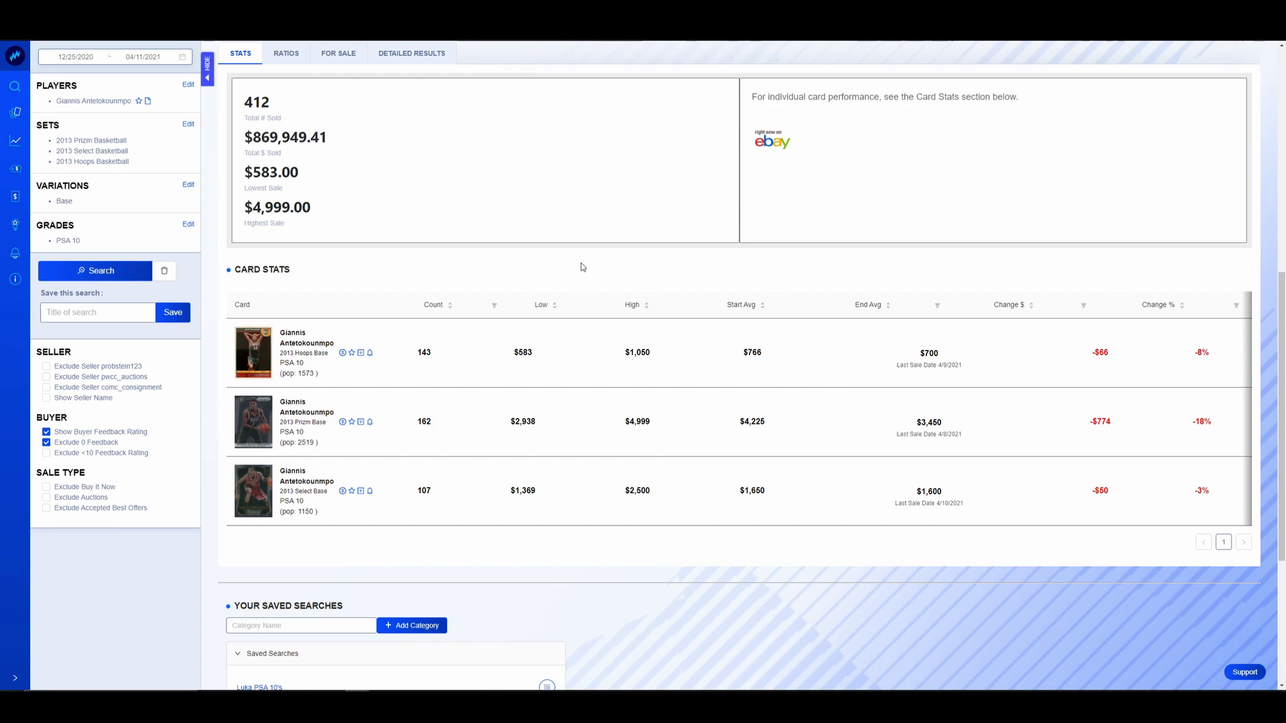
# Review the Giannis Antetokounmpo 2013 Hoops, Prizm and Select Base PSA 10 price chart and view the enlarged Prizm card image.
pyautogui.scroll(5, 580, 263)
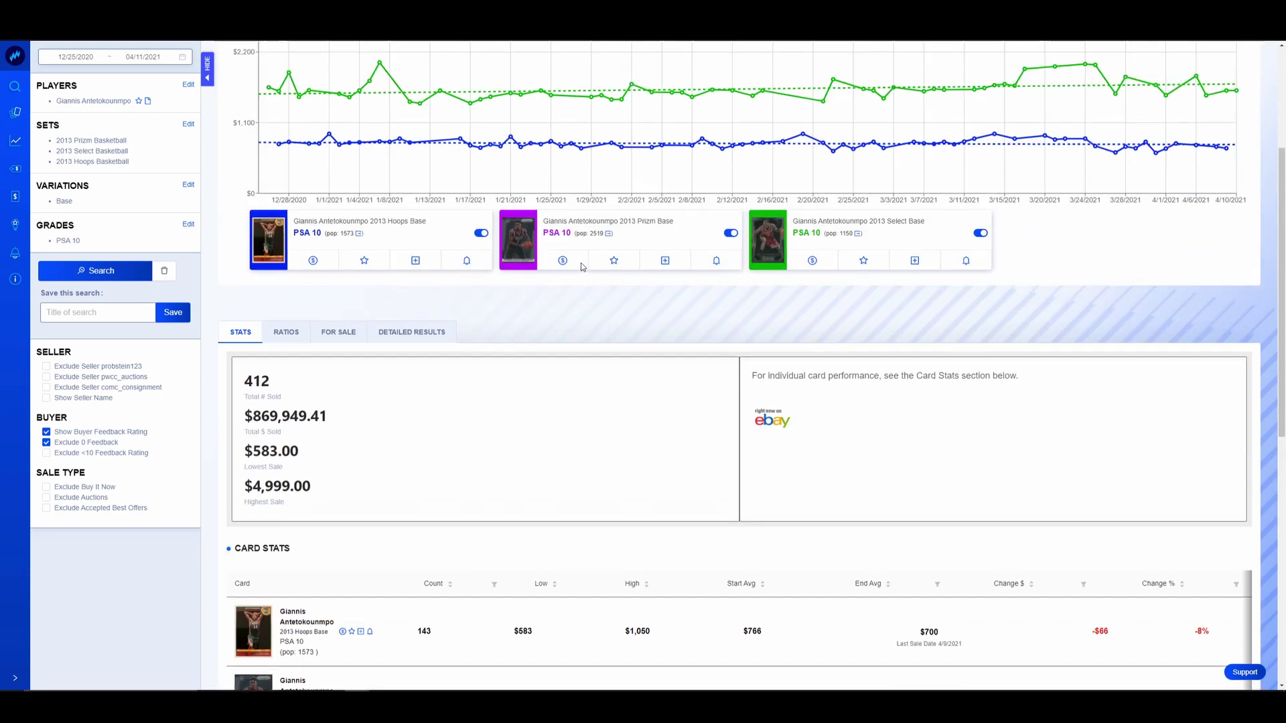
pyautogui.scroll(3, 581, 266)
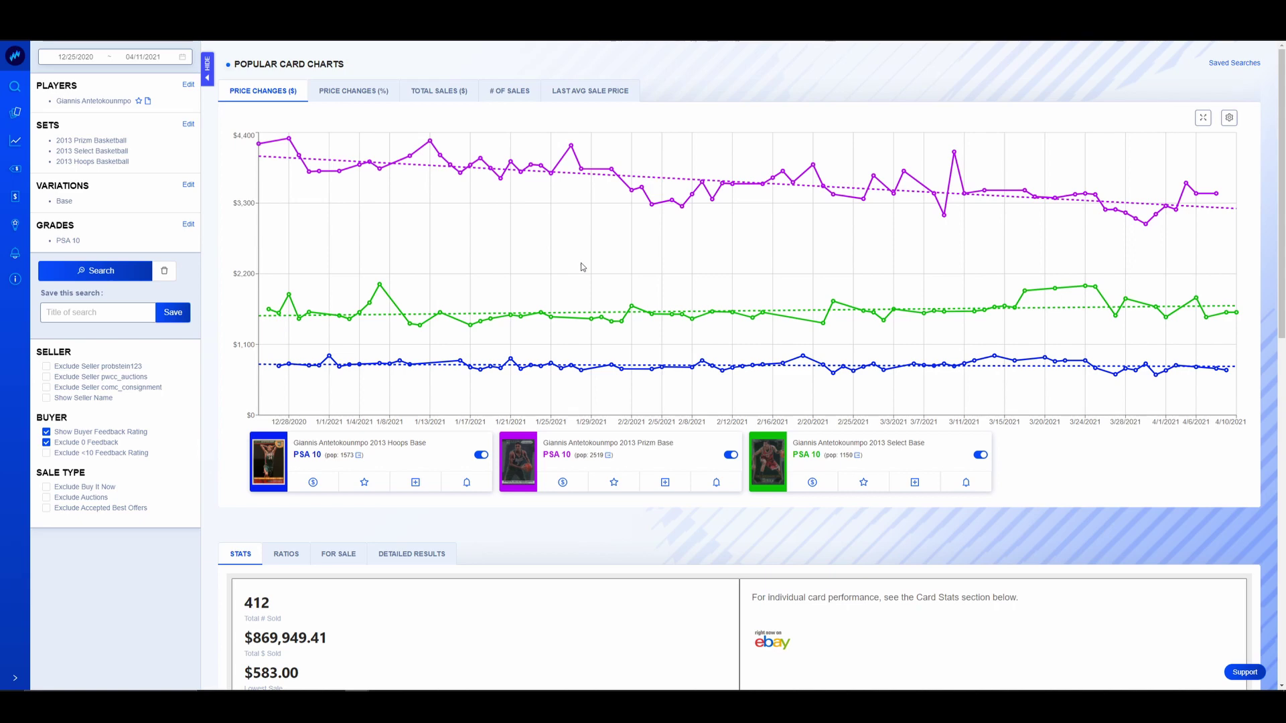
pyautogui.click(519, 462)
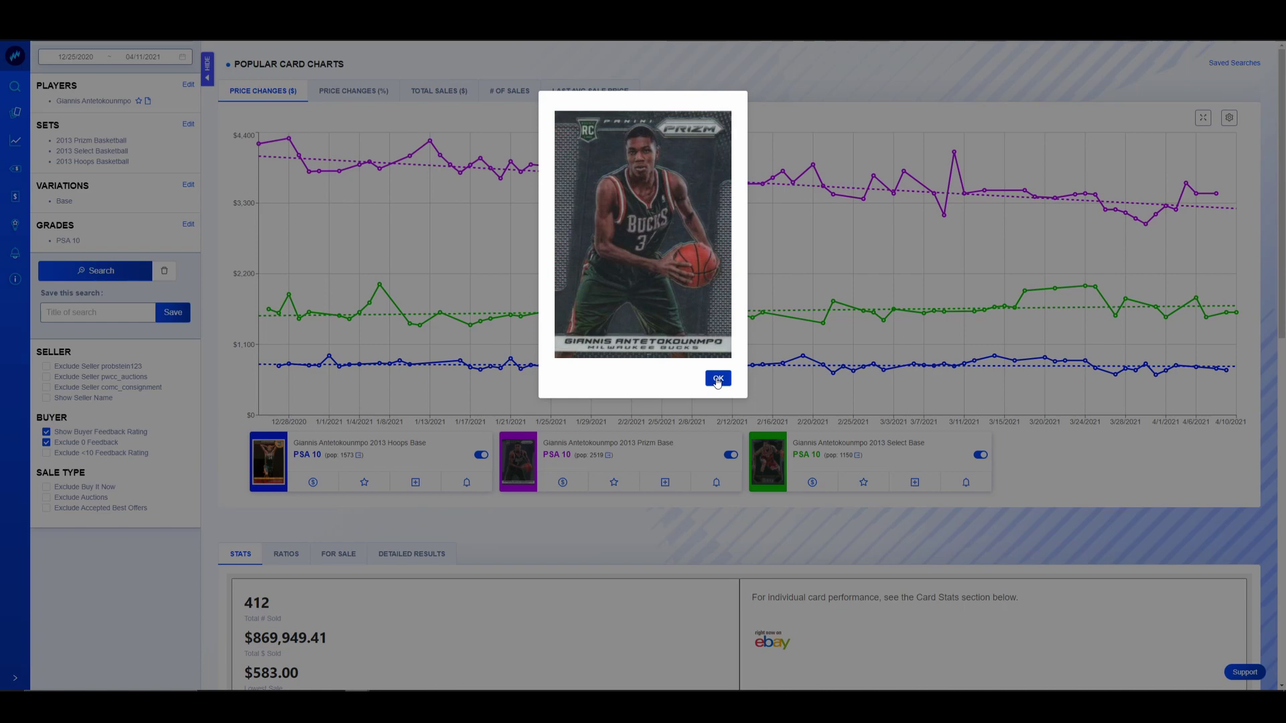
pyautogui.click(718, 380)
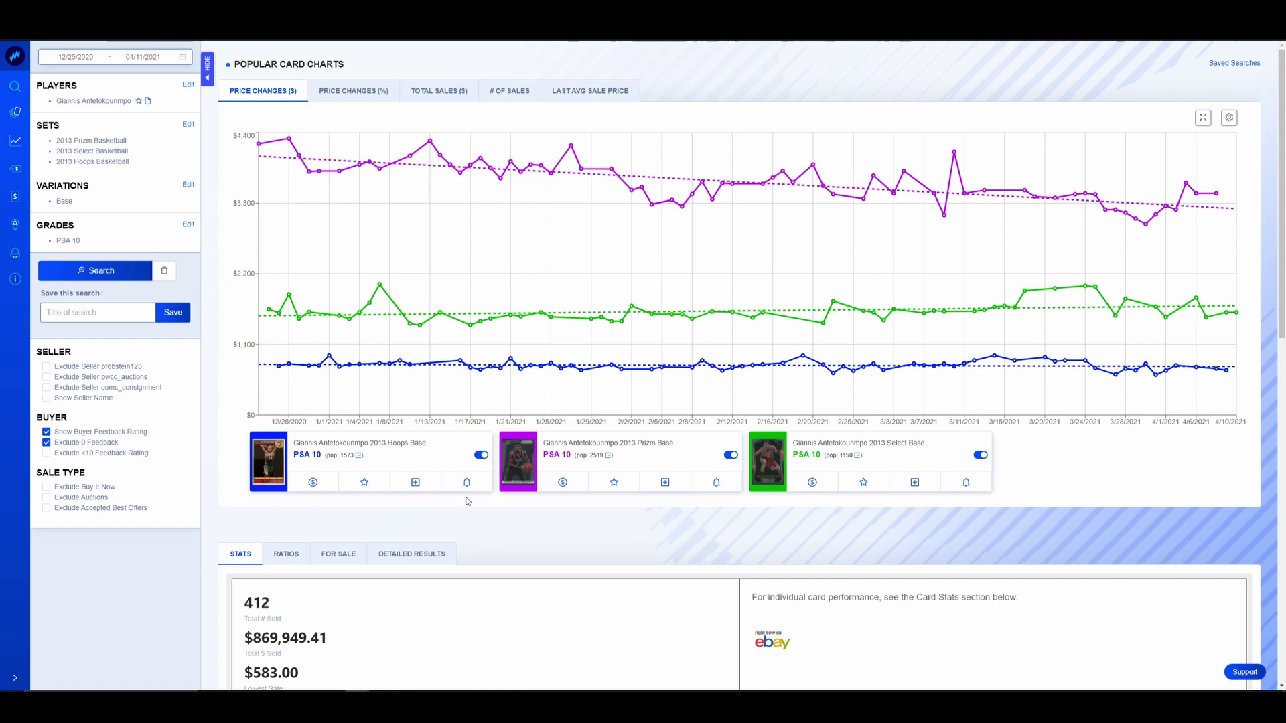
# View the enlarged images of the Giannis 2013 Hoops, Select and Prizm Base PSA 10 cards from the card stats.
pyautogui.scroll(-9, 468, 503)
pyautogui.scroll(3, 628, 499)
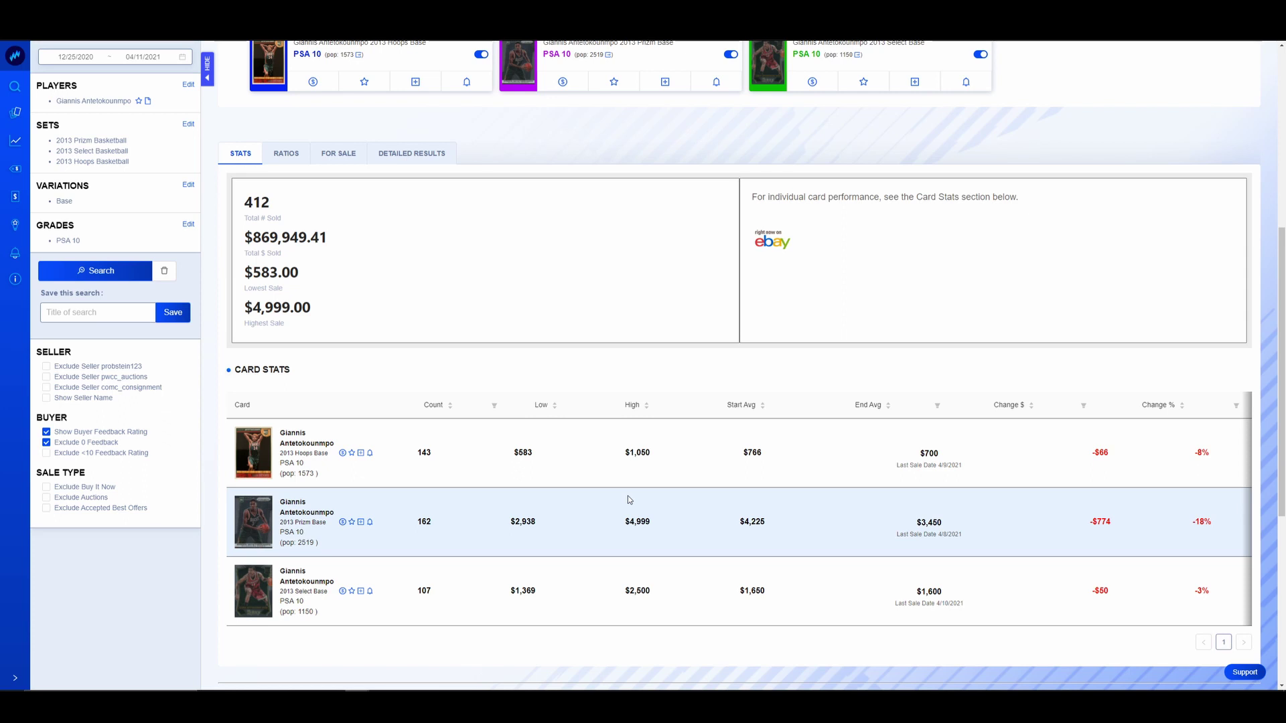
pyautogui.click(254, 452)
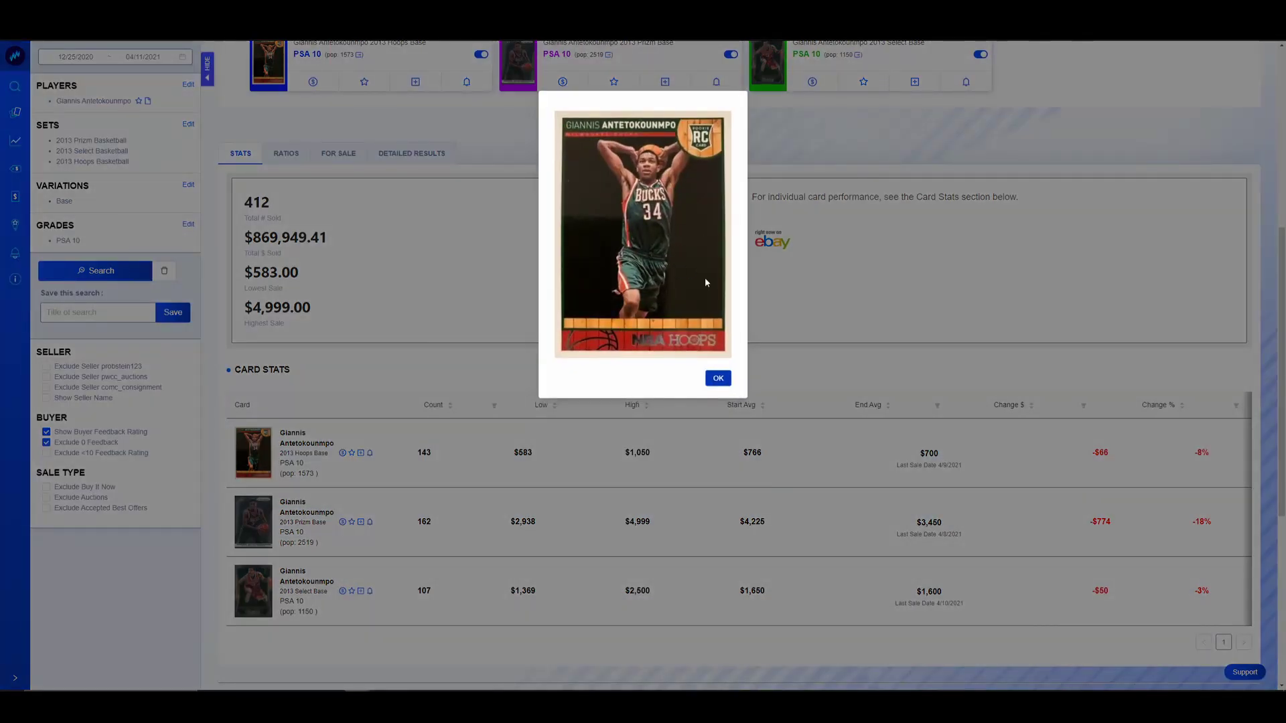
pyautogui.click(711, 378)
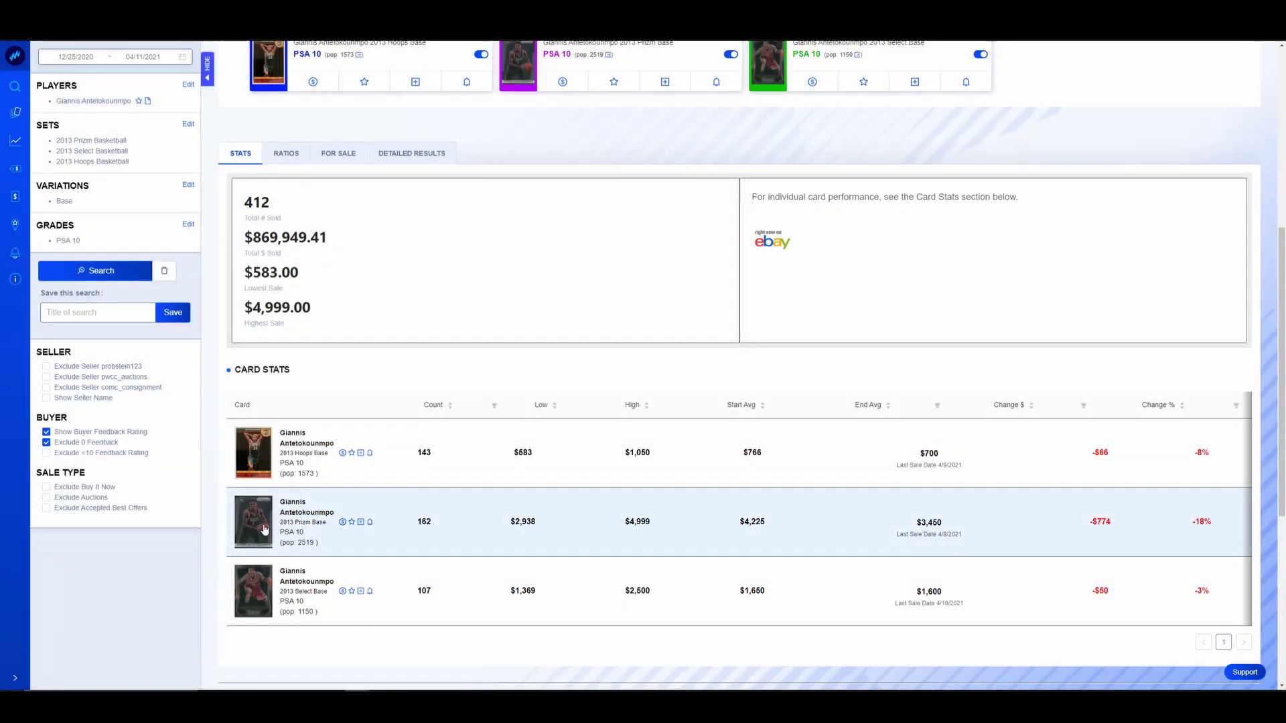
pyautogui.click(253, 591)
pyautogui.click(714, 379)
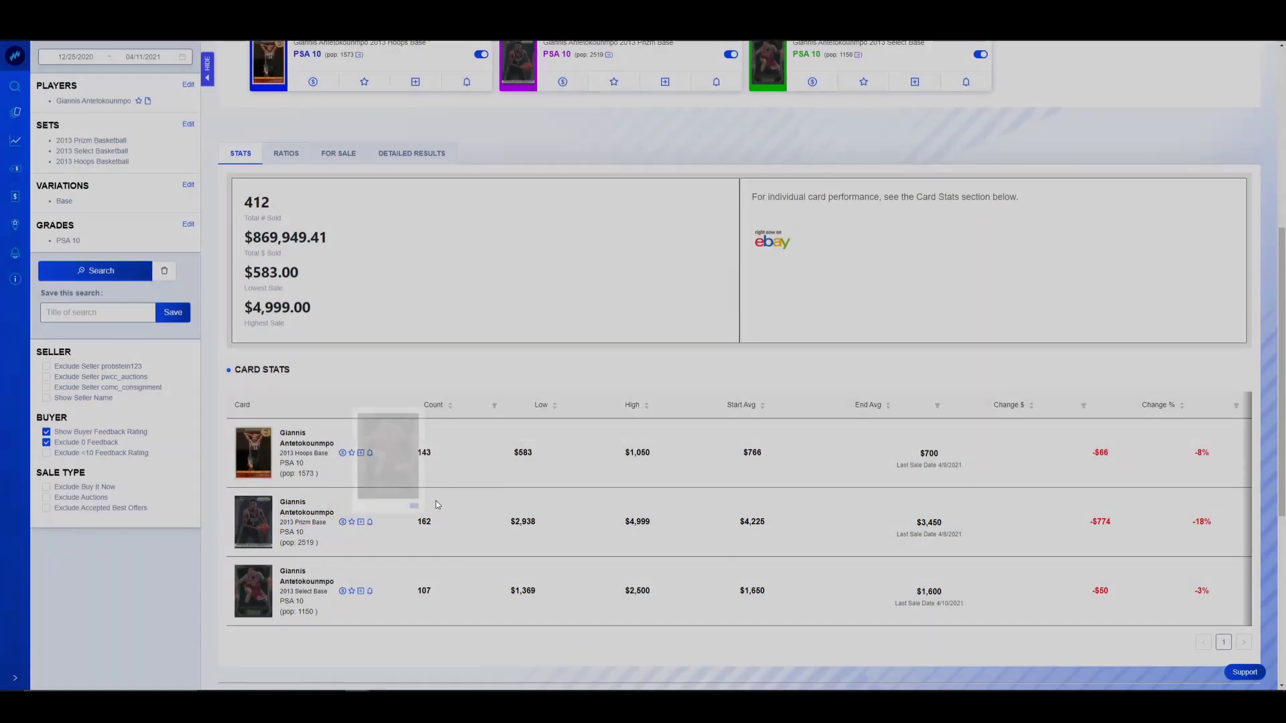
pyautogui.click(253, 524)
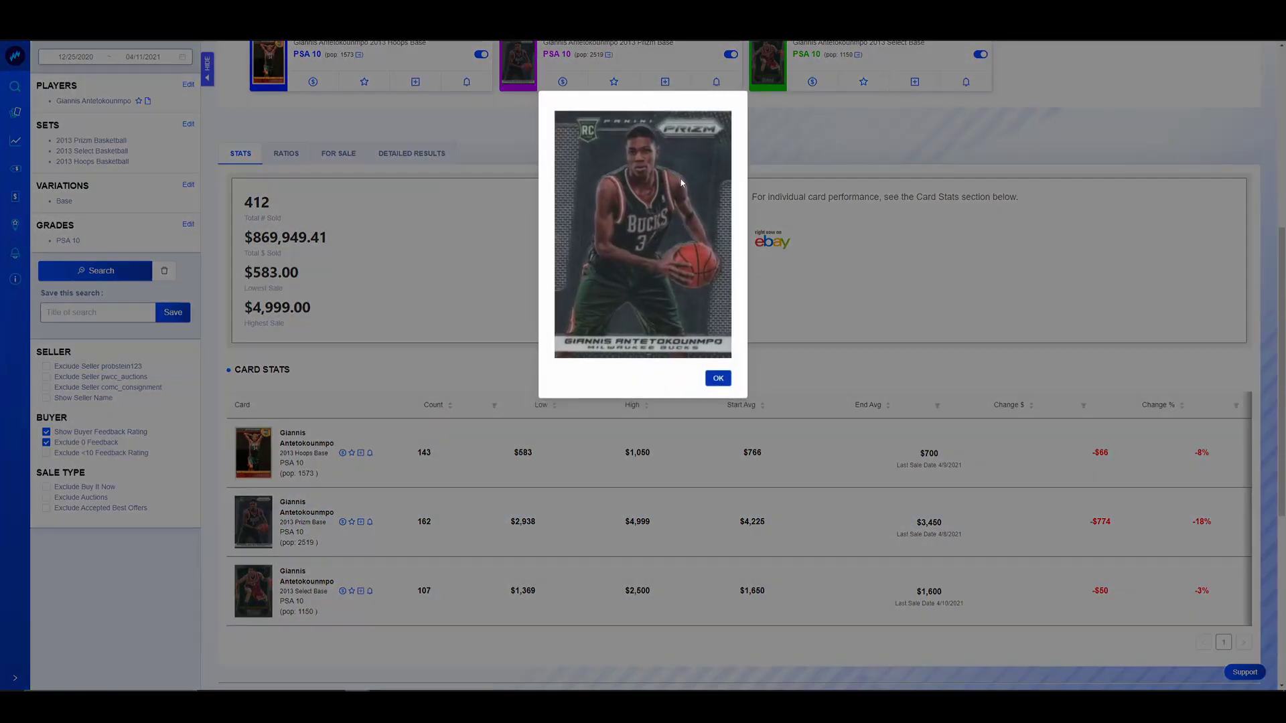
pyautogui.click(717, 379)
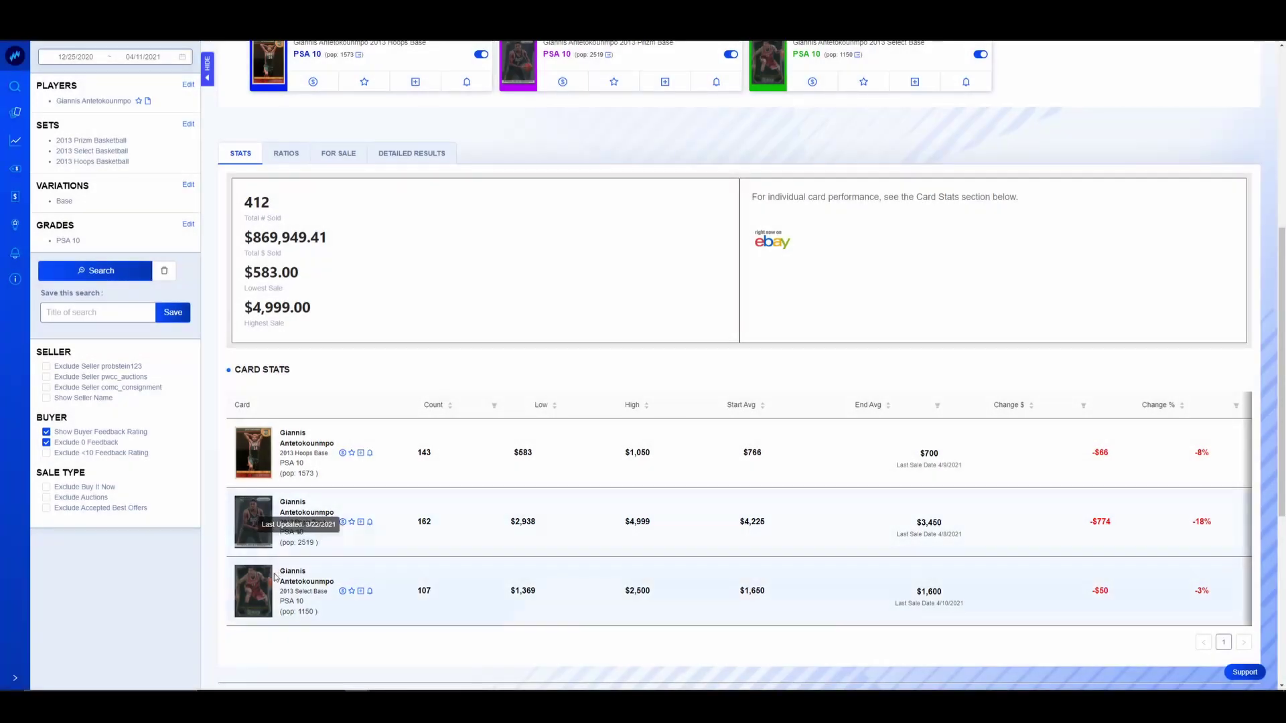
pyautogui.click(300, 563)
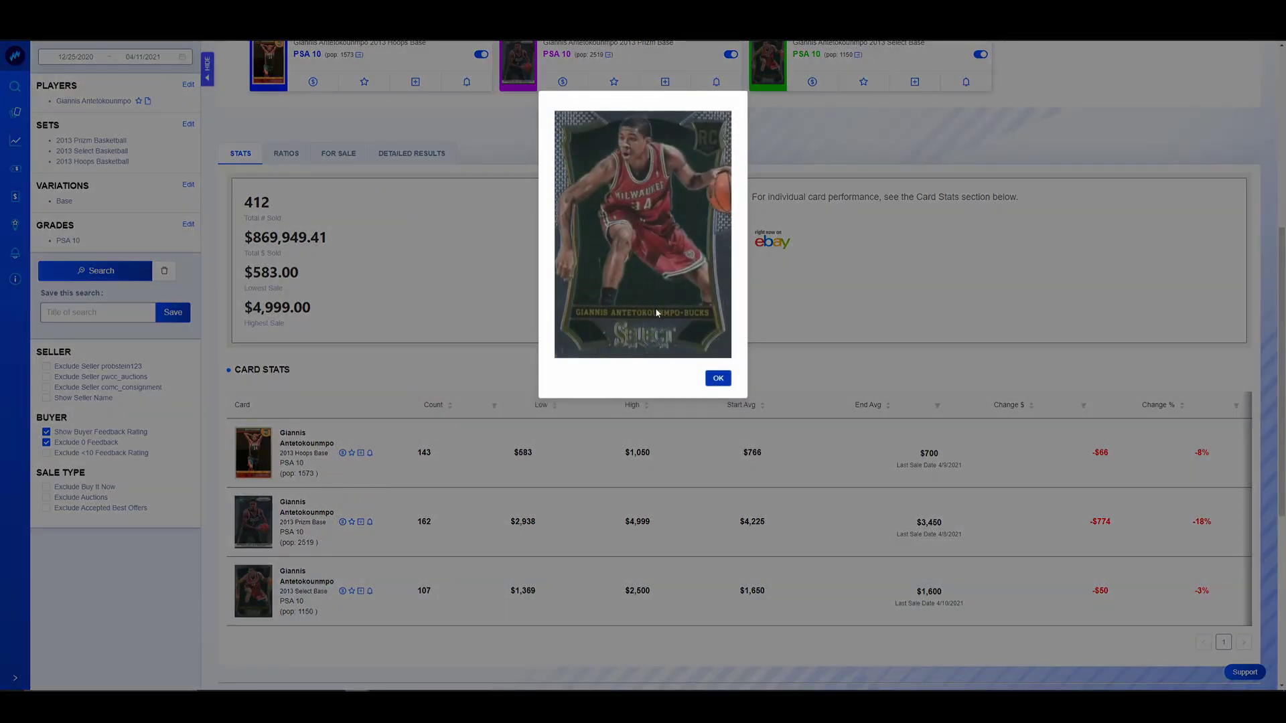
pyautogui.click(717, 379)
pyautogui.click(253, 453)
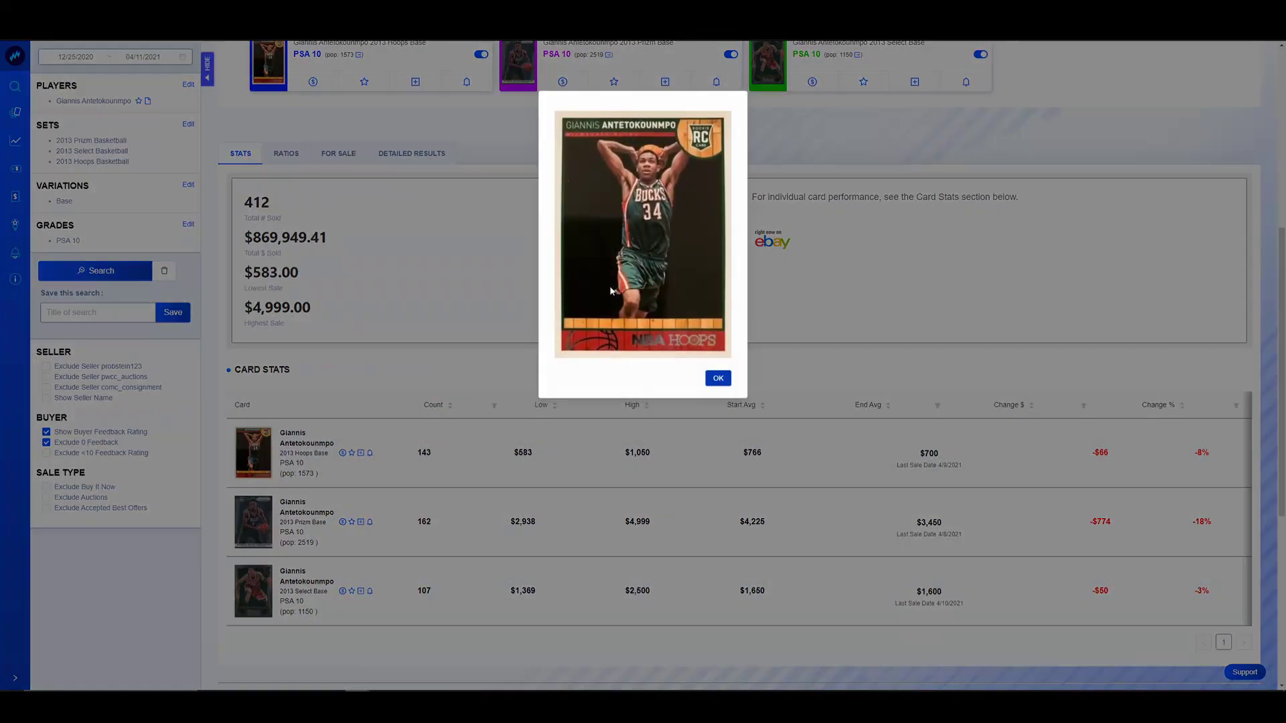
pyautogui.click(717, 379)
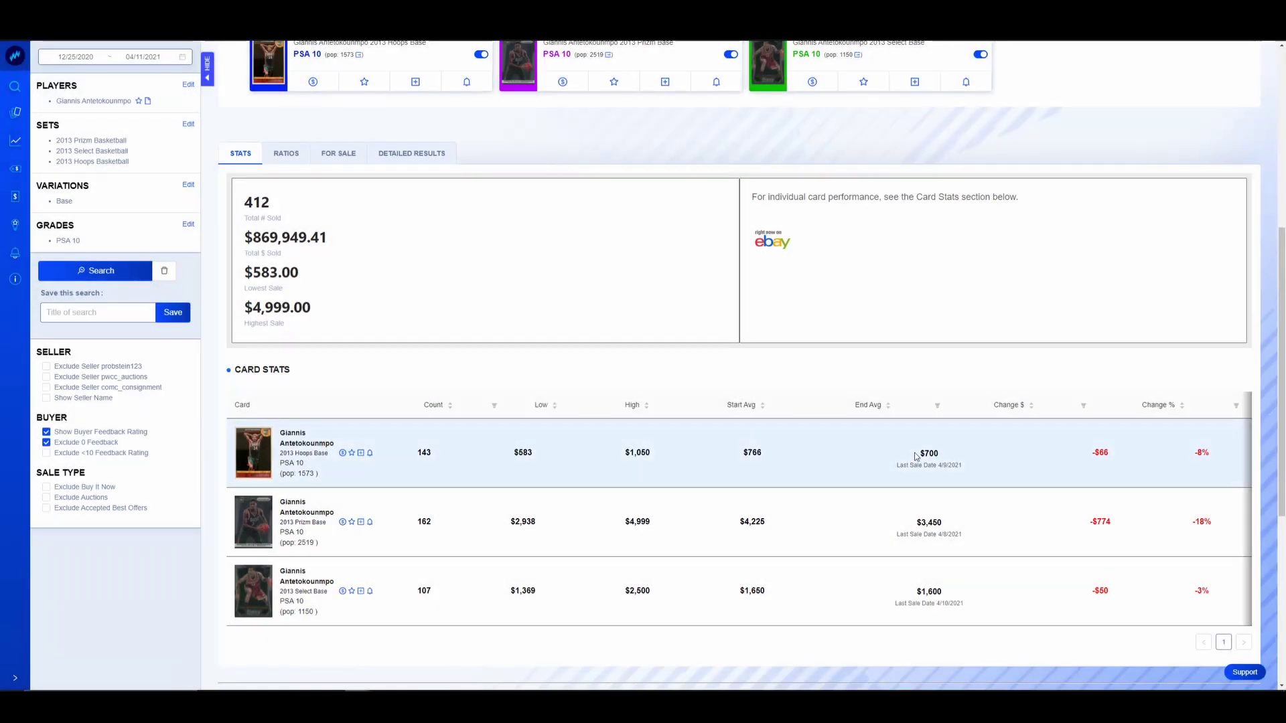
# Compare the end averages and percentage changes of the three Giannis cards in the card stats with their price trends on the chart.
pyautogui.moveTo(946, 452); pyautogui.dragTo(920, 454)
pyautogui.click(584, 362)
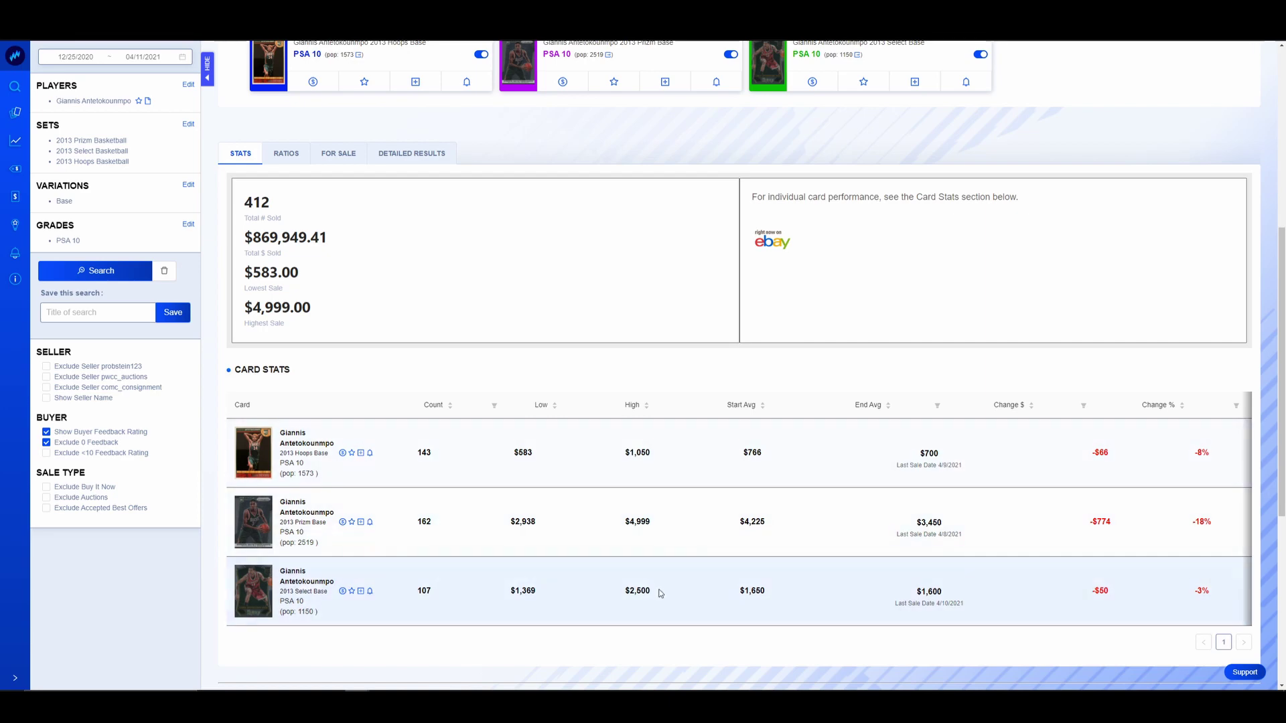
pyautogui.scroll(1, 574, 591)
pyautogui.scroll(-2, 575, 591)
pyautogui.scroll(3, 600, 534)
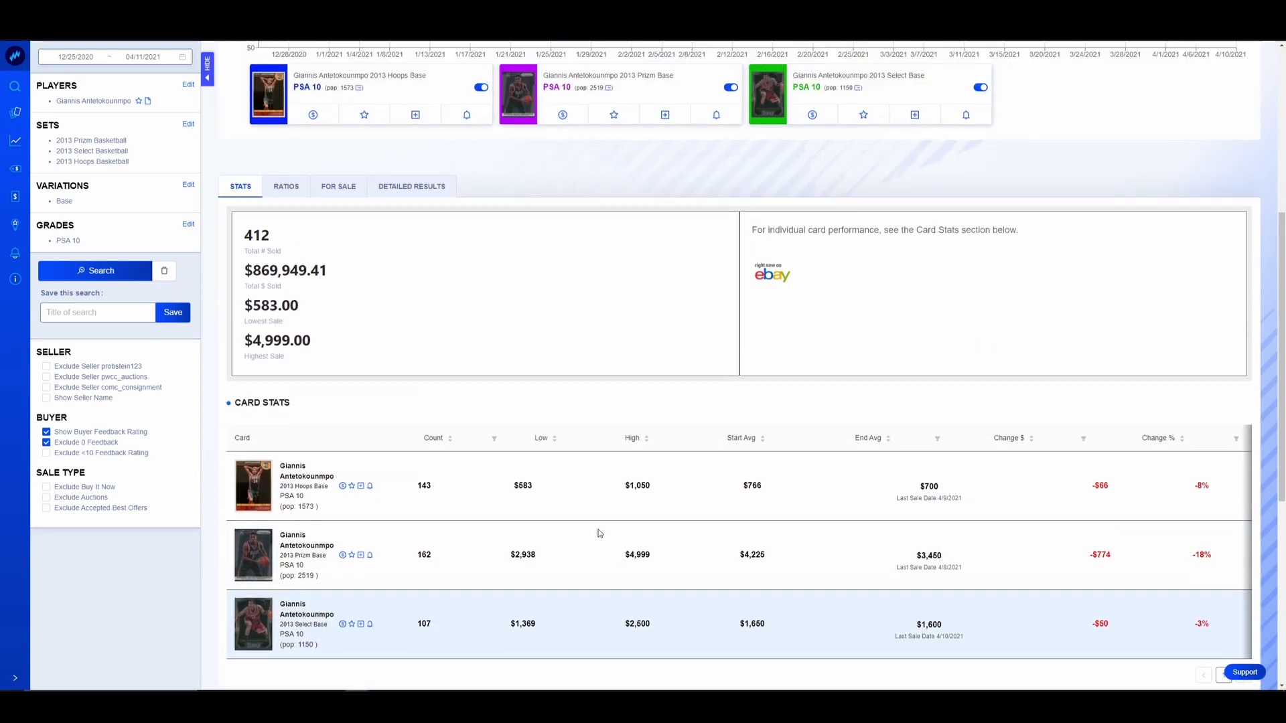
pyautogui.scroll(5, 600, 534)
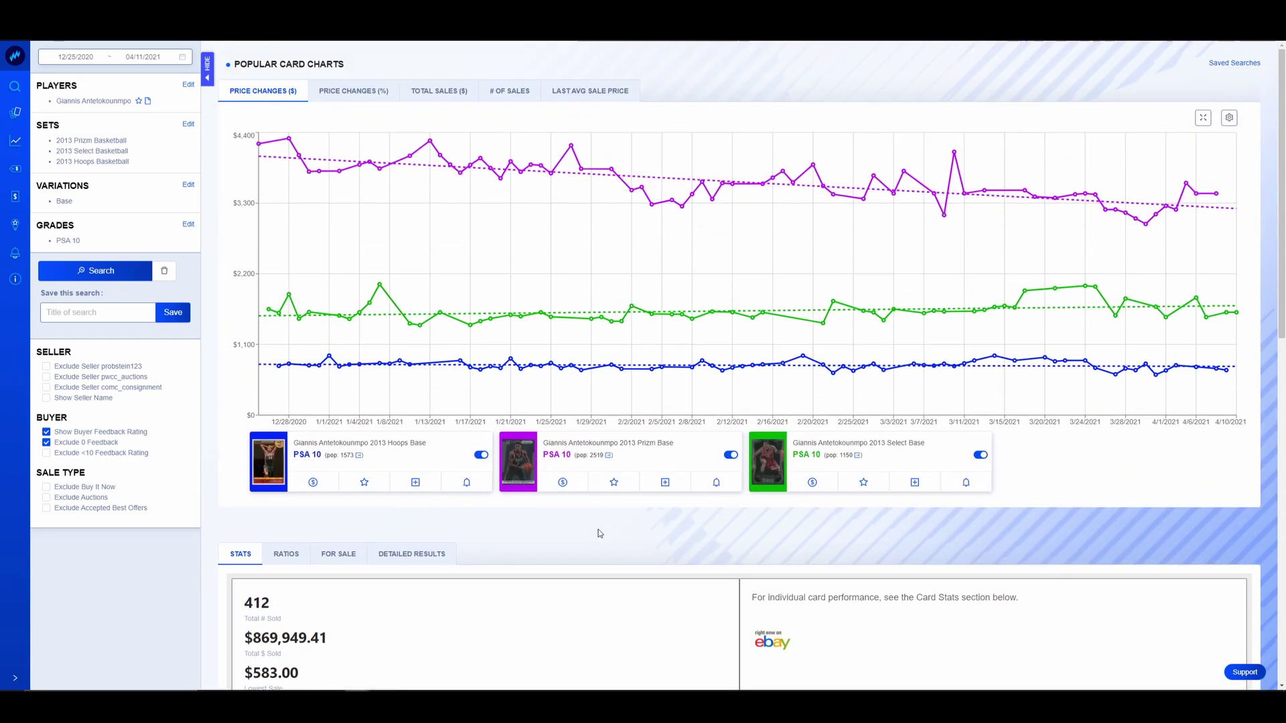
pyautogui.scroll(-8, 599, 533)
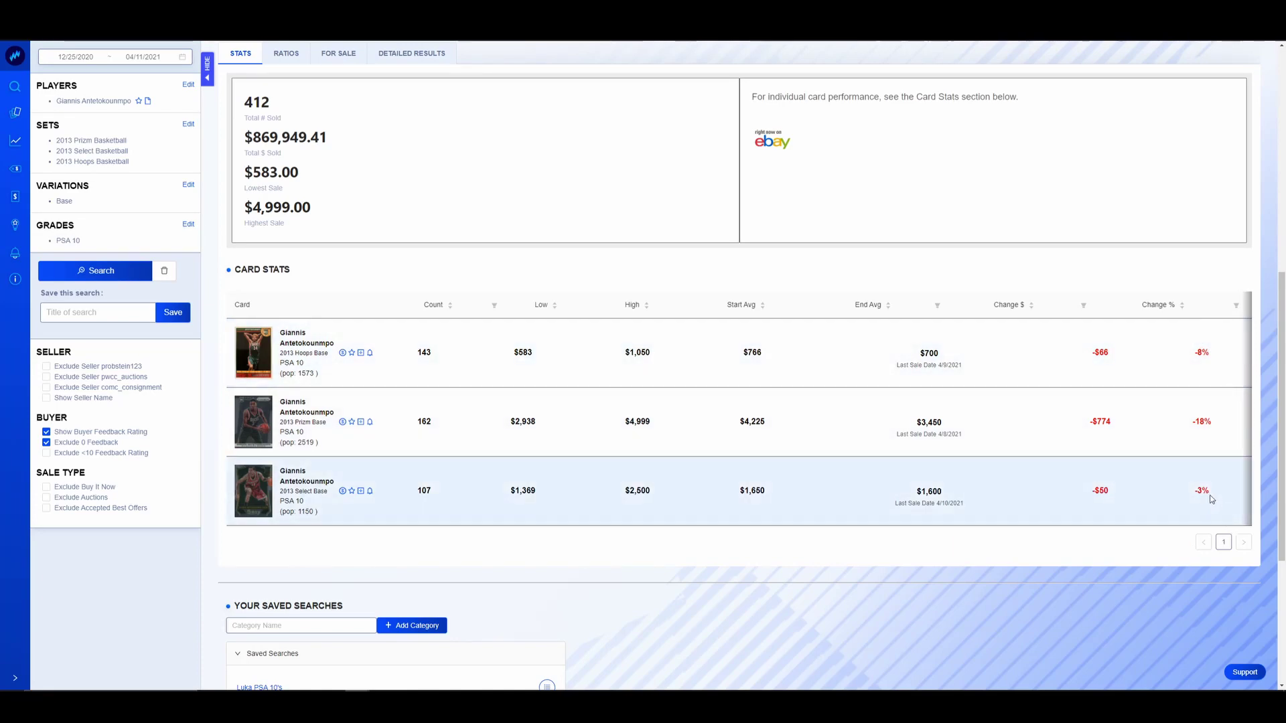
pyautogui.scroll(7, 540, 368)
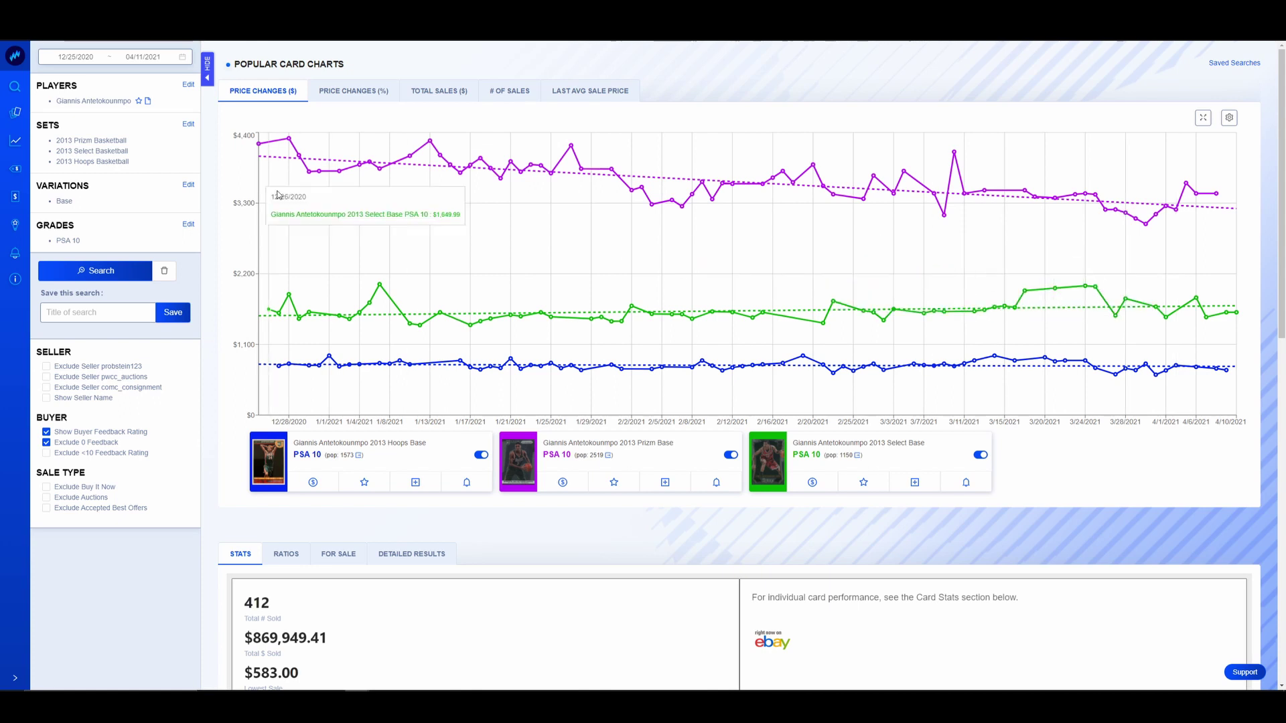
# View the enlarged image of the Giannis 2013 Hoops Base PSA 10 card from the chart legend and close it.
pyautogui.click(261, 447)
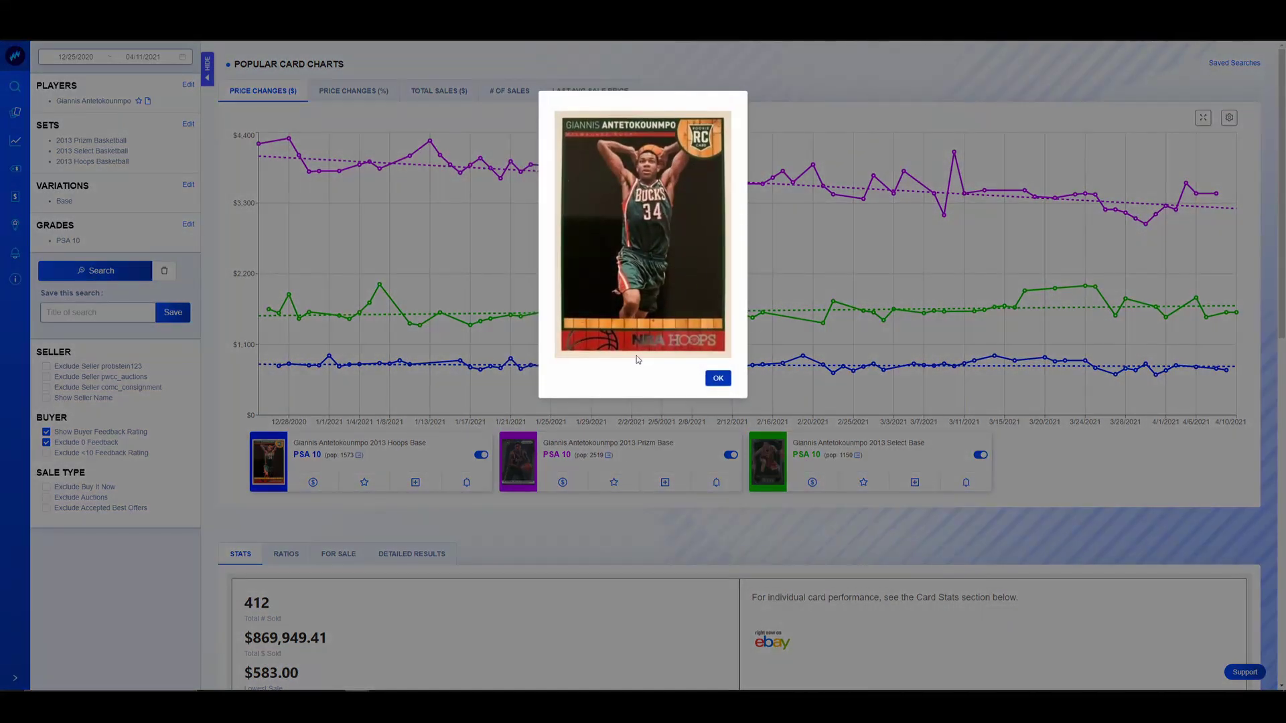
pyautogui.click(715, 379)
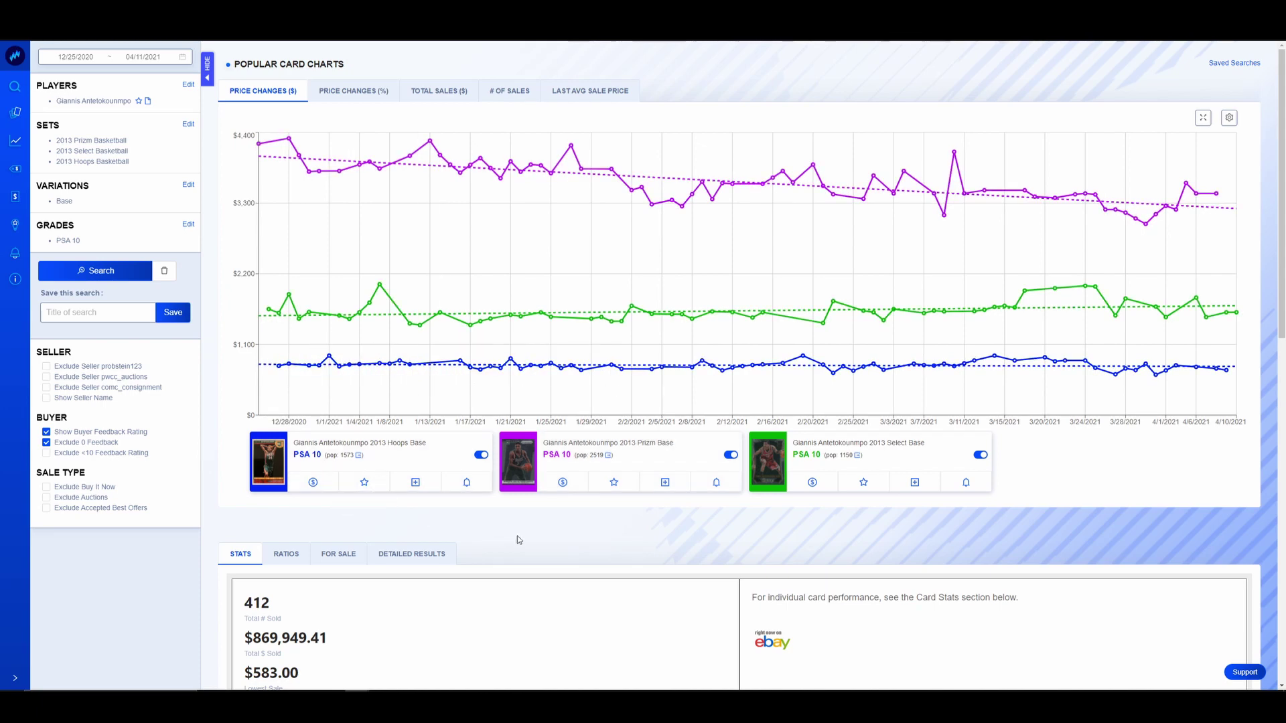
pyautogui.scroll(-3, 518, 536)
pyautogui.scroll(3, 527, 534)
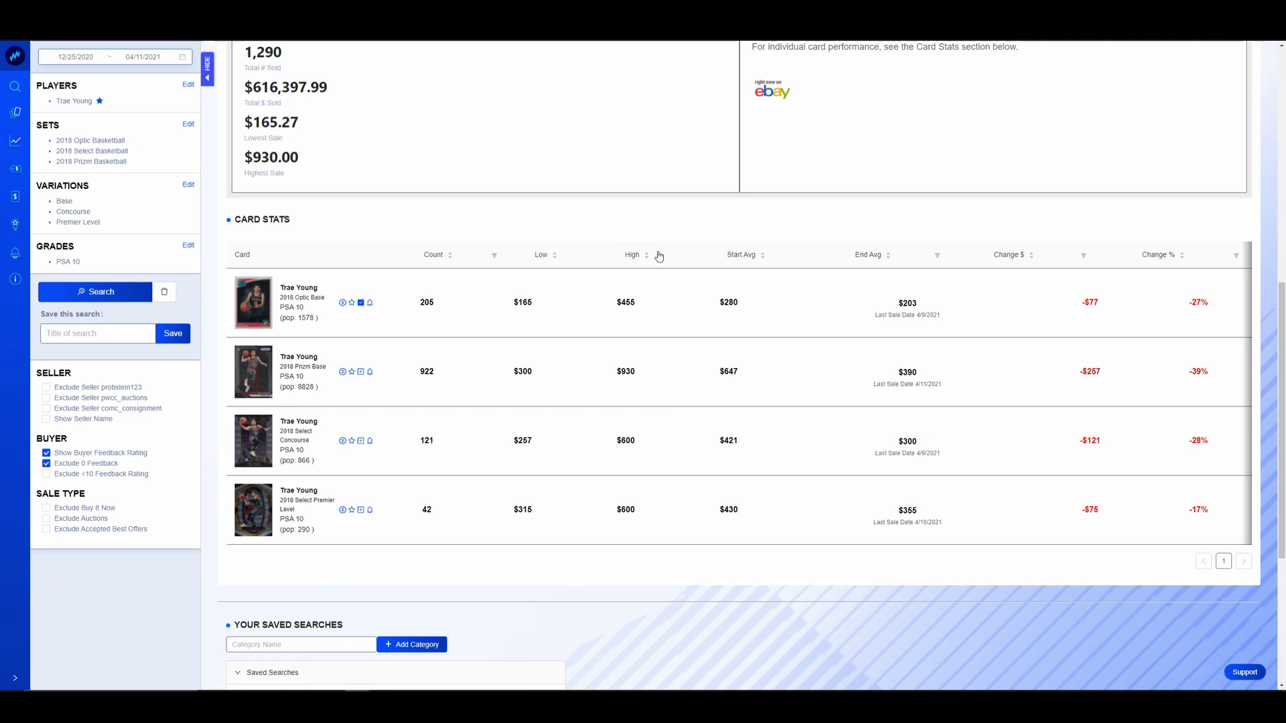
# Compare the card stats of the Trae Young 2018 Optic, Prizm, Select Concourse and Select Premier Level PSA 10 cards with their price chart.
pyautogui.scroll(5, 658, 252)
pyautogui.scroll(-4, 658, 252)
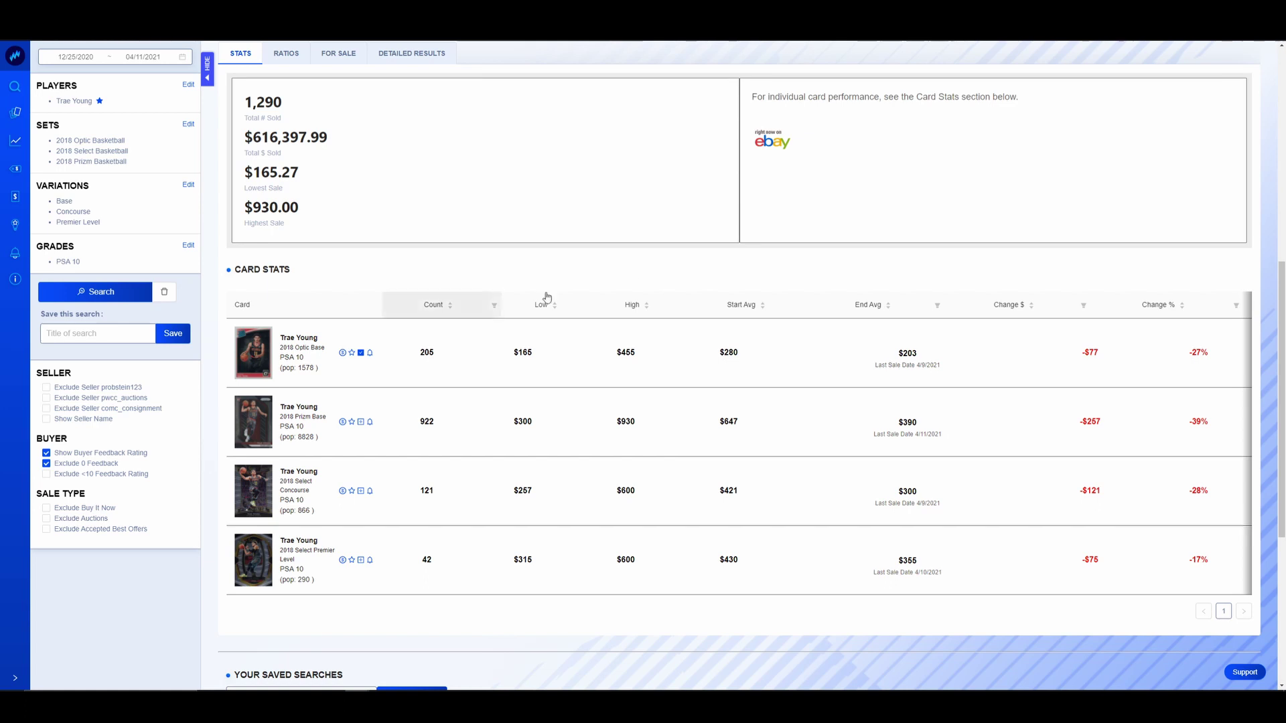
pyautogui.scroll(2, 436, 410)
pyautogui.scroll(5, 436, 413)
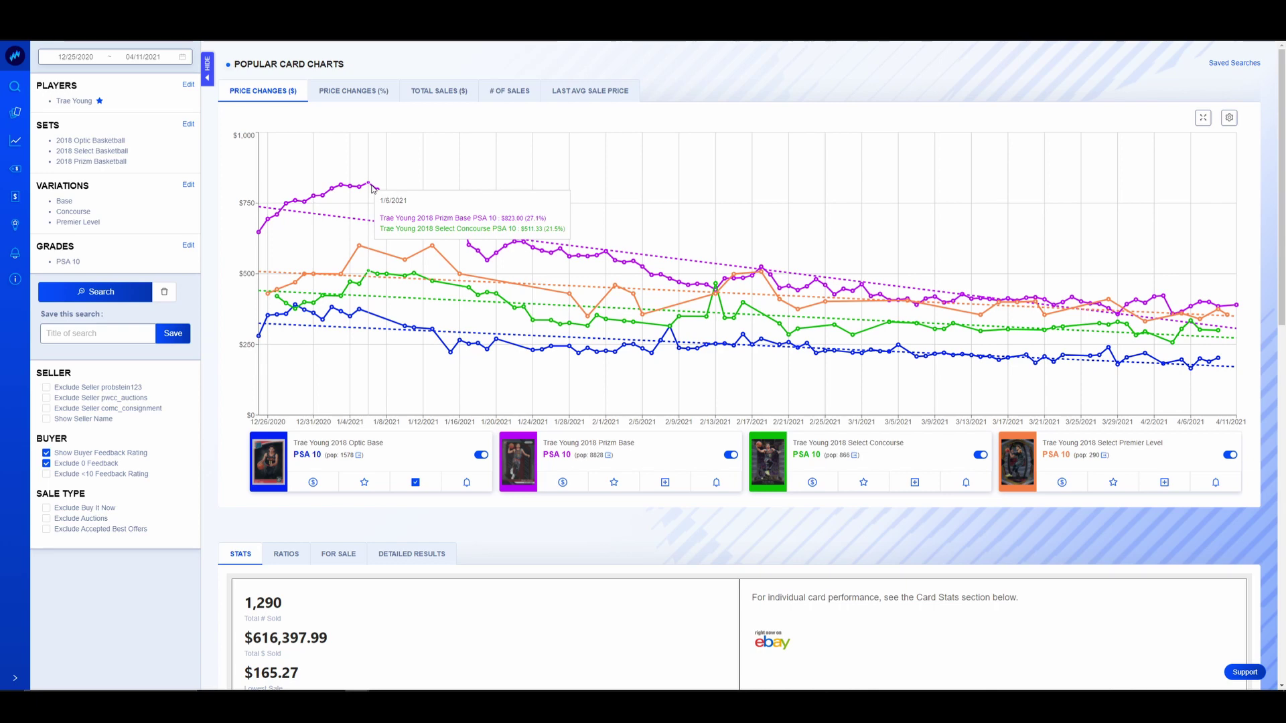
pyautogui.scroll(-3, 503, 256)
pyautogui.scroll(-4, 637, 344)
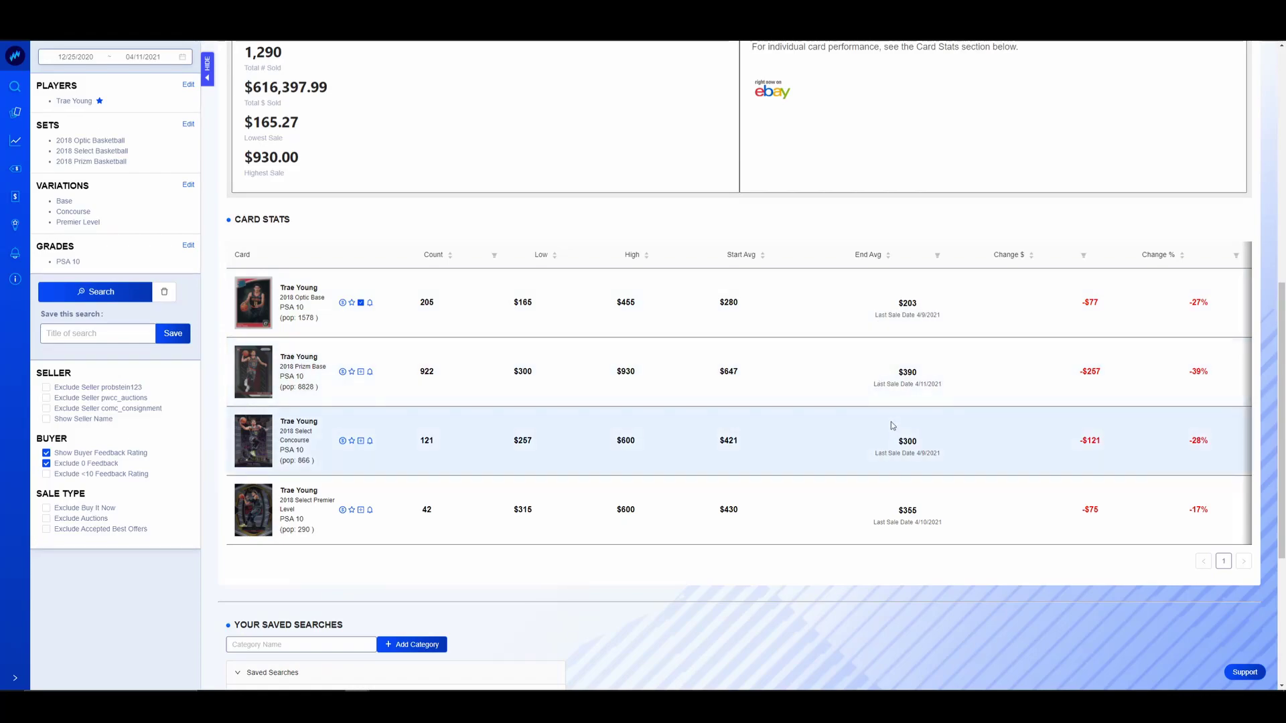
# Check the Trae Young 2018 Prizm Base PSA 10 end average against its 1/1/2021 and 1/6/2021 points on the price chart.
pyautogui.moveTo(921, 374); pyautogui.dragTo(891, 380)
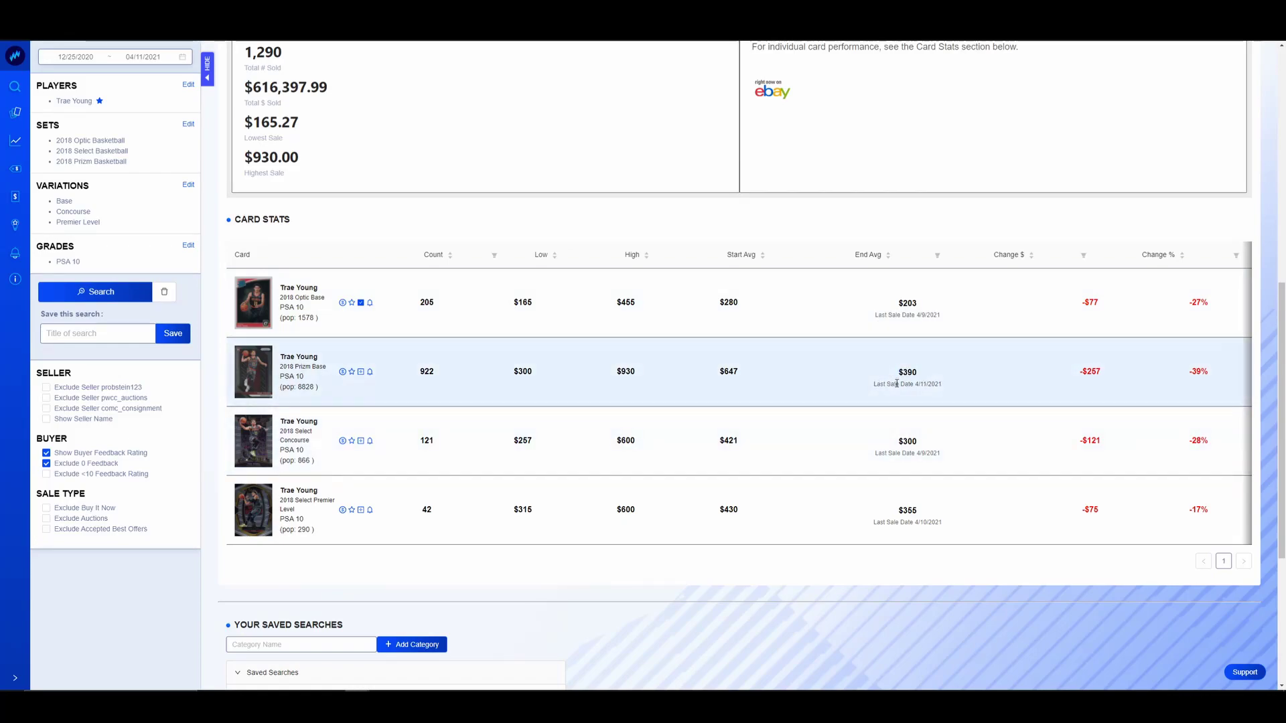
pyautogui.scroll(8, 891, 380)
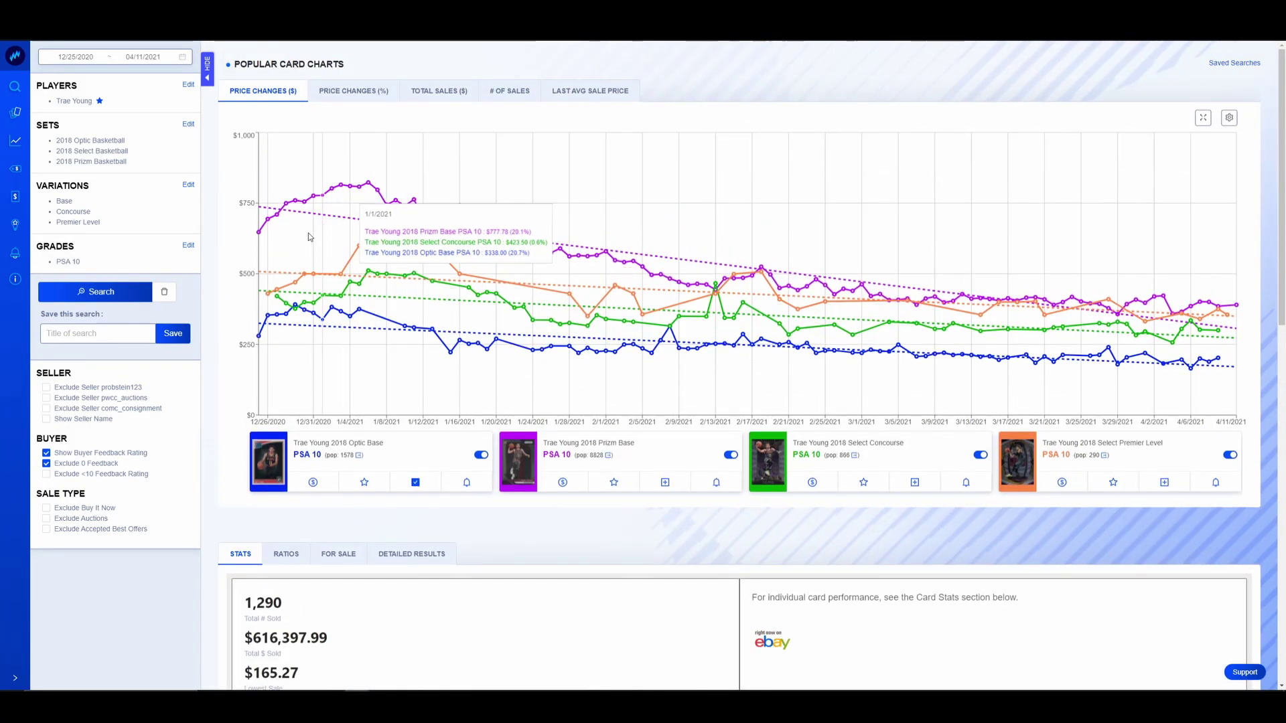
pyautogui.scroll(-8, 773, 445)
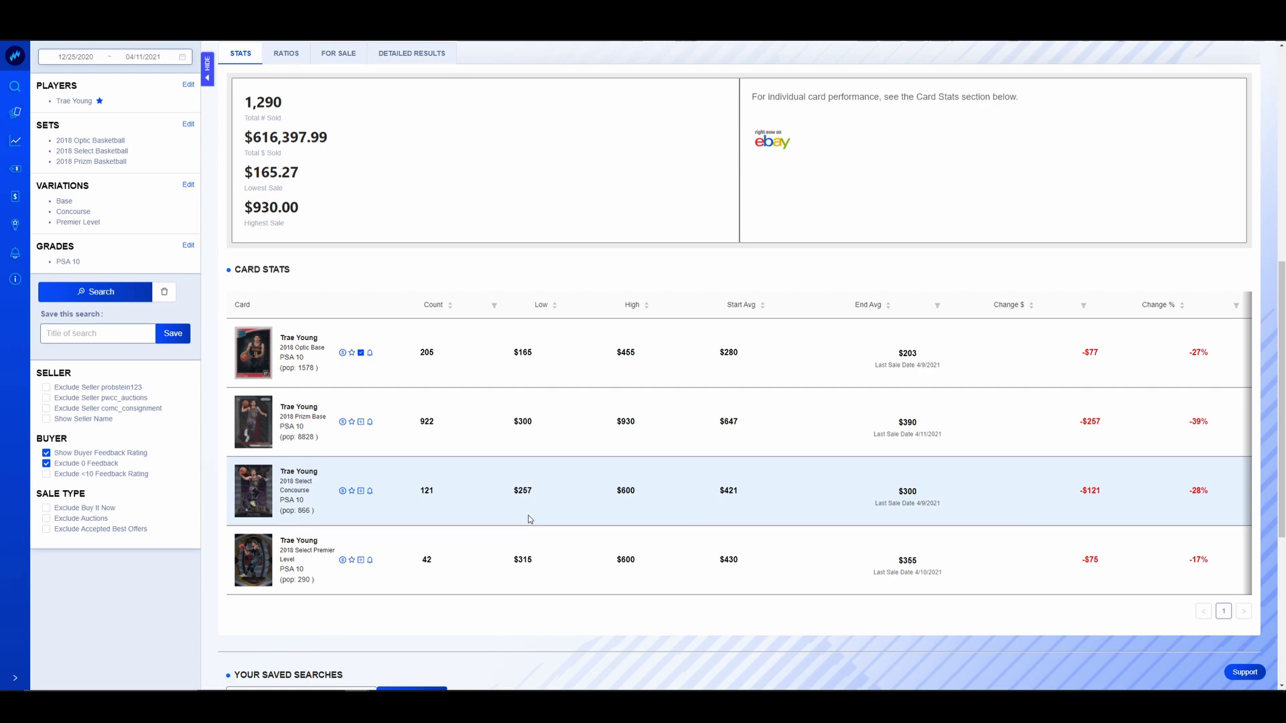
pyautogui.scroll(7, 467, 405)
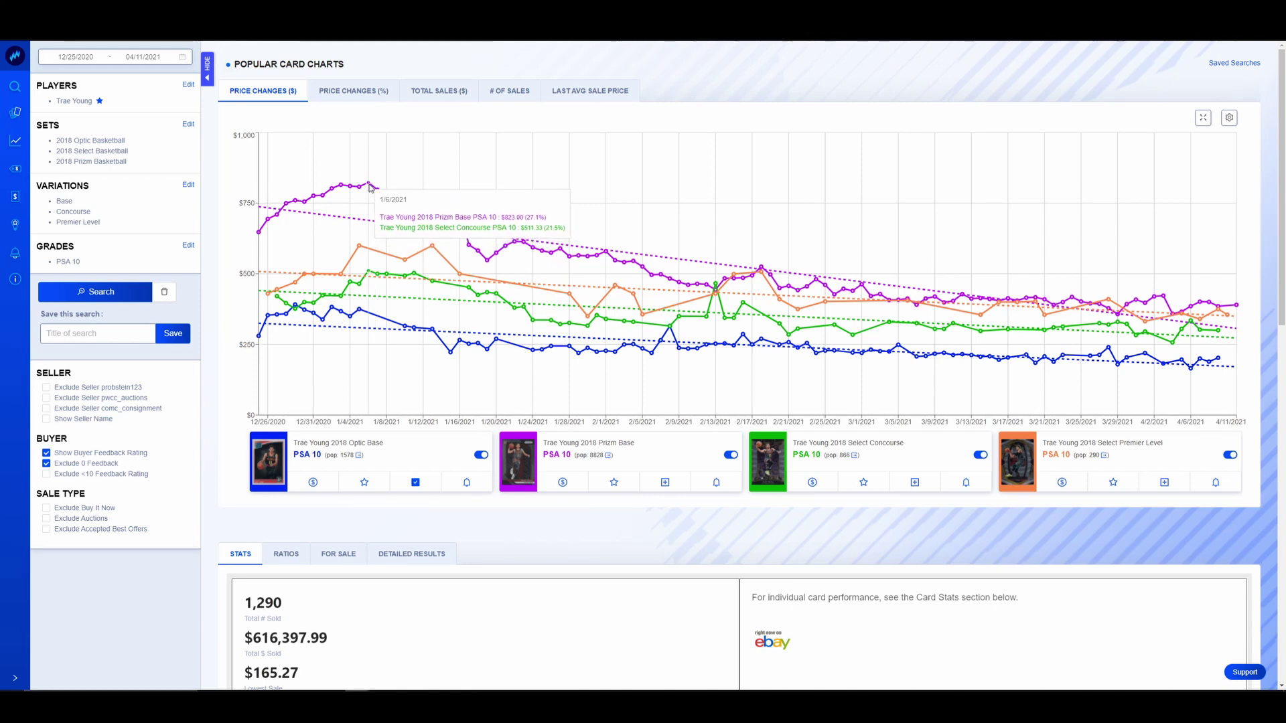
pyautogui.scroll(-5, 371, 188)
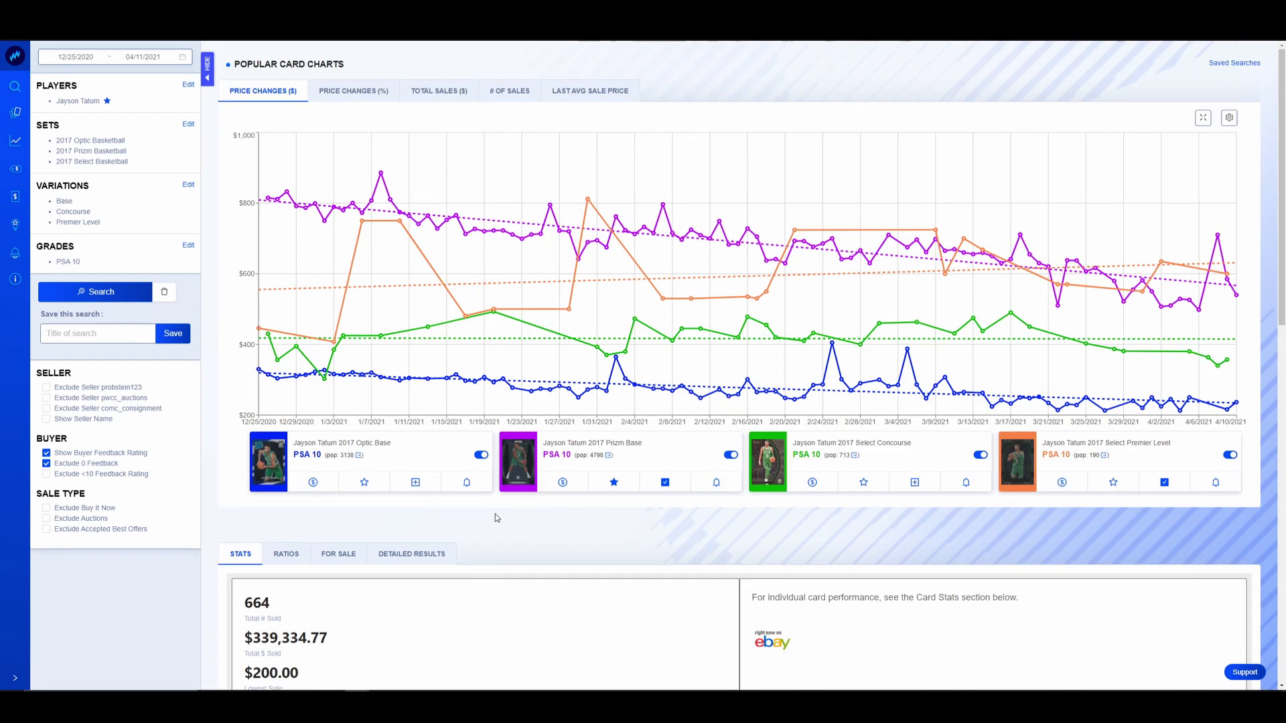
# Compare the end averages of the Jayson Tatum 2017 Optic, Prizm, Select Concourse and Select Premier Level PSA 10 cards, focusing on Prizm and Premier Level.
pyautogui.scroll(-7, 495, 518)
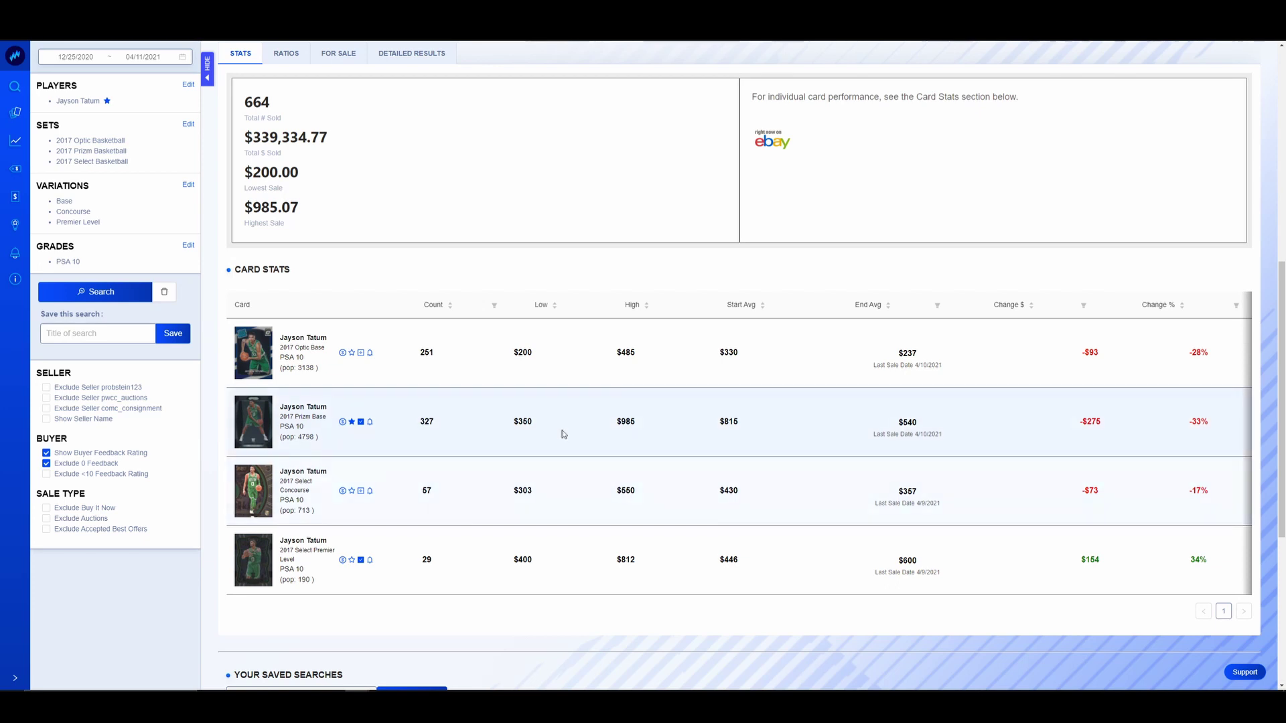
pyautogui.moveTo(916, 355)
pyautogui.moveTo(880, 503)
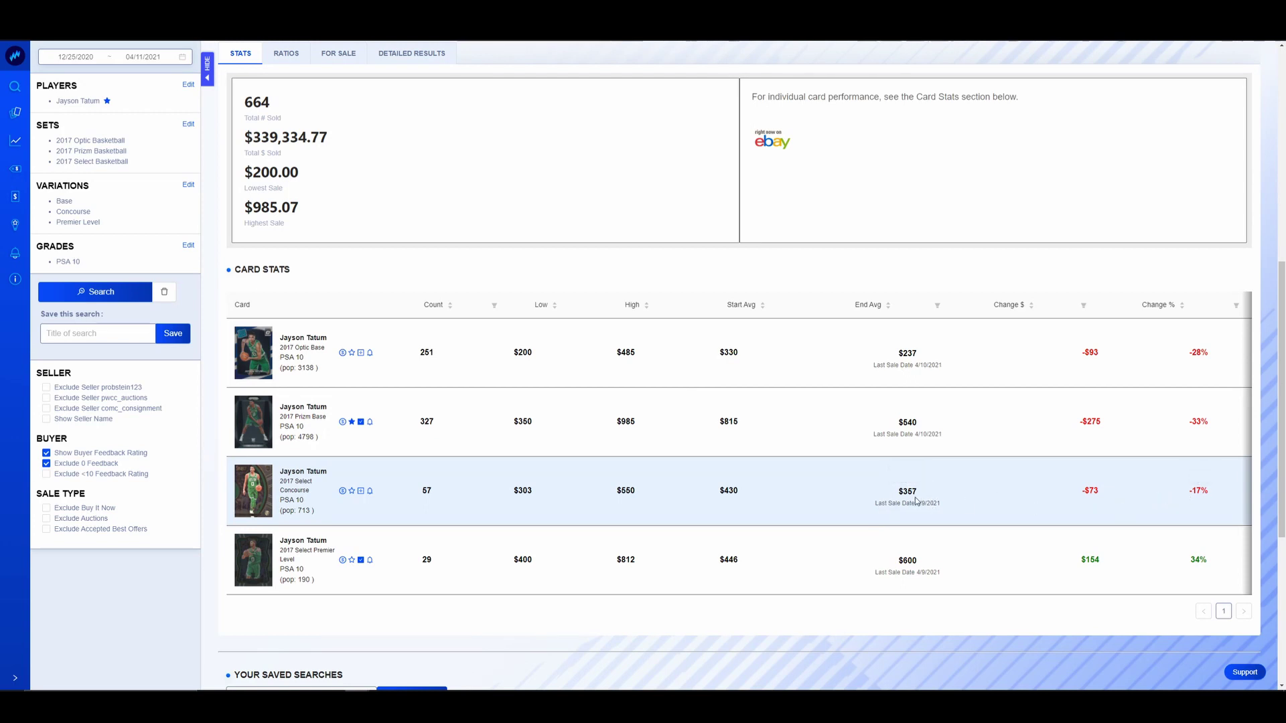
pyautogui.moveTo(919, 560); pyautogui.dragTo(906, 559)
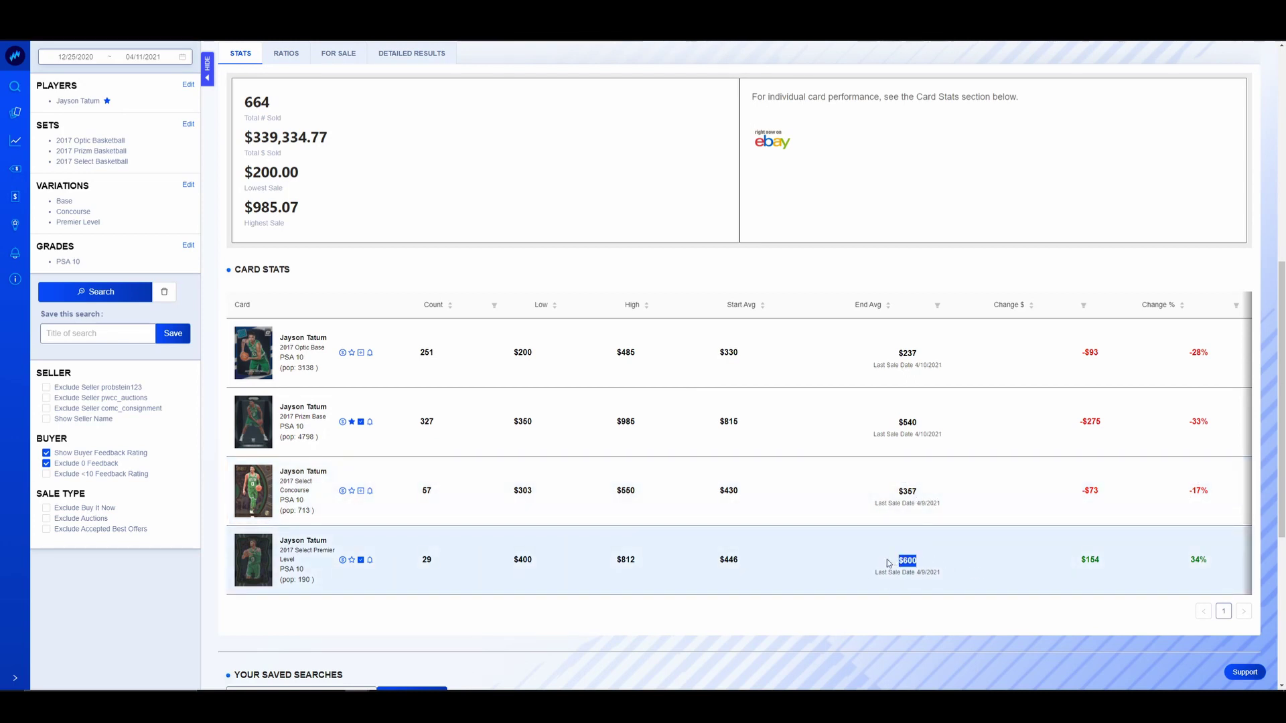
pyautogui.click(926, 559)
pyautogui.moveTo(923, 561); pyautogui.dragTo(897, 564)
pyautogui.moveTo(923, 421); pyautogui.dragTo(893, 428)
pyautogui.click(916, 422)
# Check the population of the Tatum 2017 Select Premier Level PSA 10 card against the other Tatum cards in the card stats.
pyautogui.moveTo(310, 580); pyautogui.dragTo(301, 580)
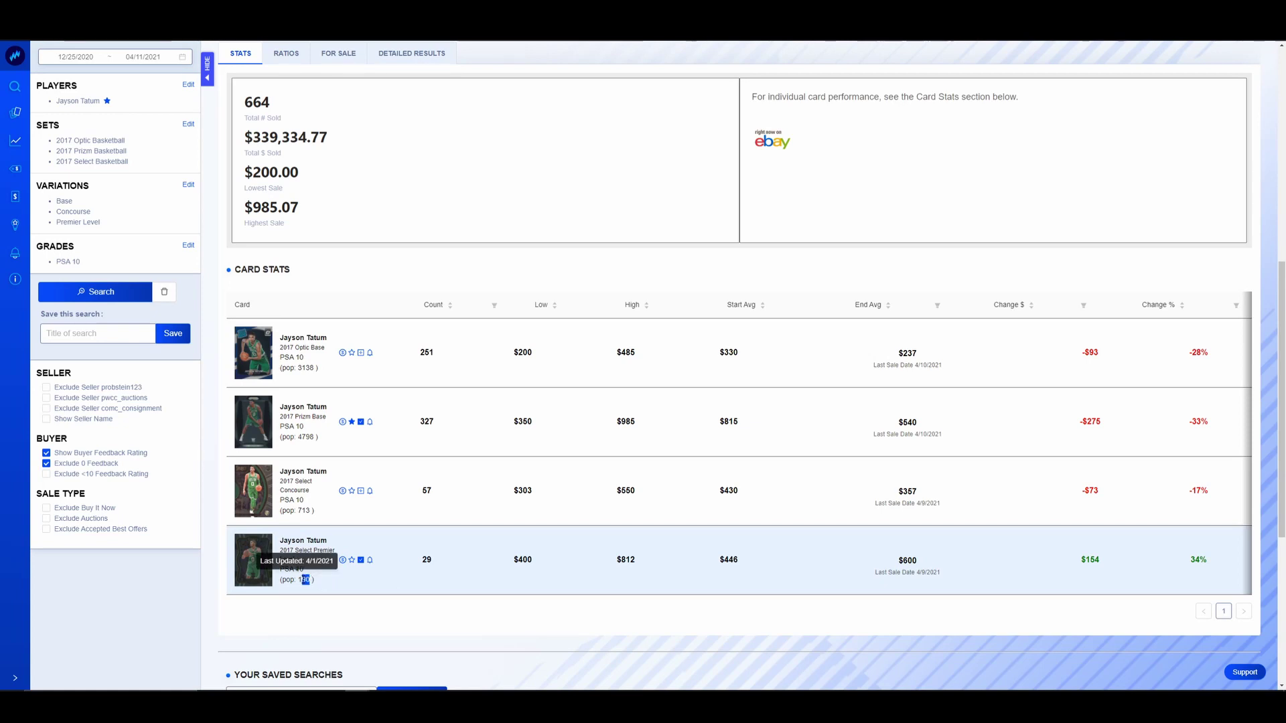
pyautogui.scroll(2, 479, 603)
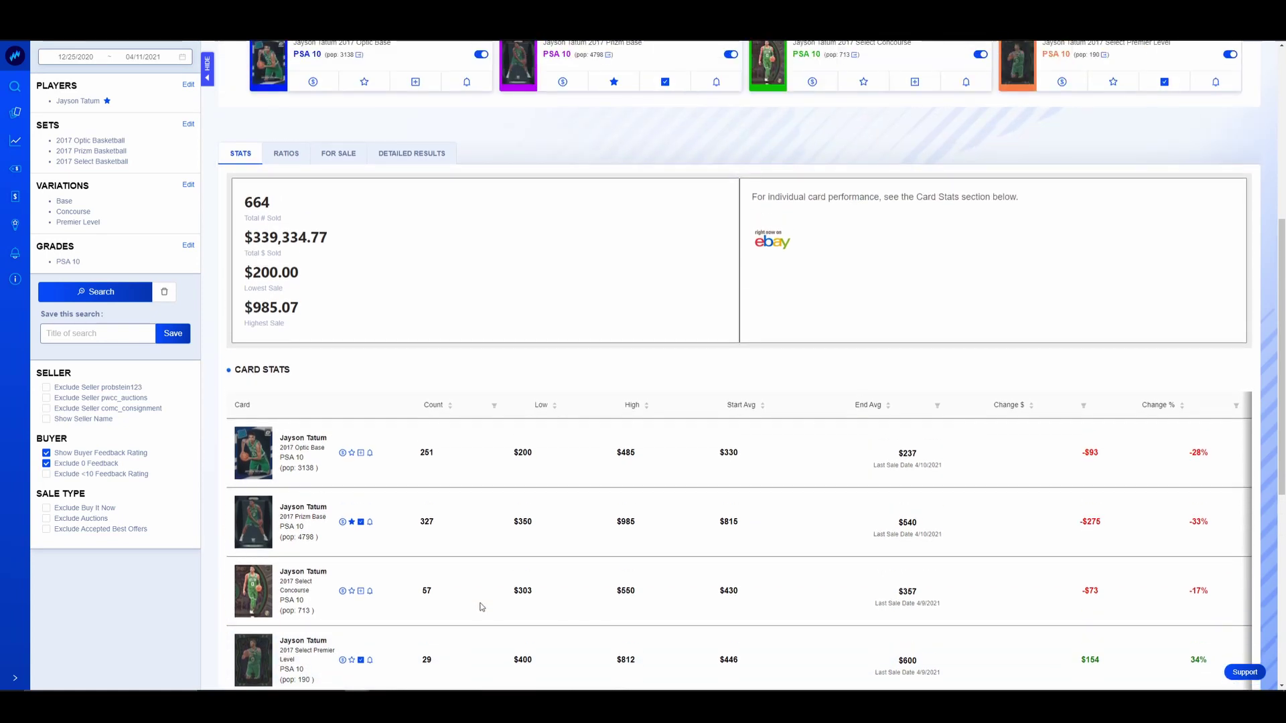
pyautogui.scroll(-2, 480, 606)
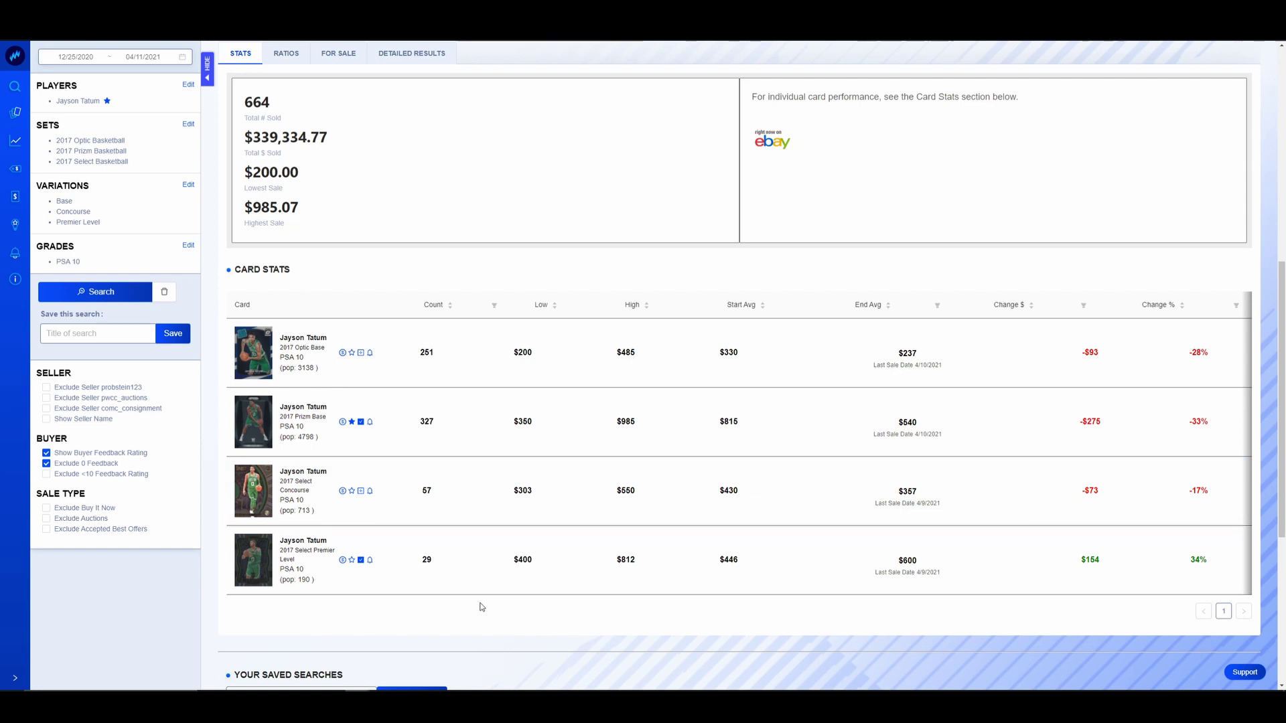